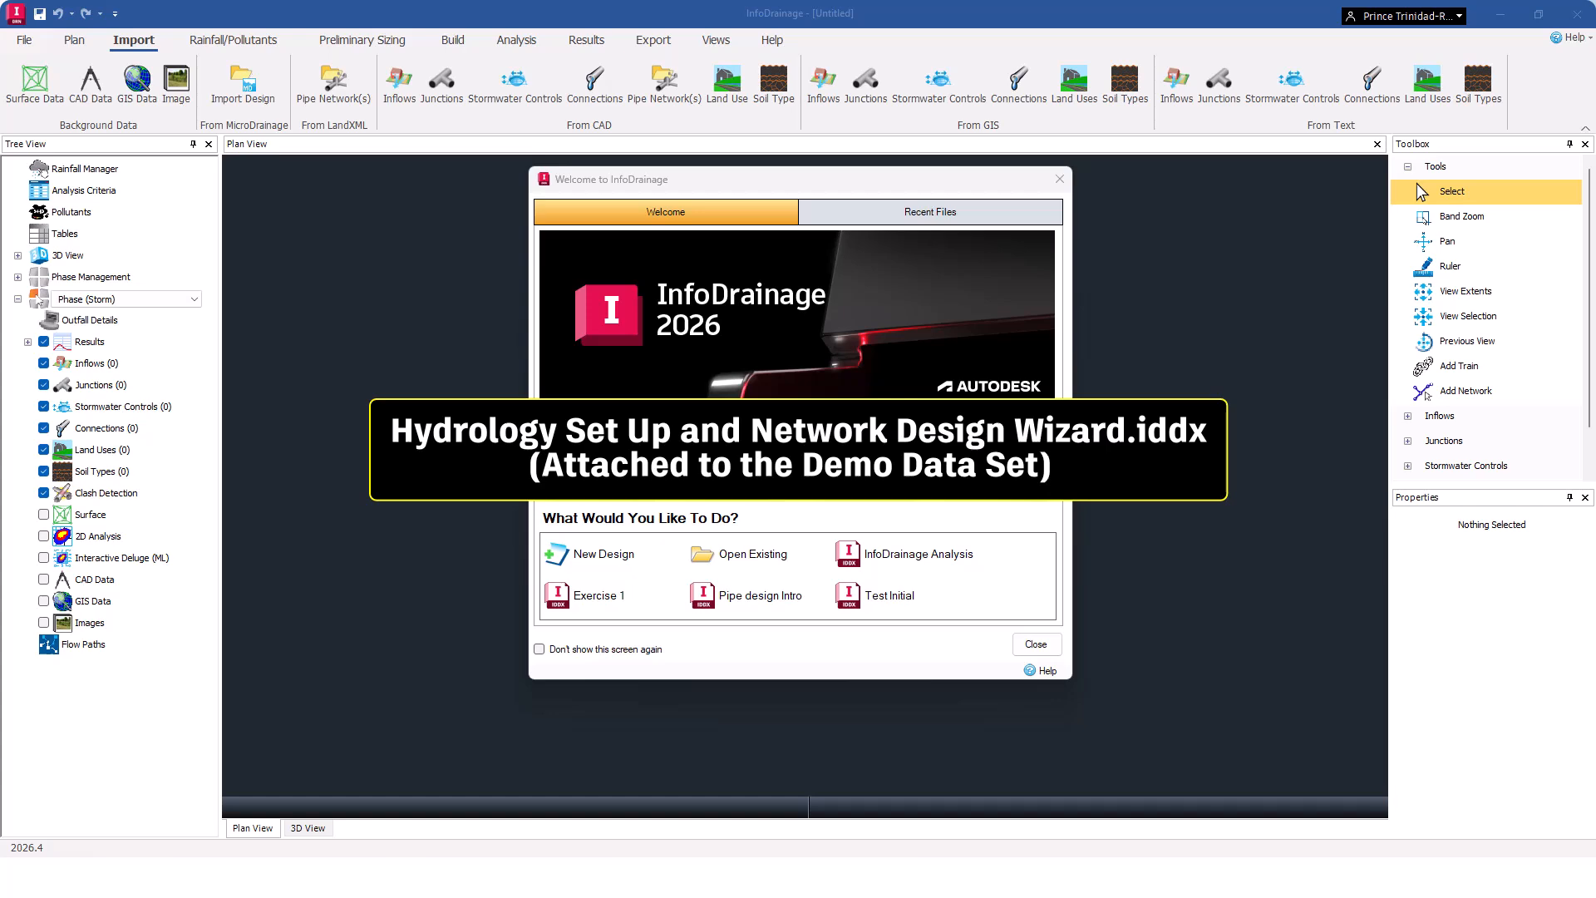
Open the InfoDrainage Analysis example design from the welcome screen.
left_click(886, 559)
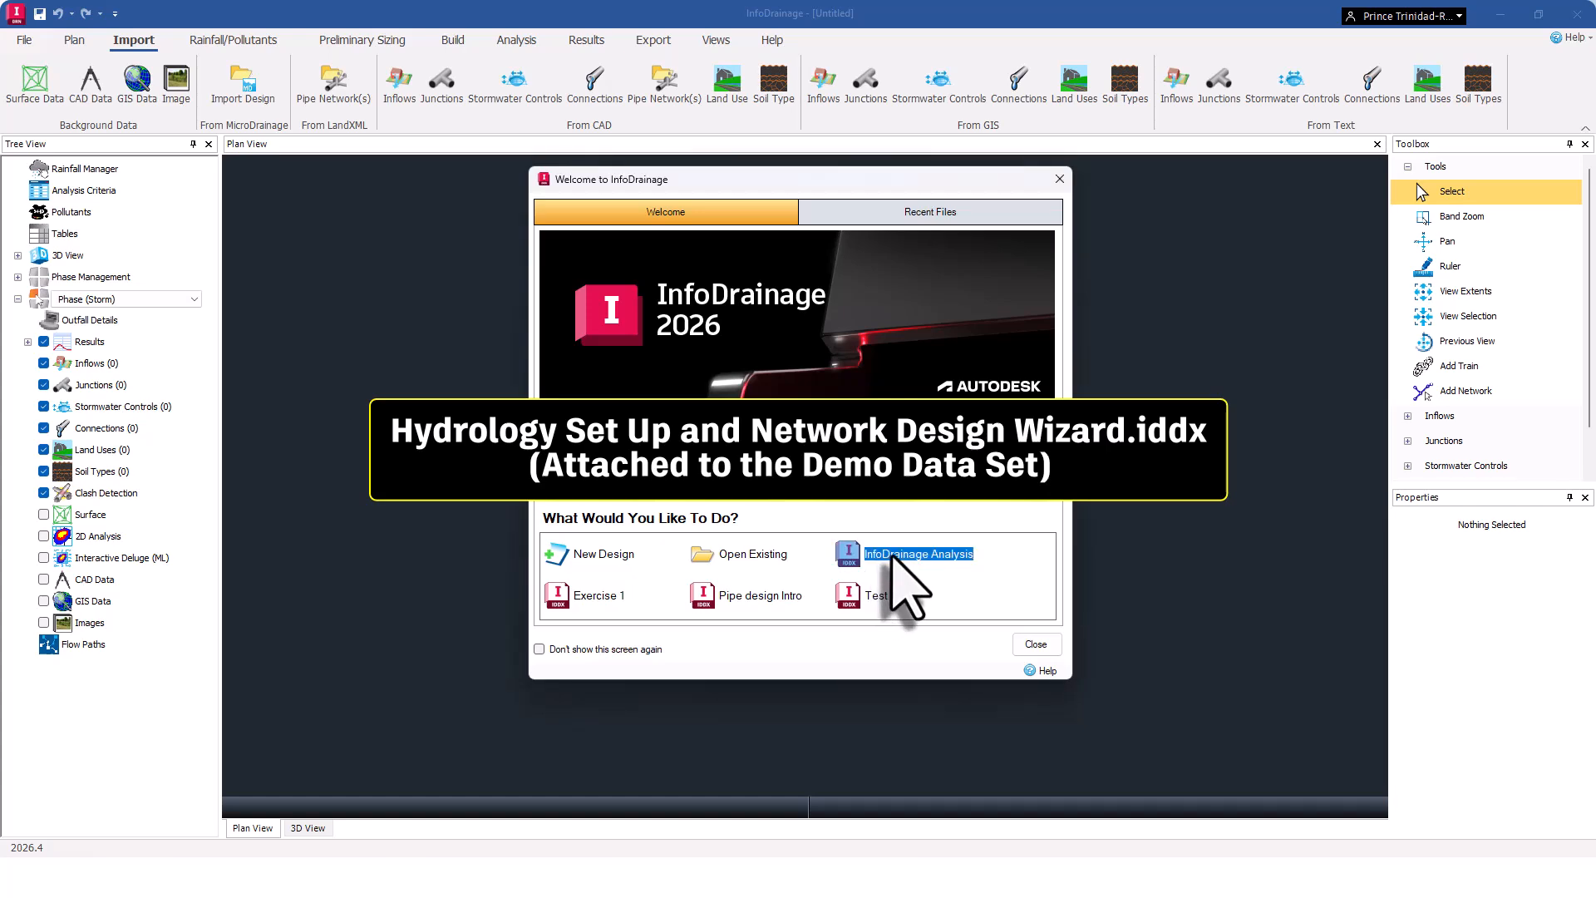
double_click(932, 552)
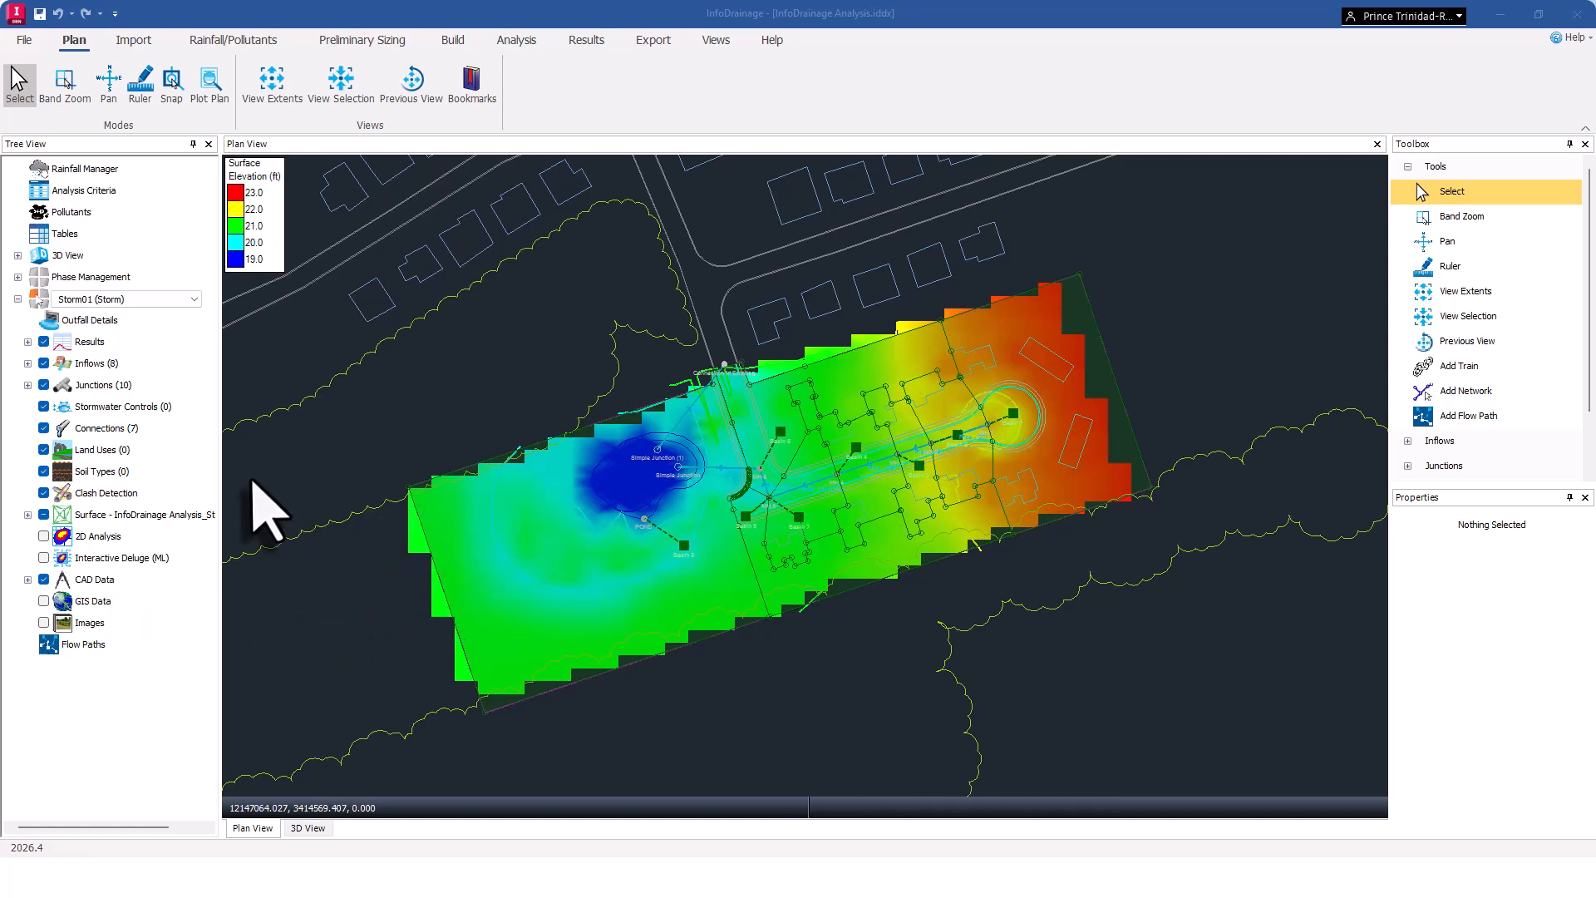
Open the Rainfall Manager and create a new rainfall library file named Test 1, replacing the existing file.
left_click(235, 42)
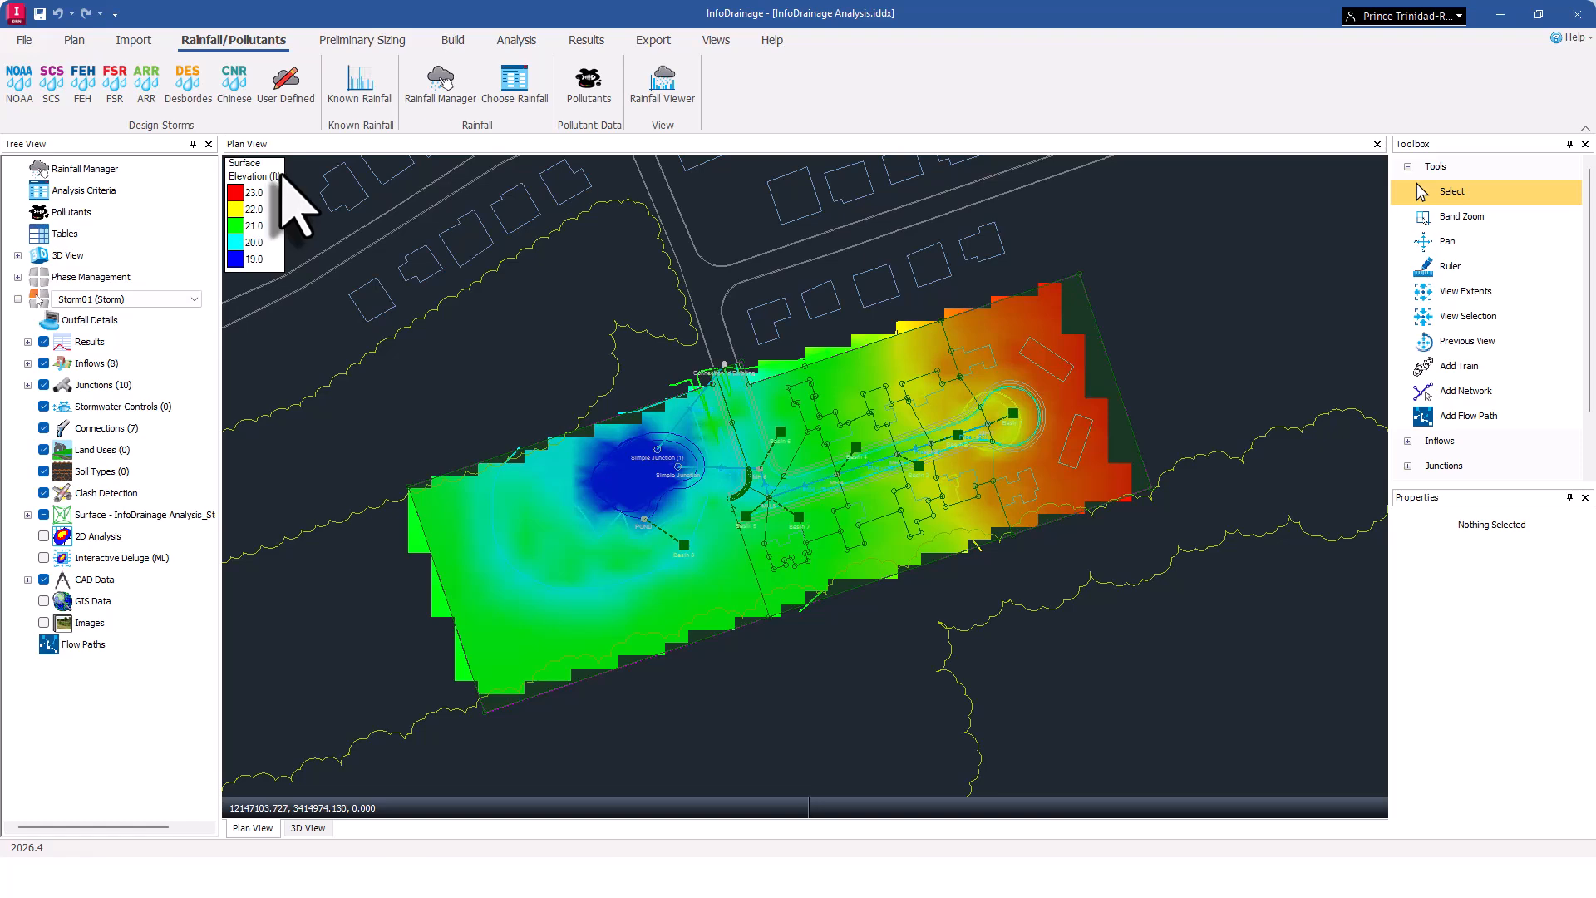
left_click(443, 83)
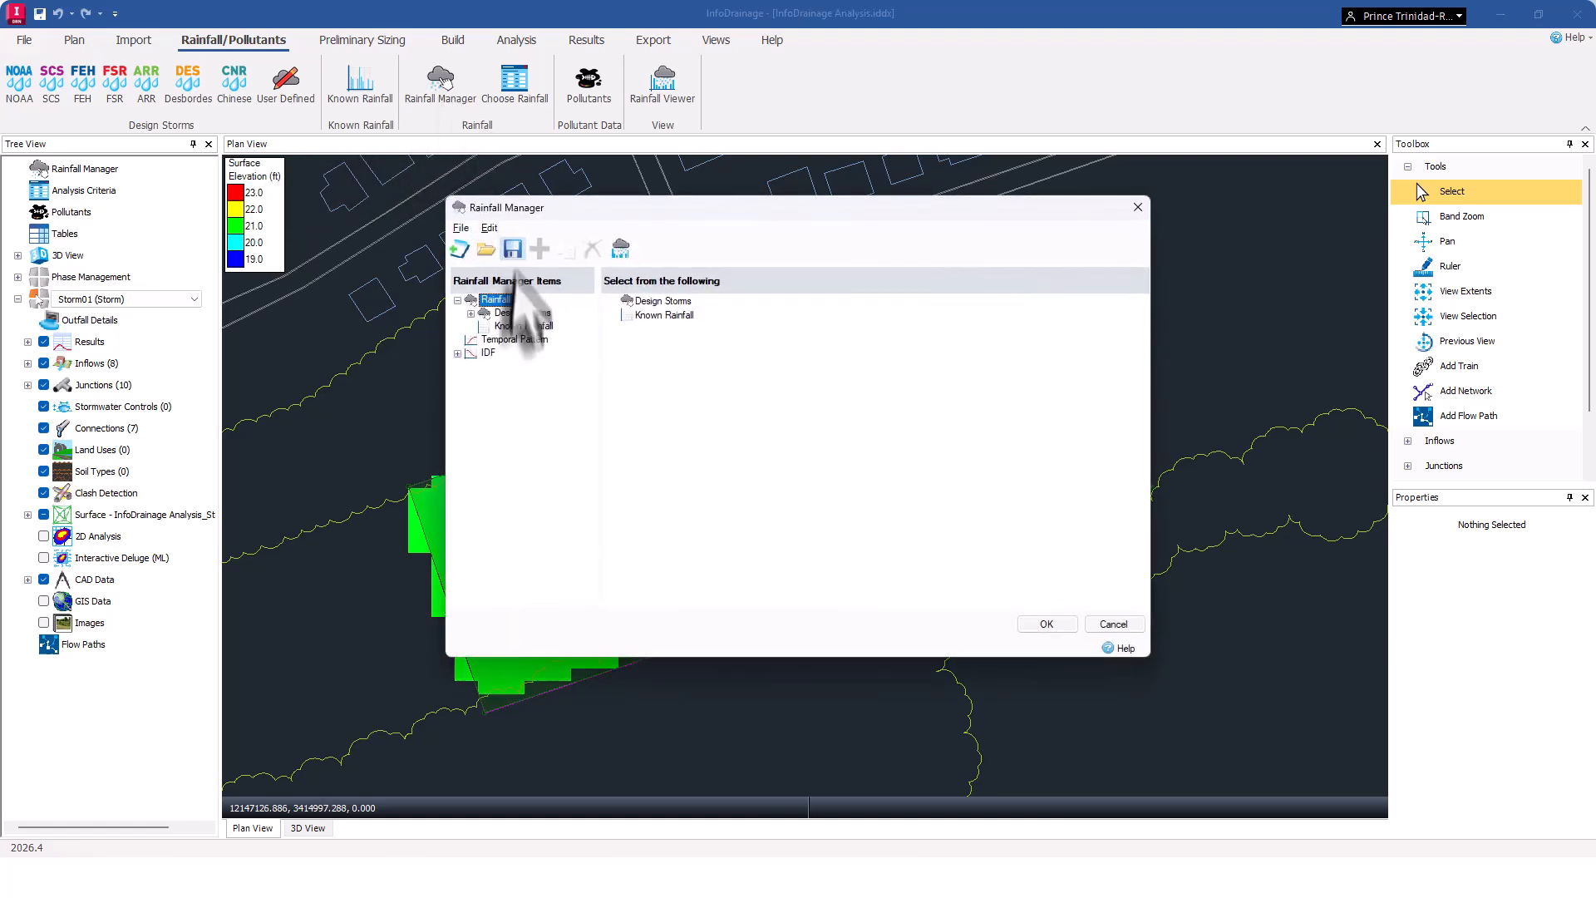
left_click(459, 249)
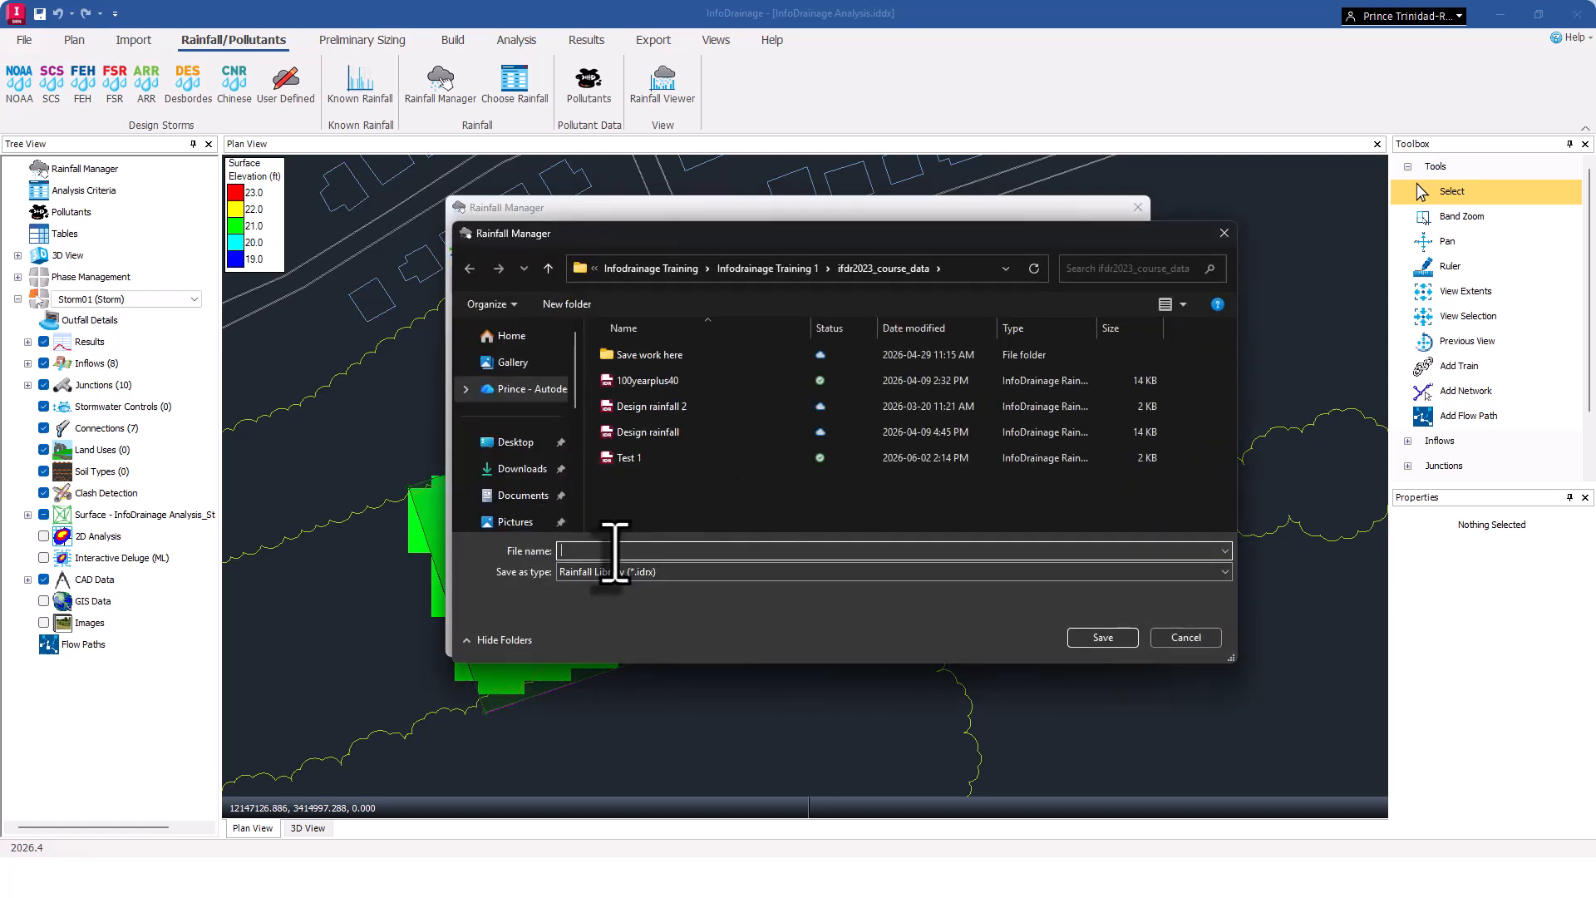
type("Test 1")
key("Return")
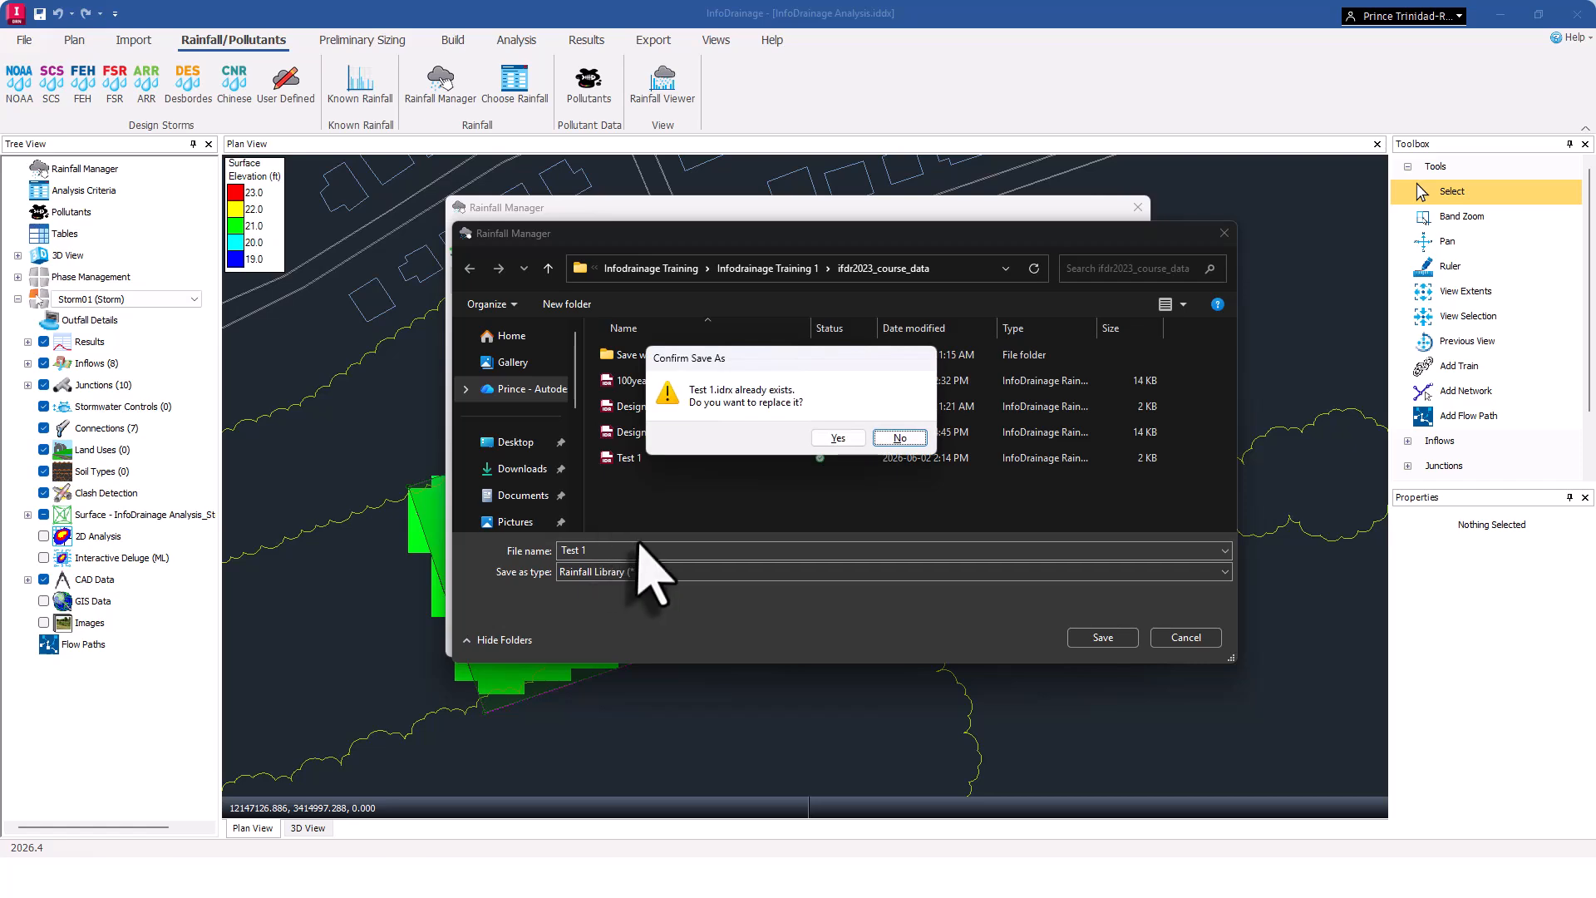
left_click(832, 437)
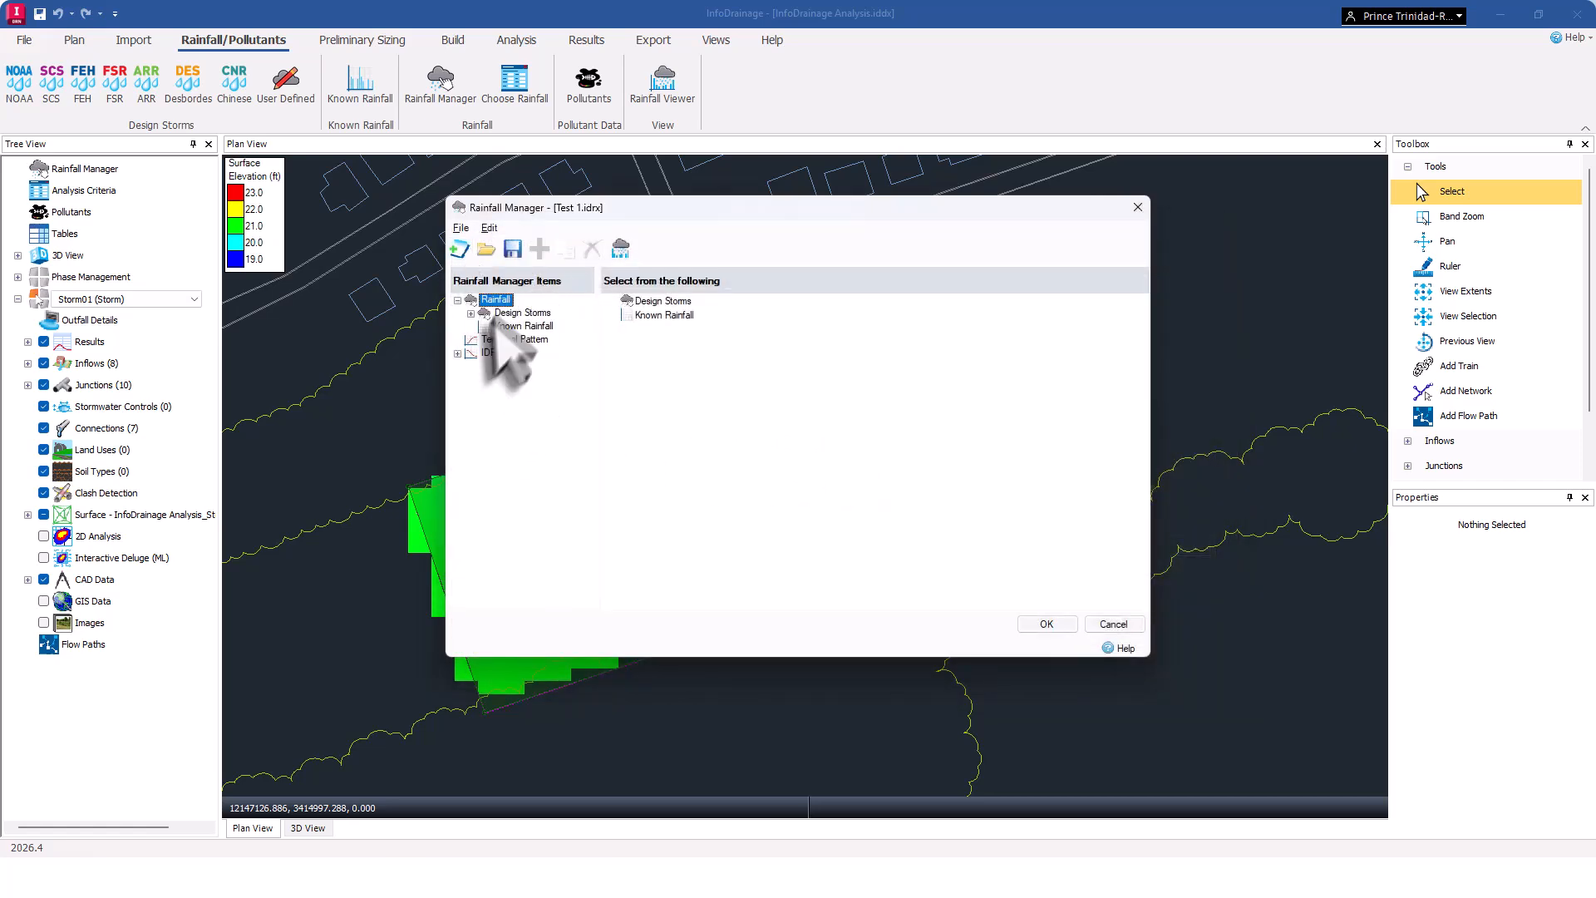
Add a new Table IDF rainfall item under IDF and label it Virginia Storms.
left_click(457, 353)
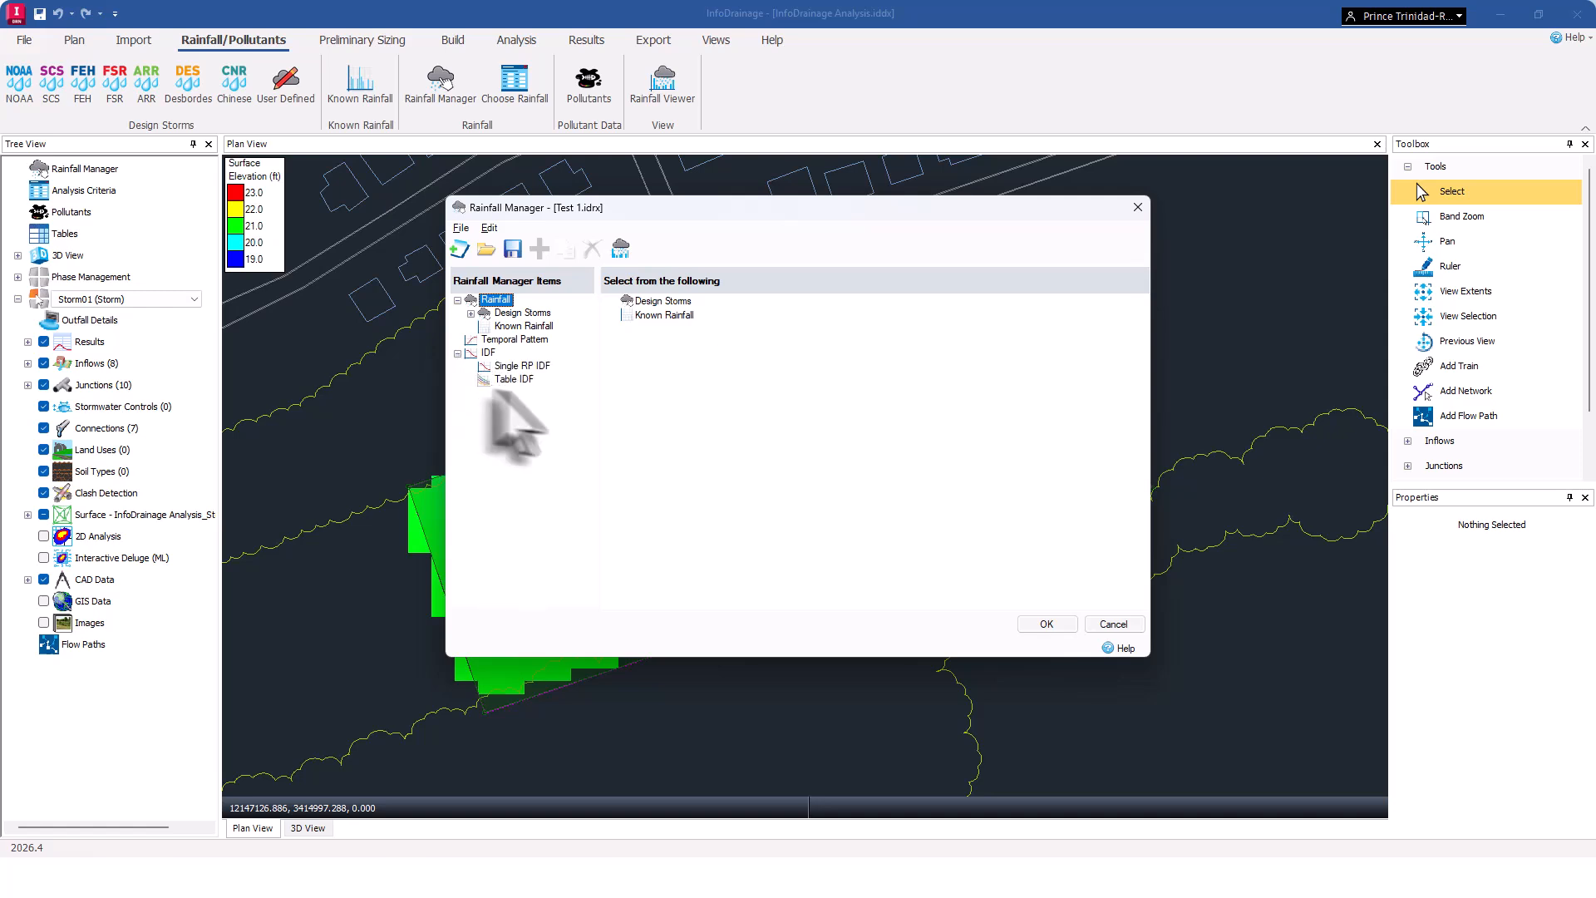
left_click(517, 380)
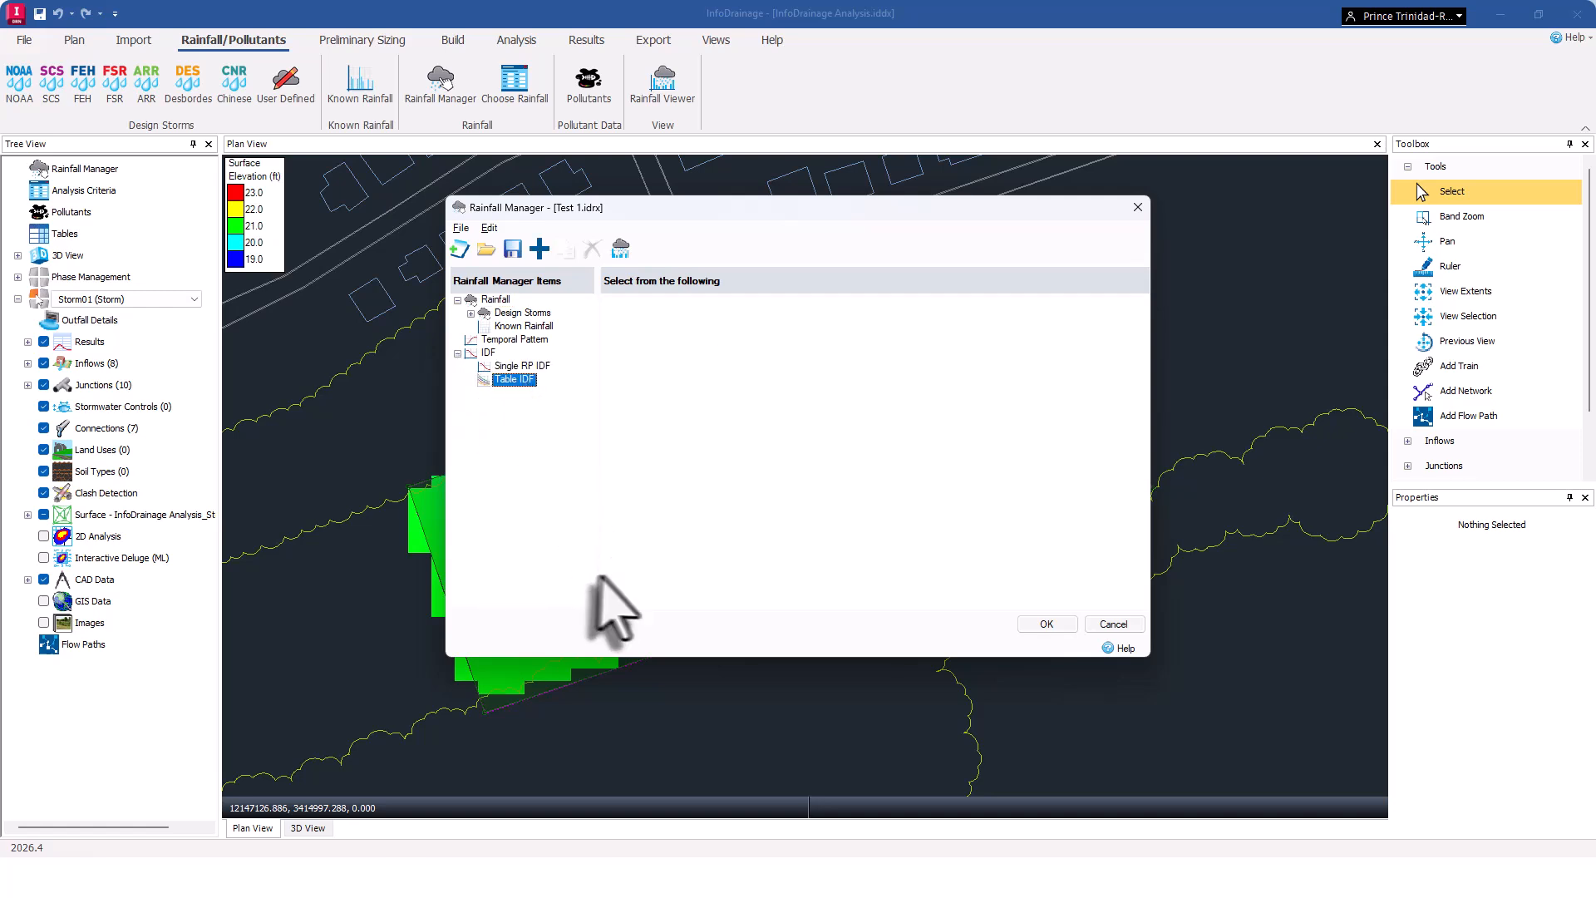
left_click(539, 247)
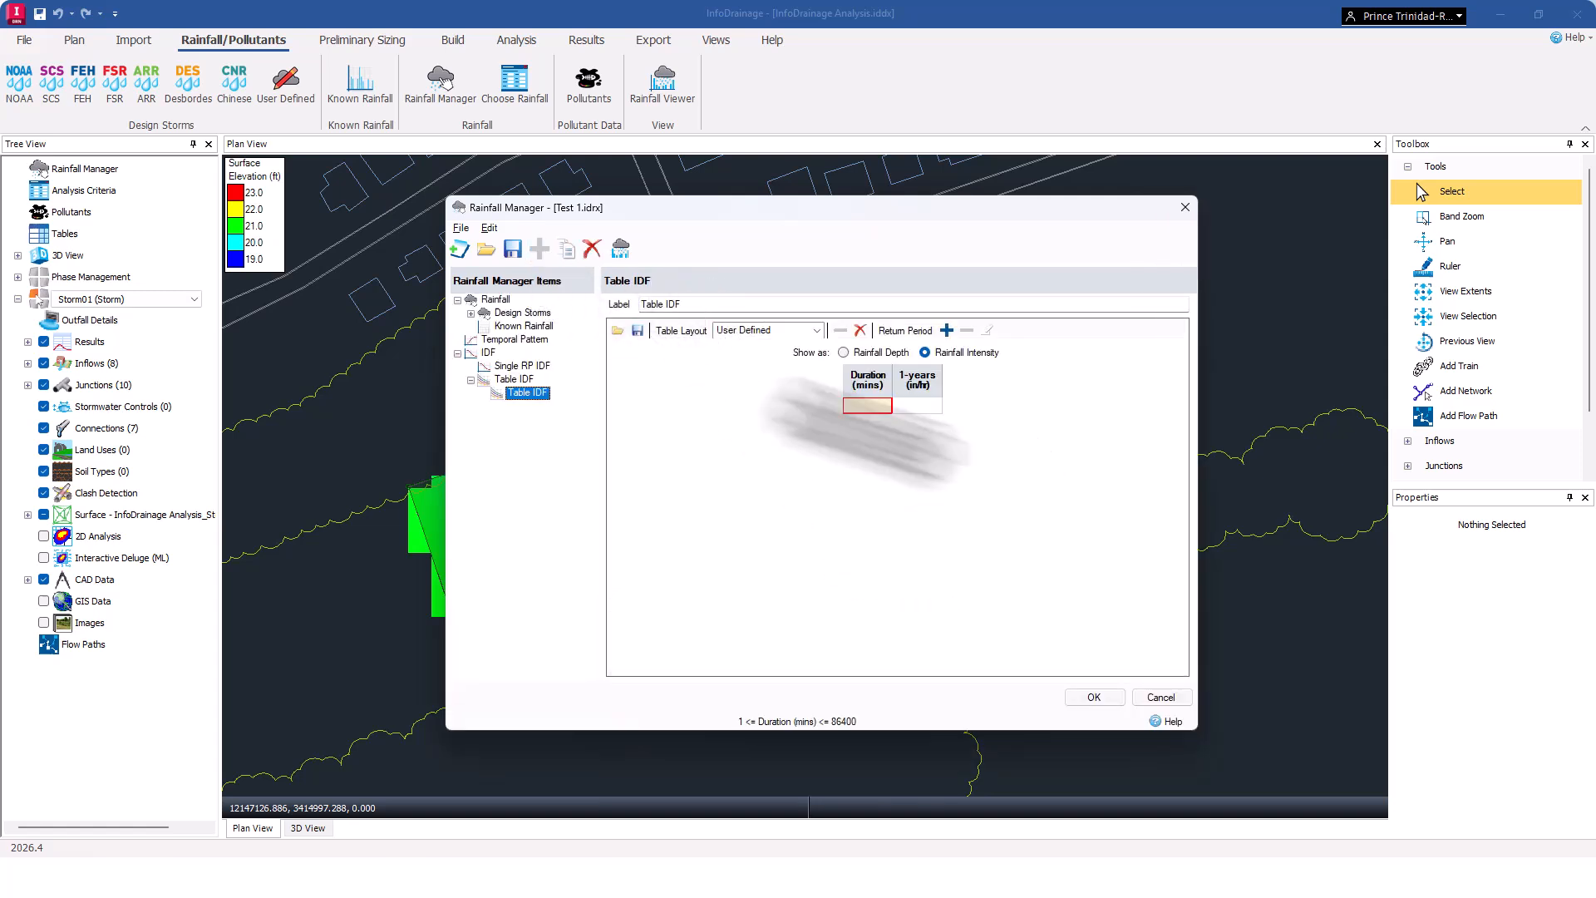
left_click(693, 308)
left_click_drag(686, 309, 637, 308)
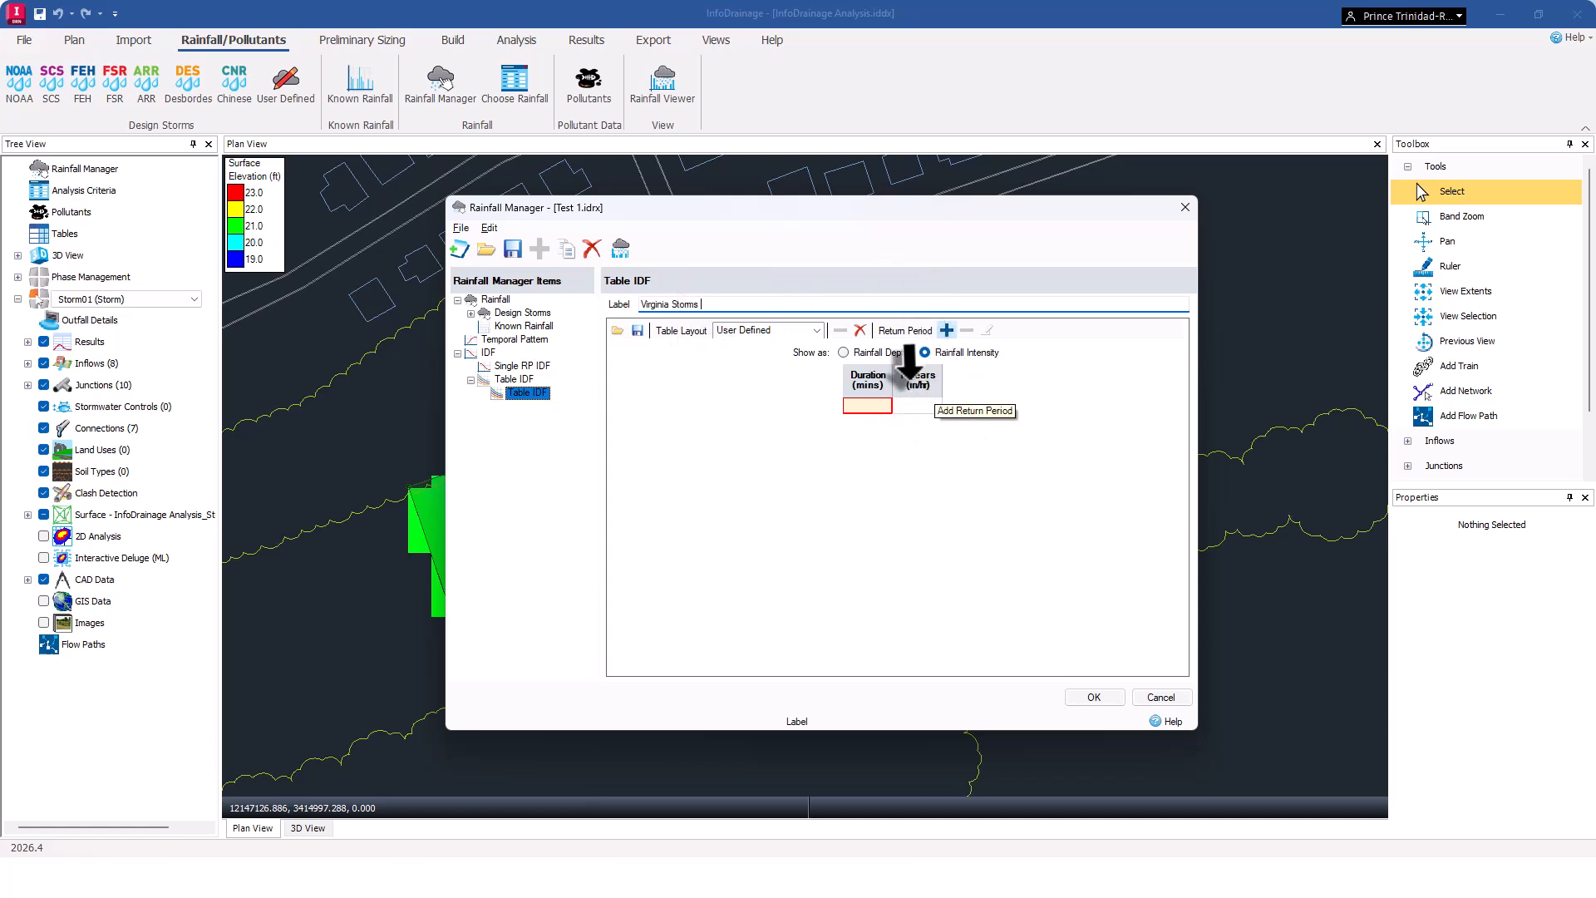
Change the table's first return period to 10 years and add a second return period of 100 years.
left_click(923, 376)
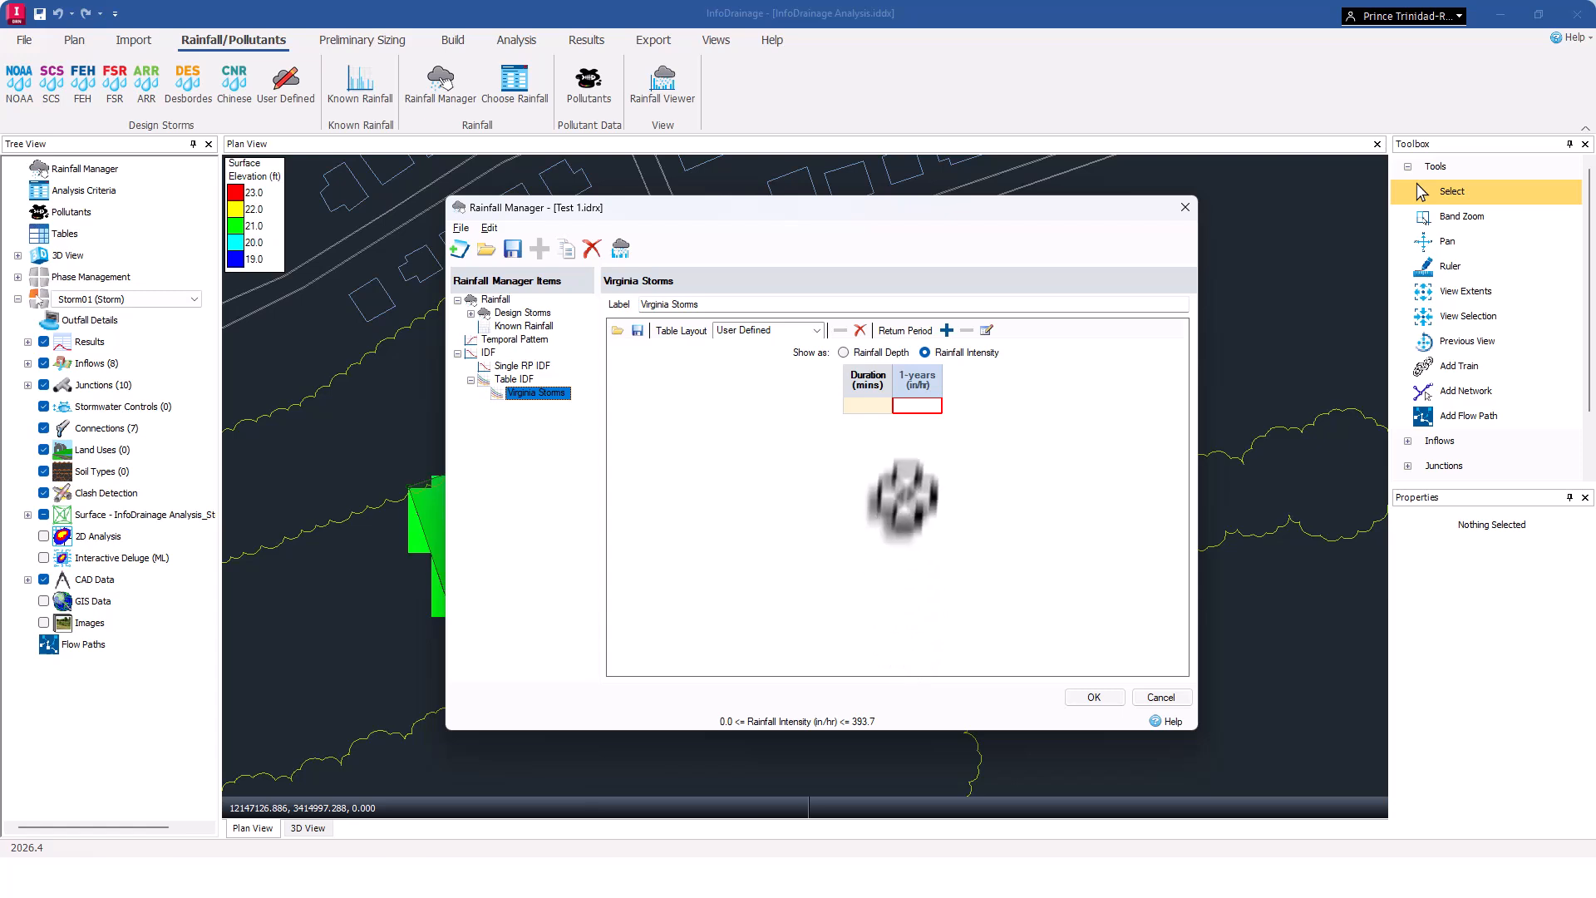
left_click(988, 332)
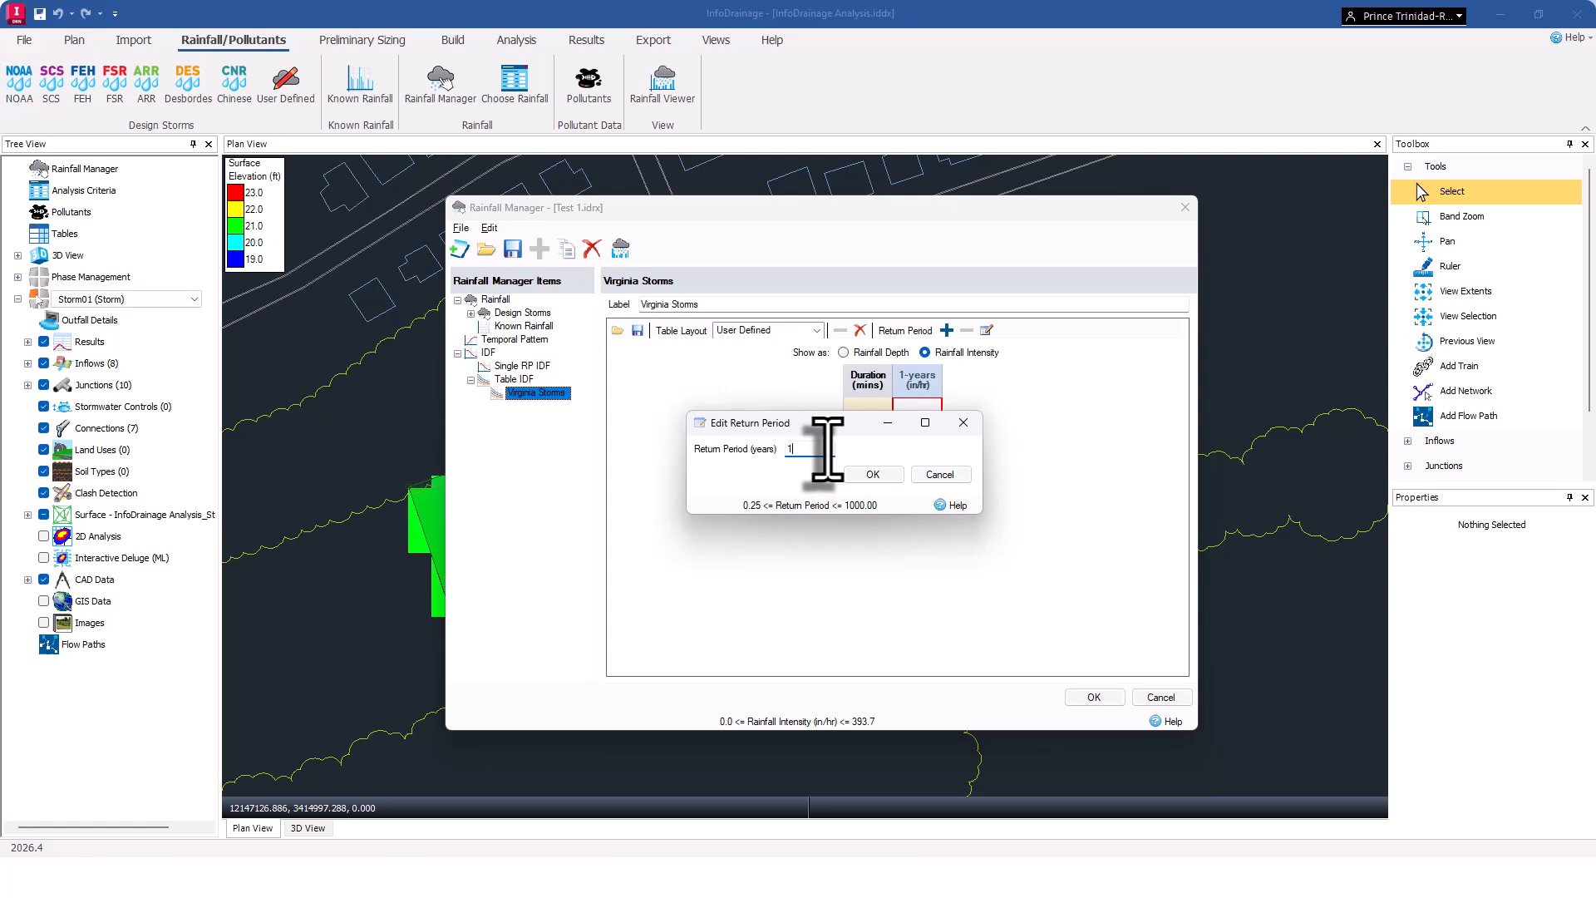
left_click(877, 475)
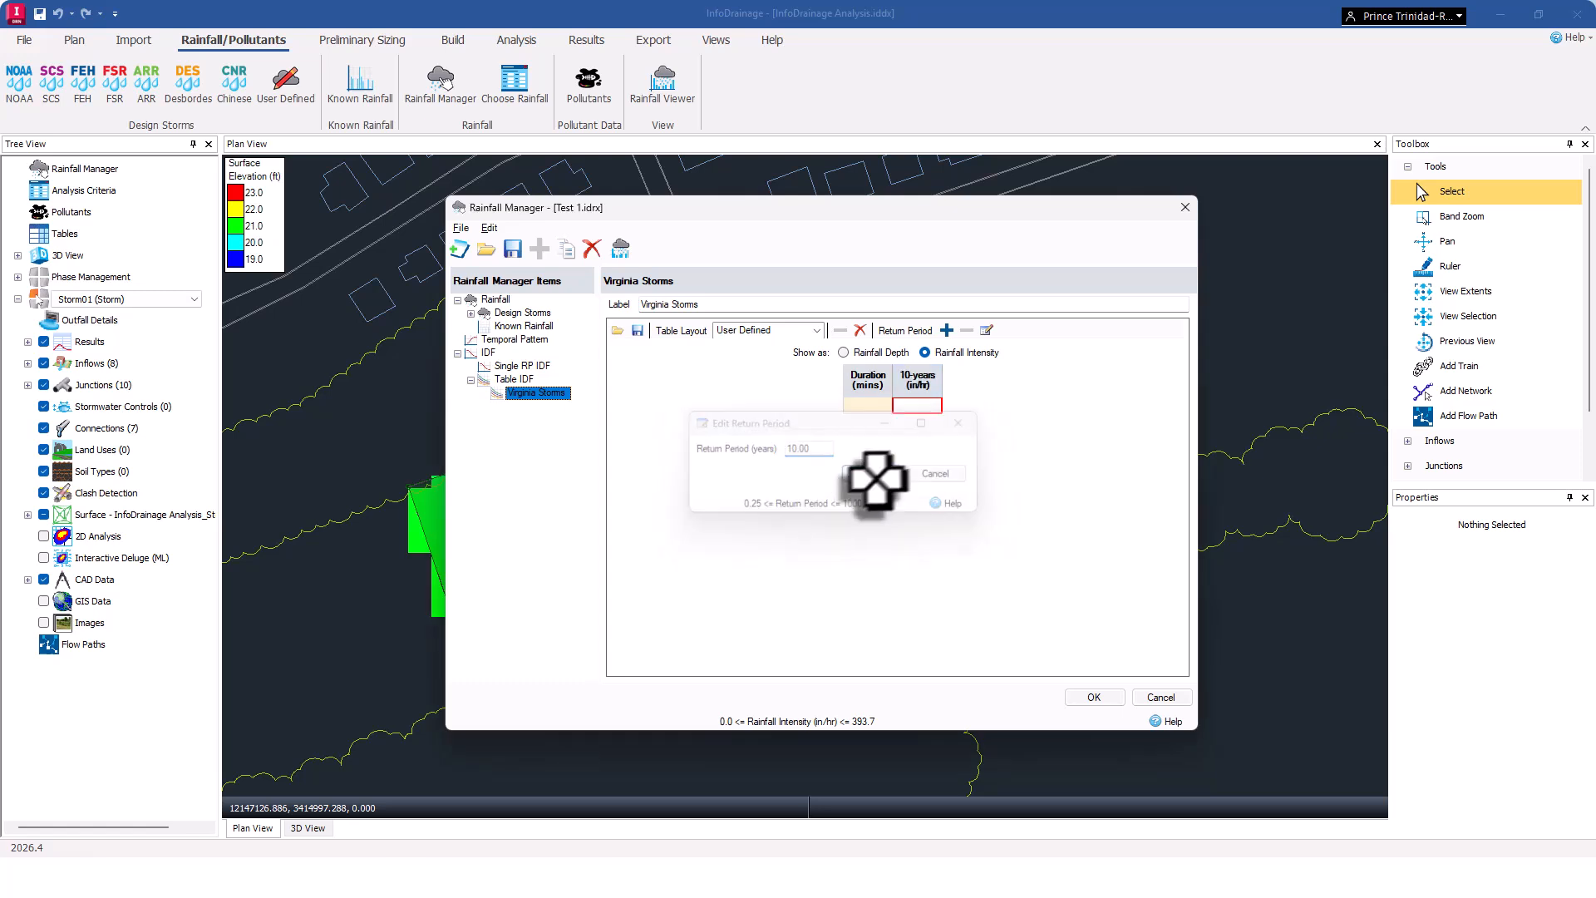
left_click(947, 331)
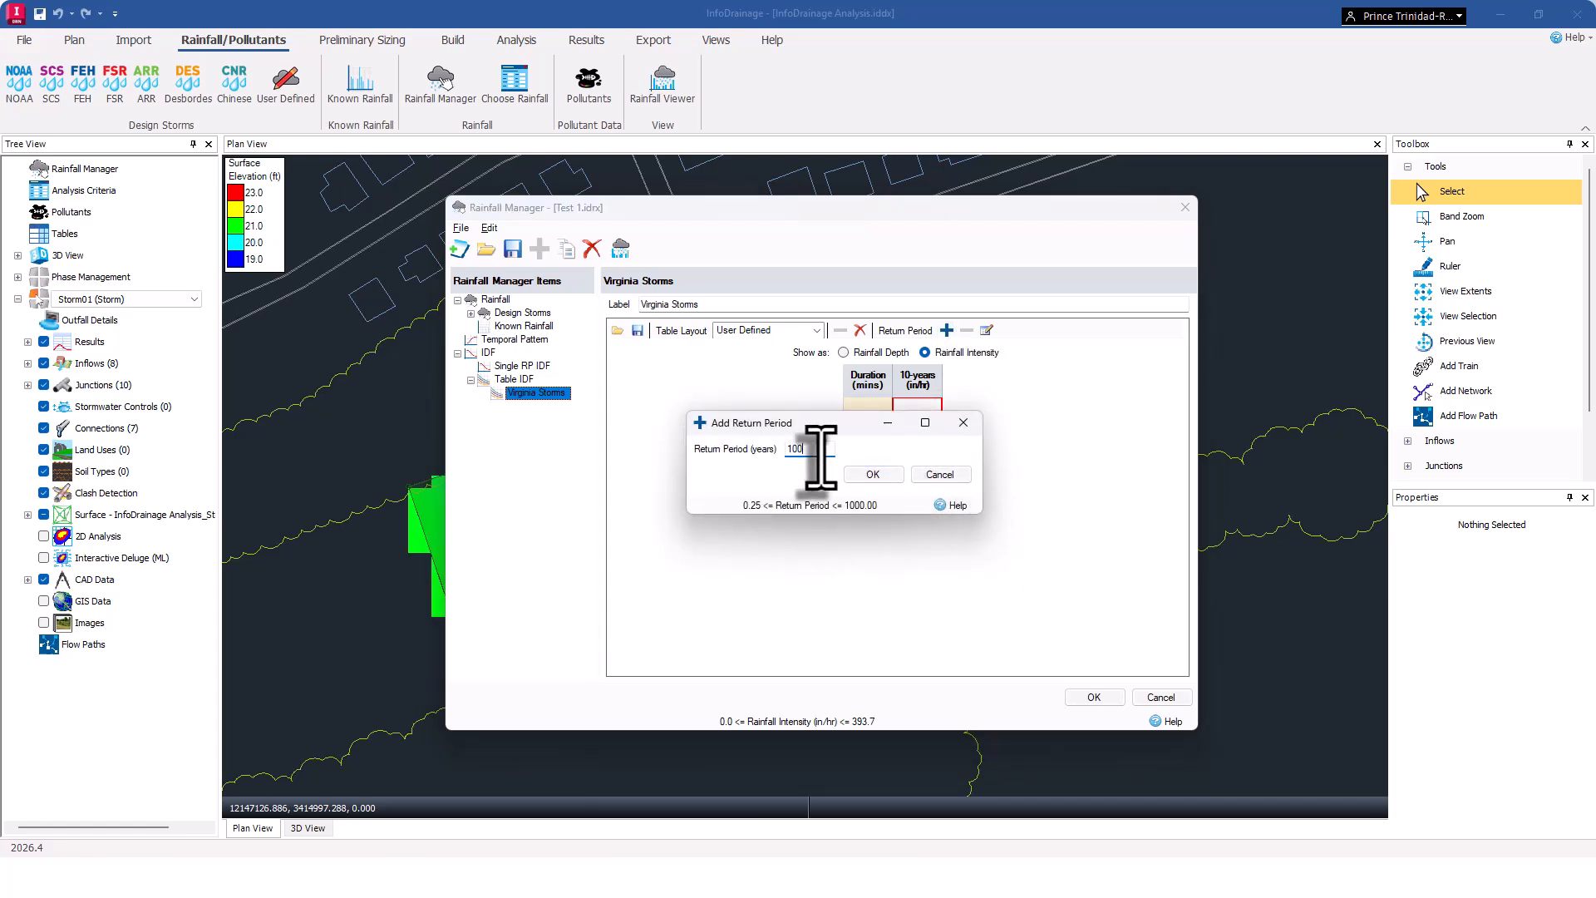
left_click(872, 475)
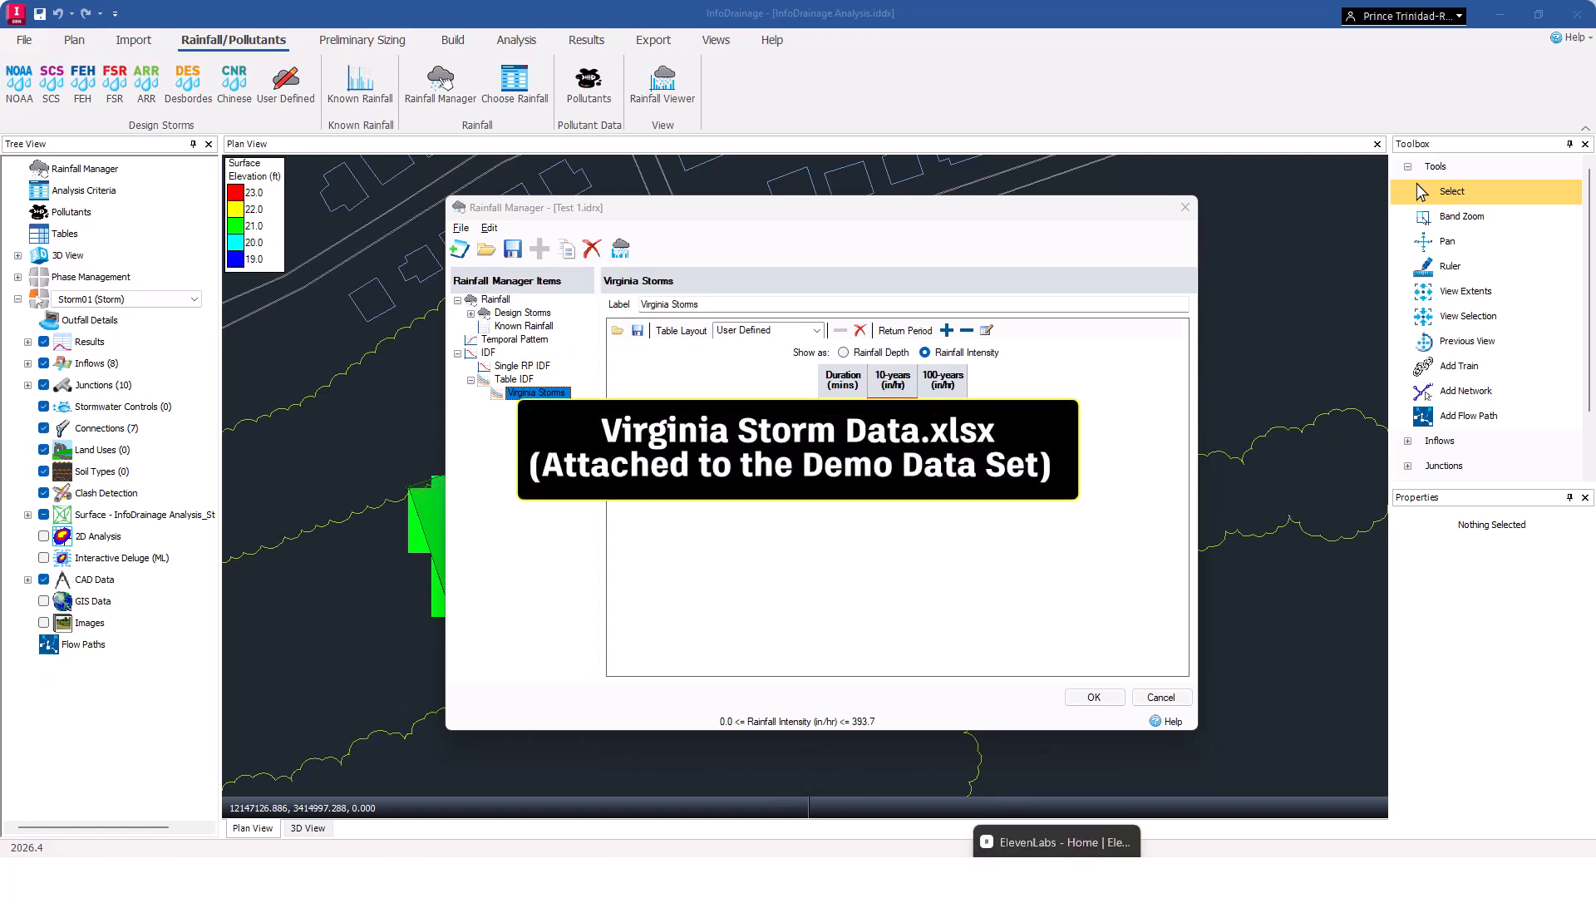
Switch to Excel and copy the duration and 10- and 100-year intensity values from the Virginia Storm Data sheet.
left_click(1058, 876)
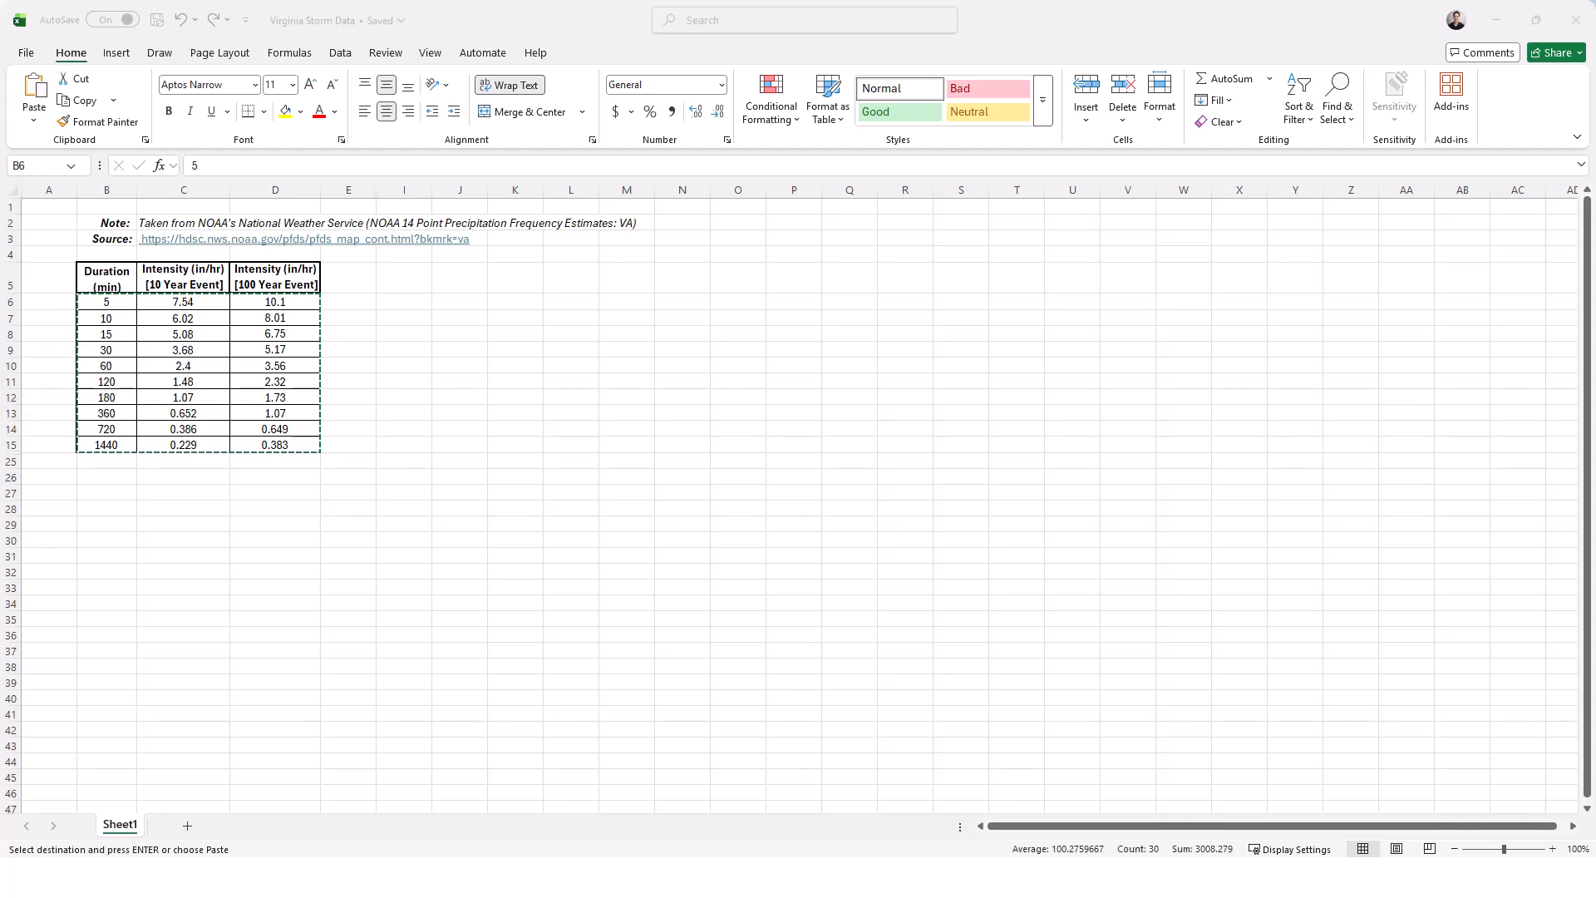
left_click(349, 524)
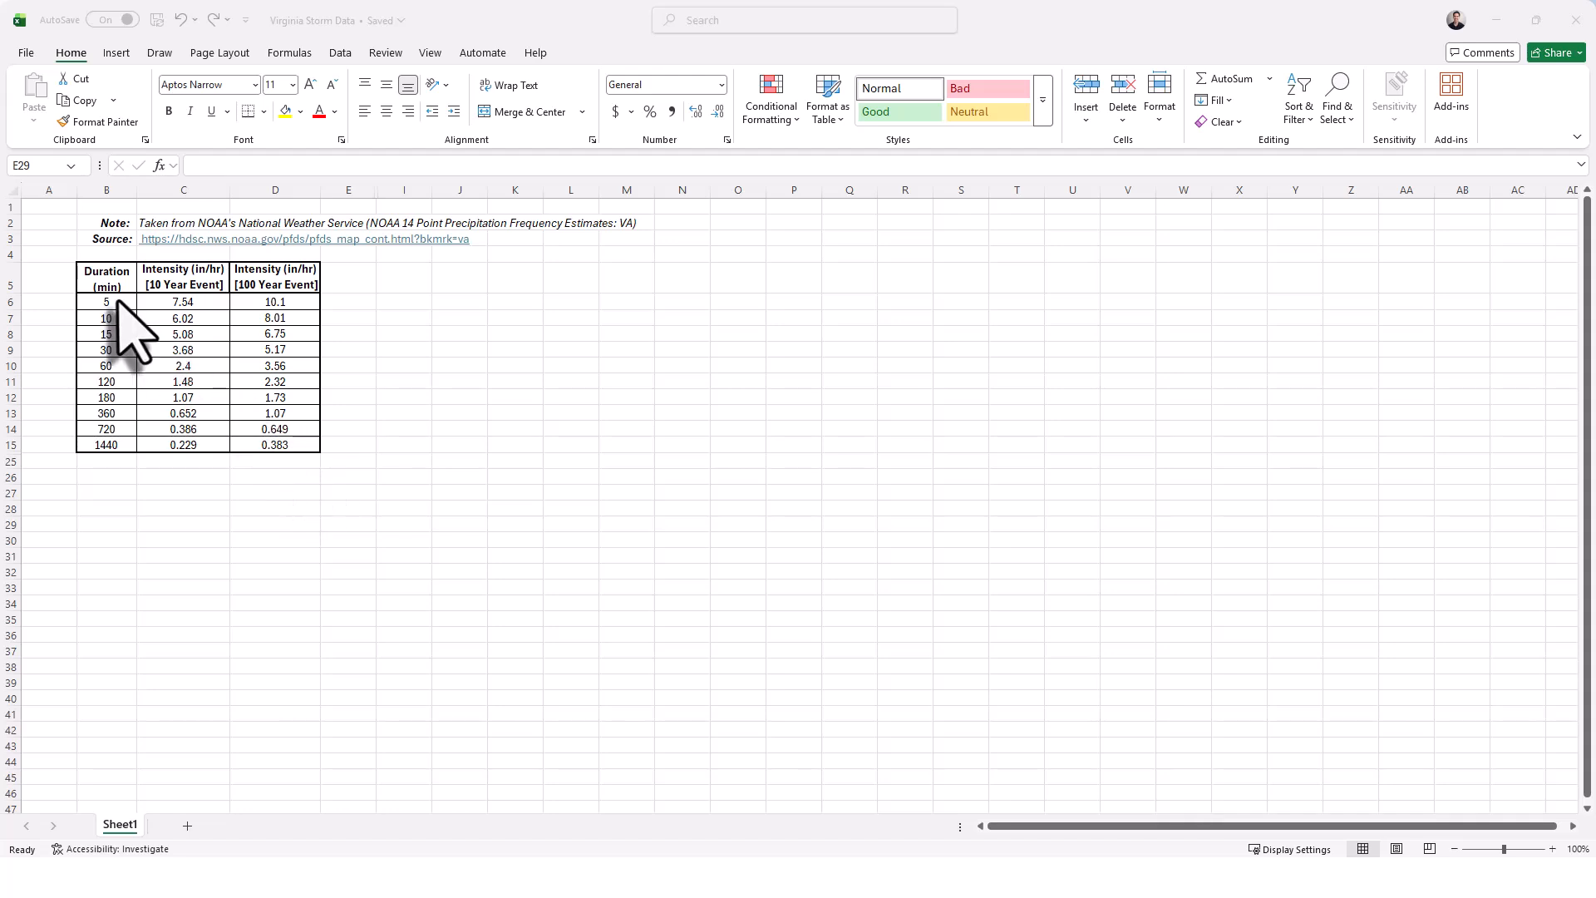
left_click_drag(103, 304, 277, 443)
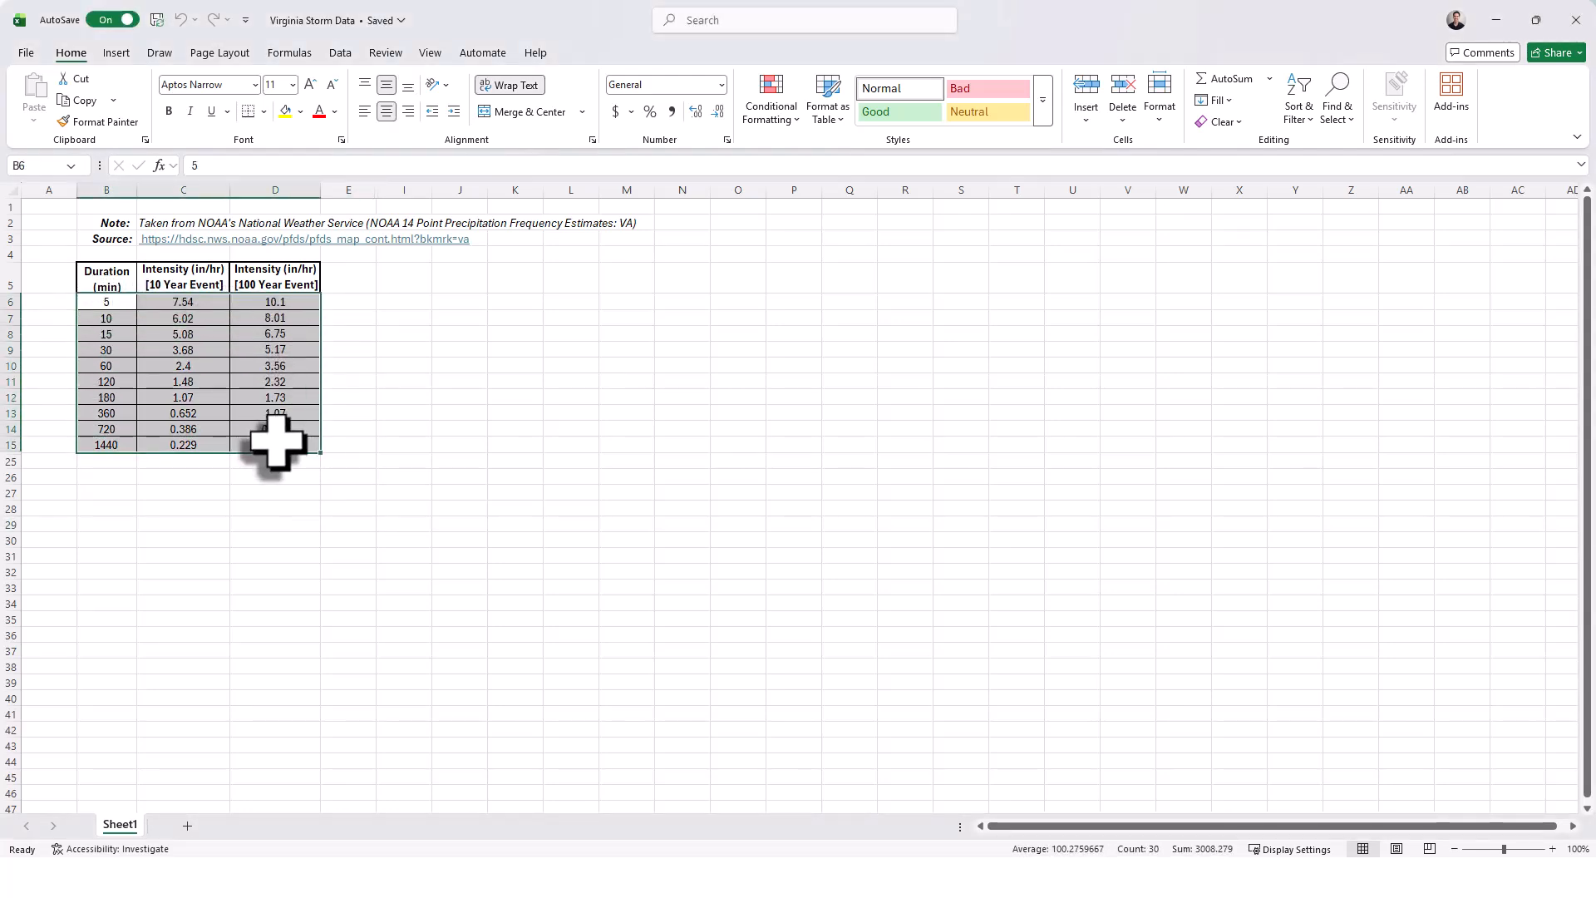
key("ctrl+c")
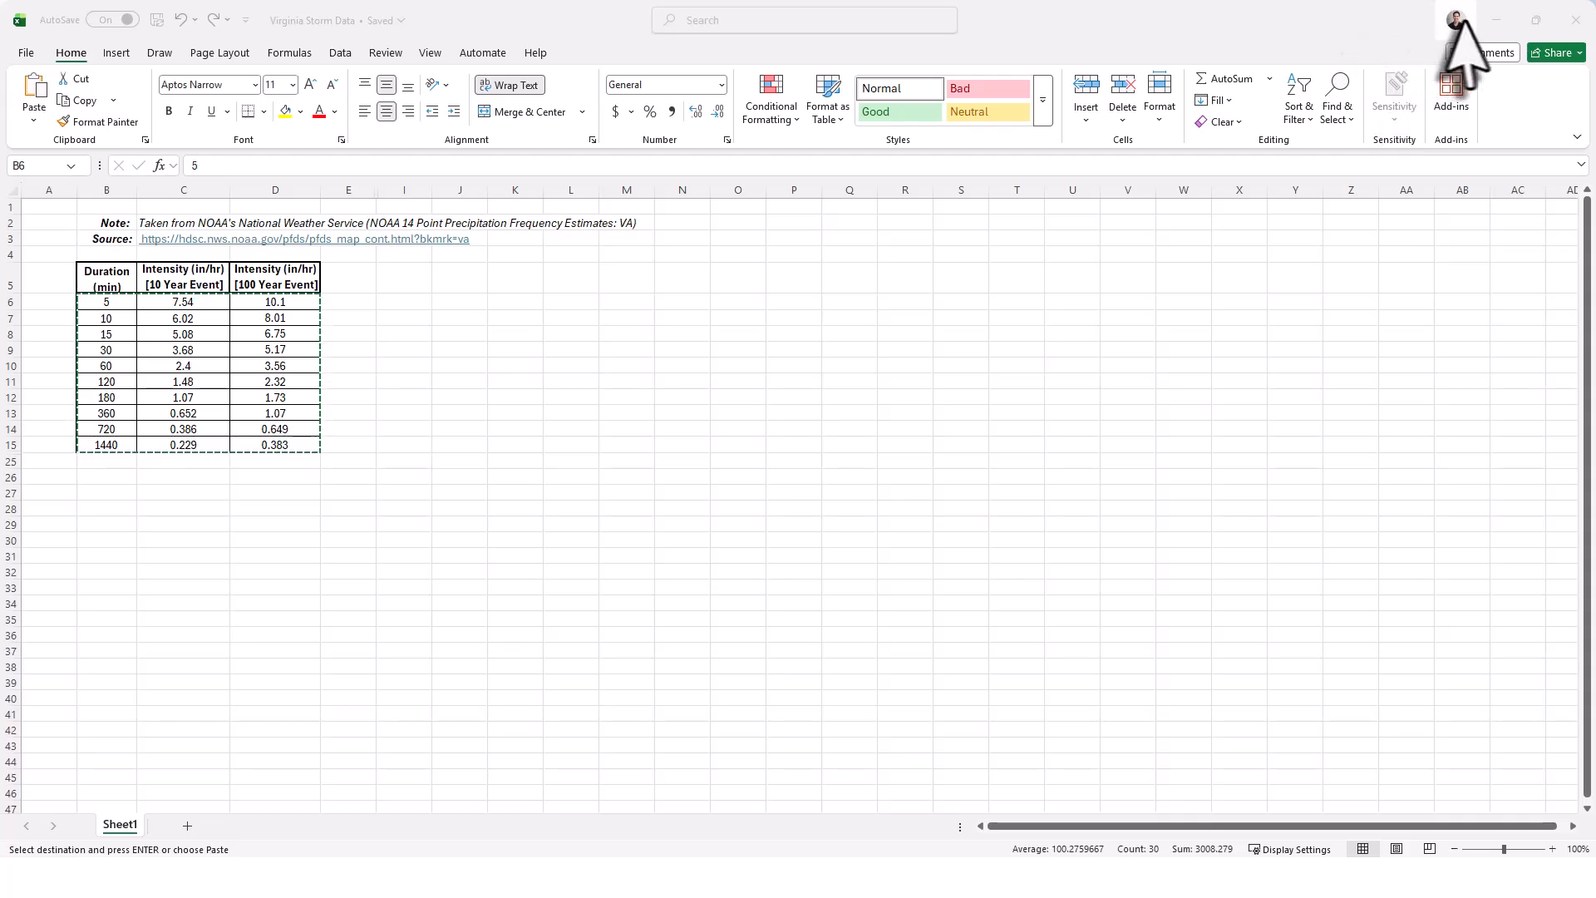
Paste the copied duration and intensity values into the Virginia Storms IDF table and confirm the Rainfall Manager.
left_click(1496, 20)
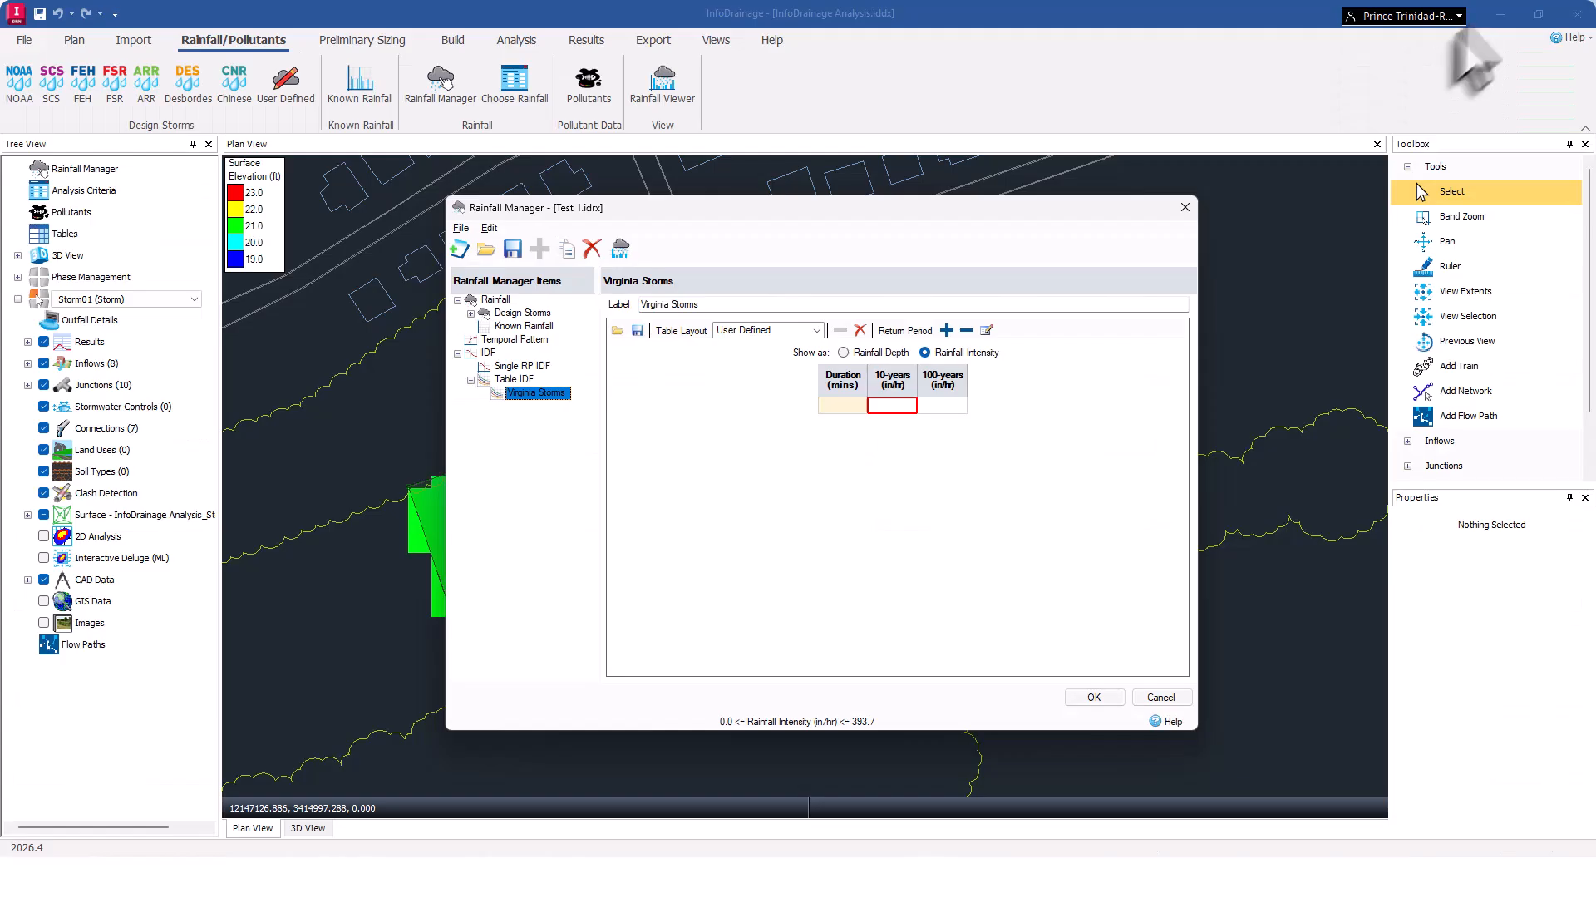
left_click(838, 406)
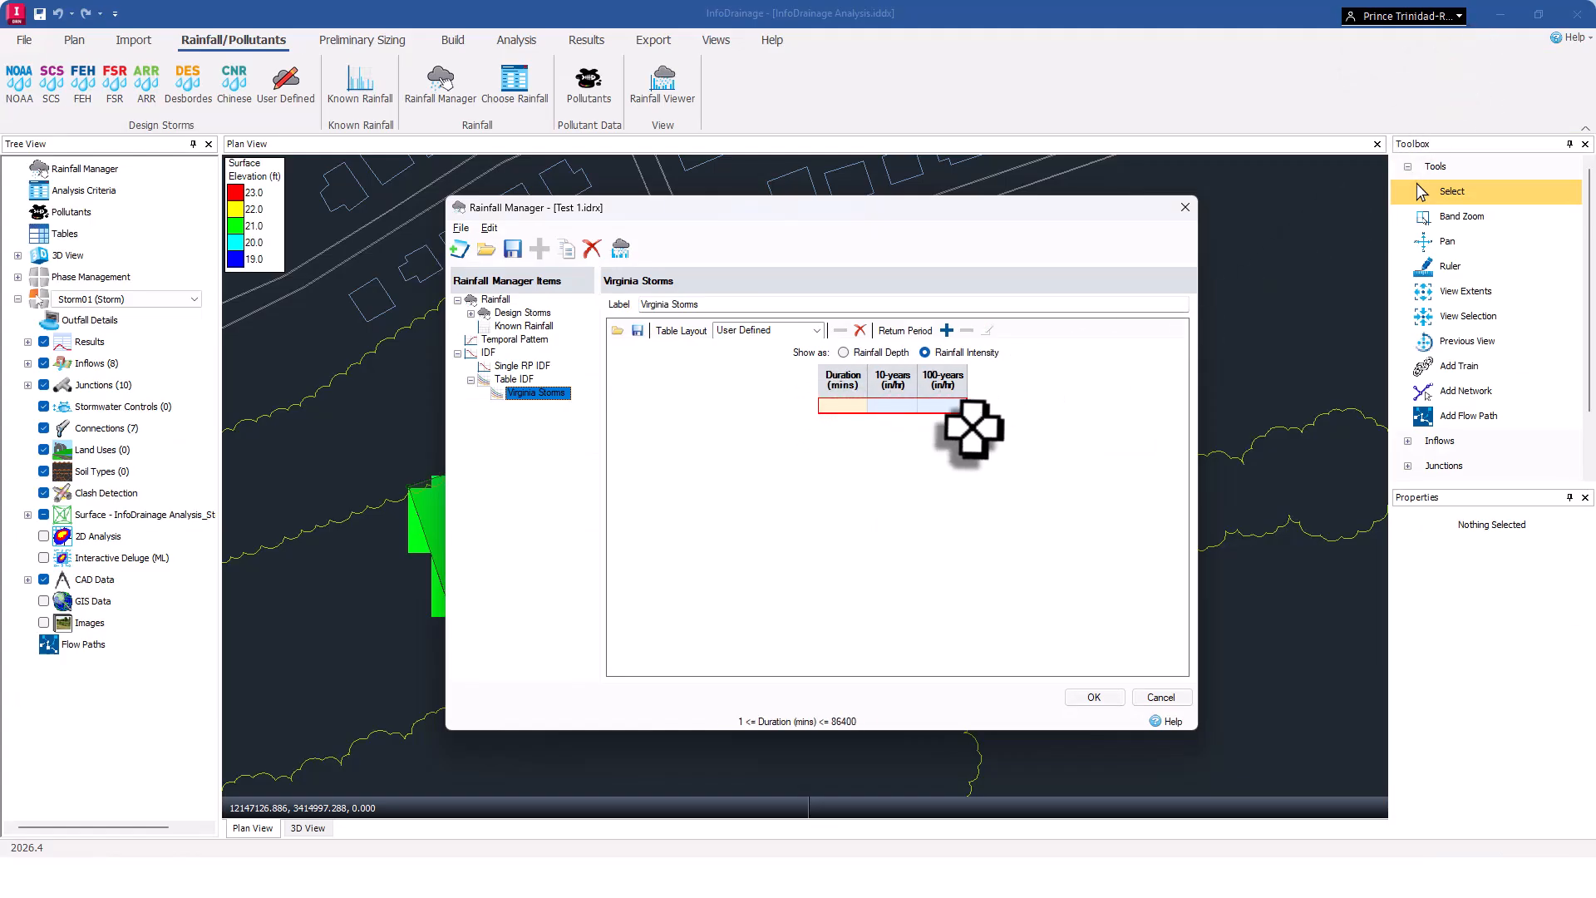
key("ctrl+v")
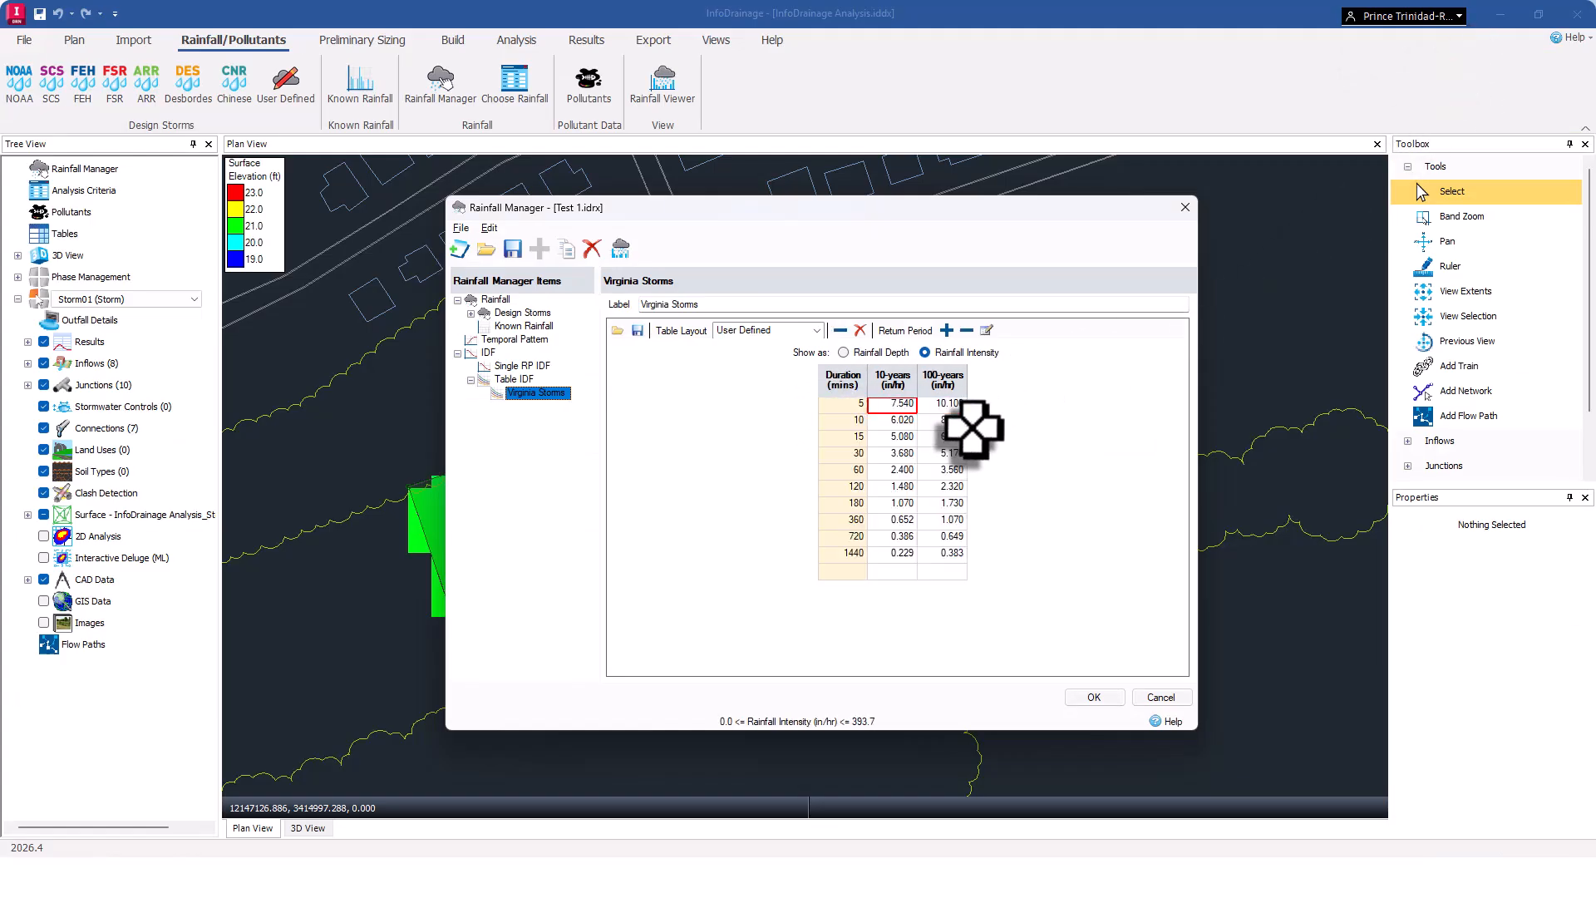
left_click(1095, 698)
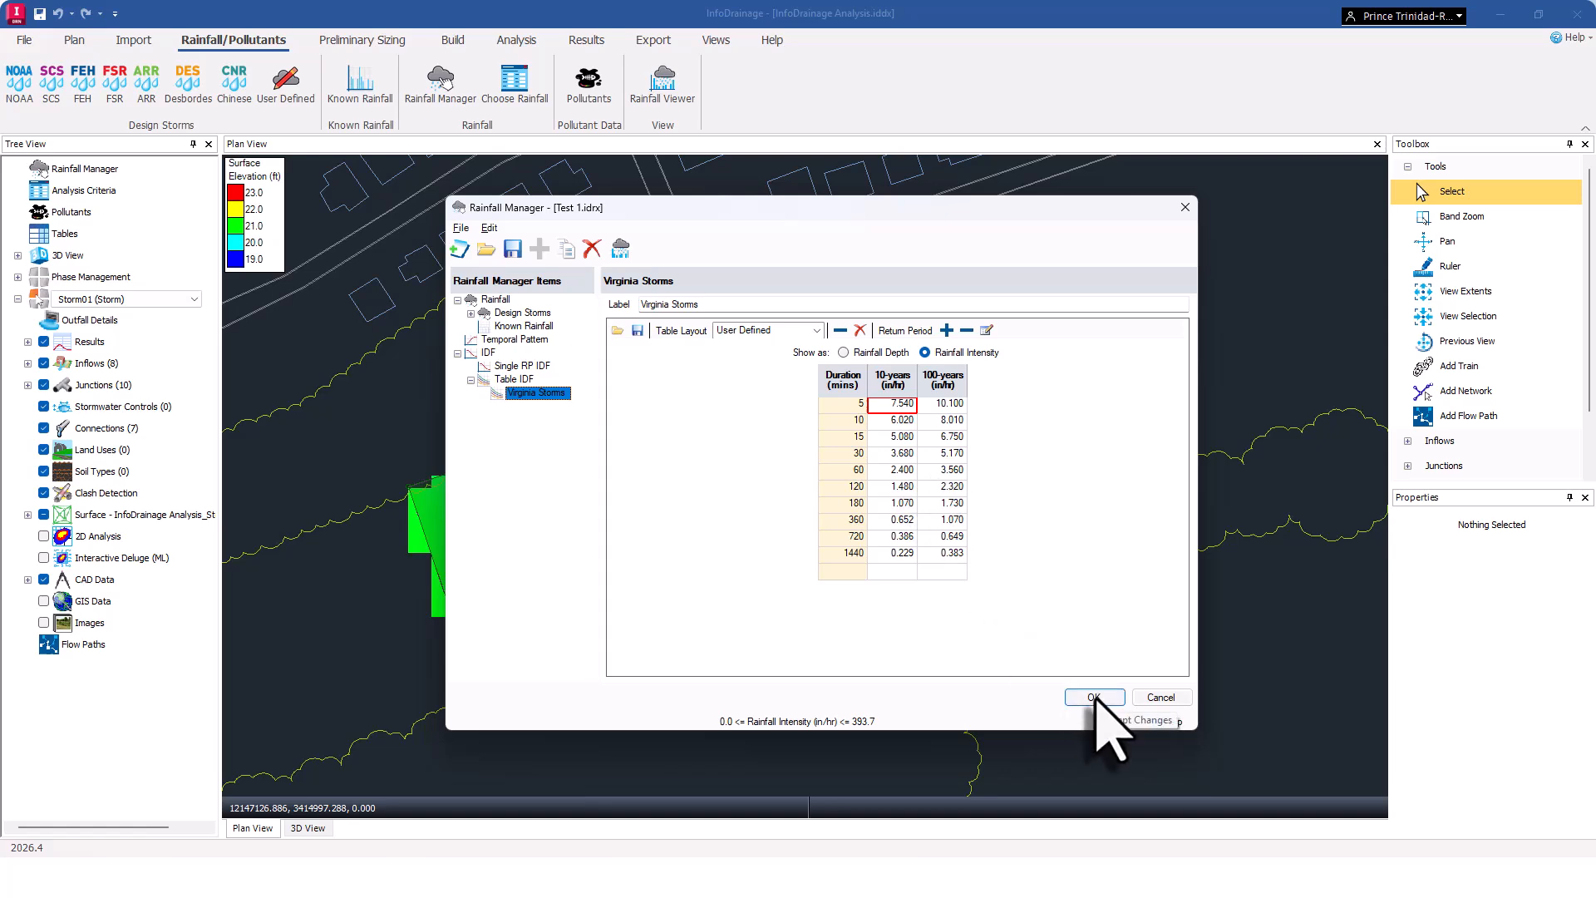
left_click(1095, 697)
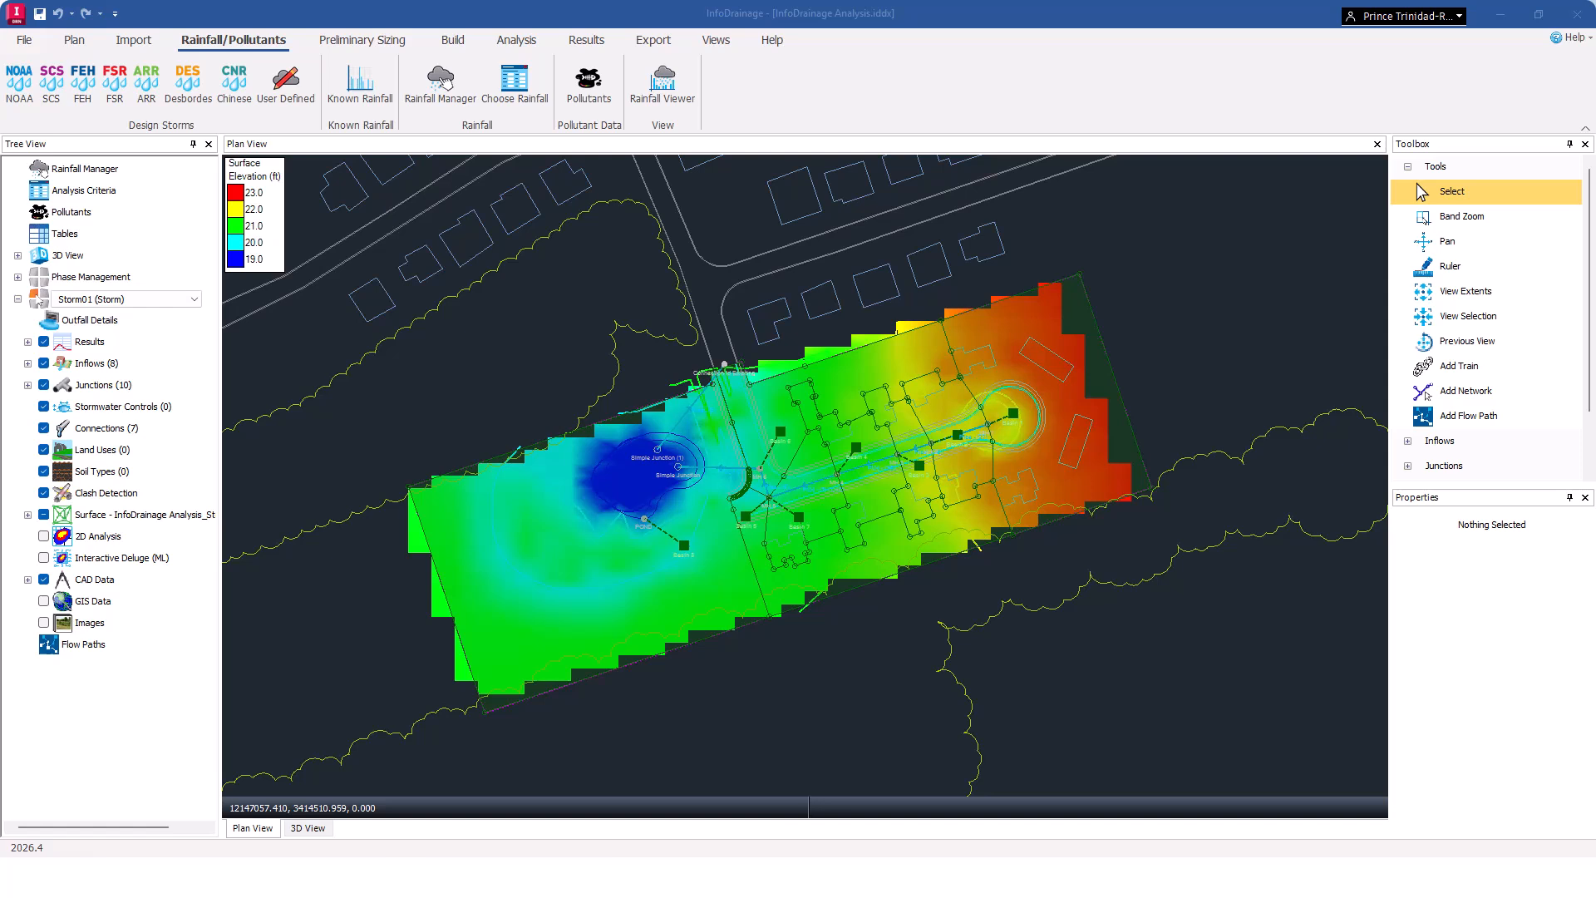
Run a design validation and review the listed errors.
left_click(517, 42)
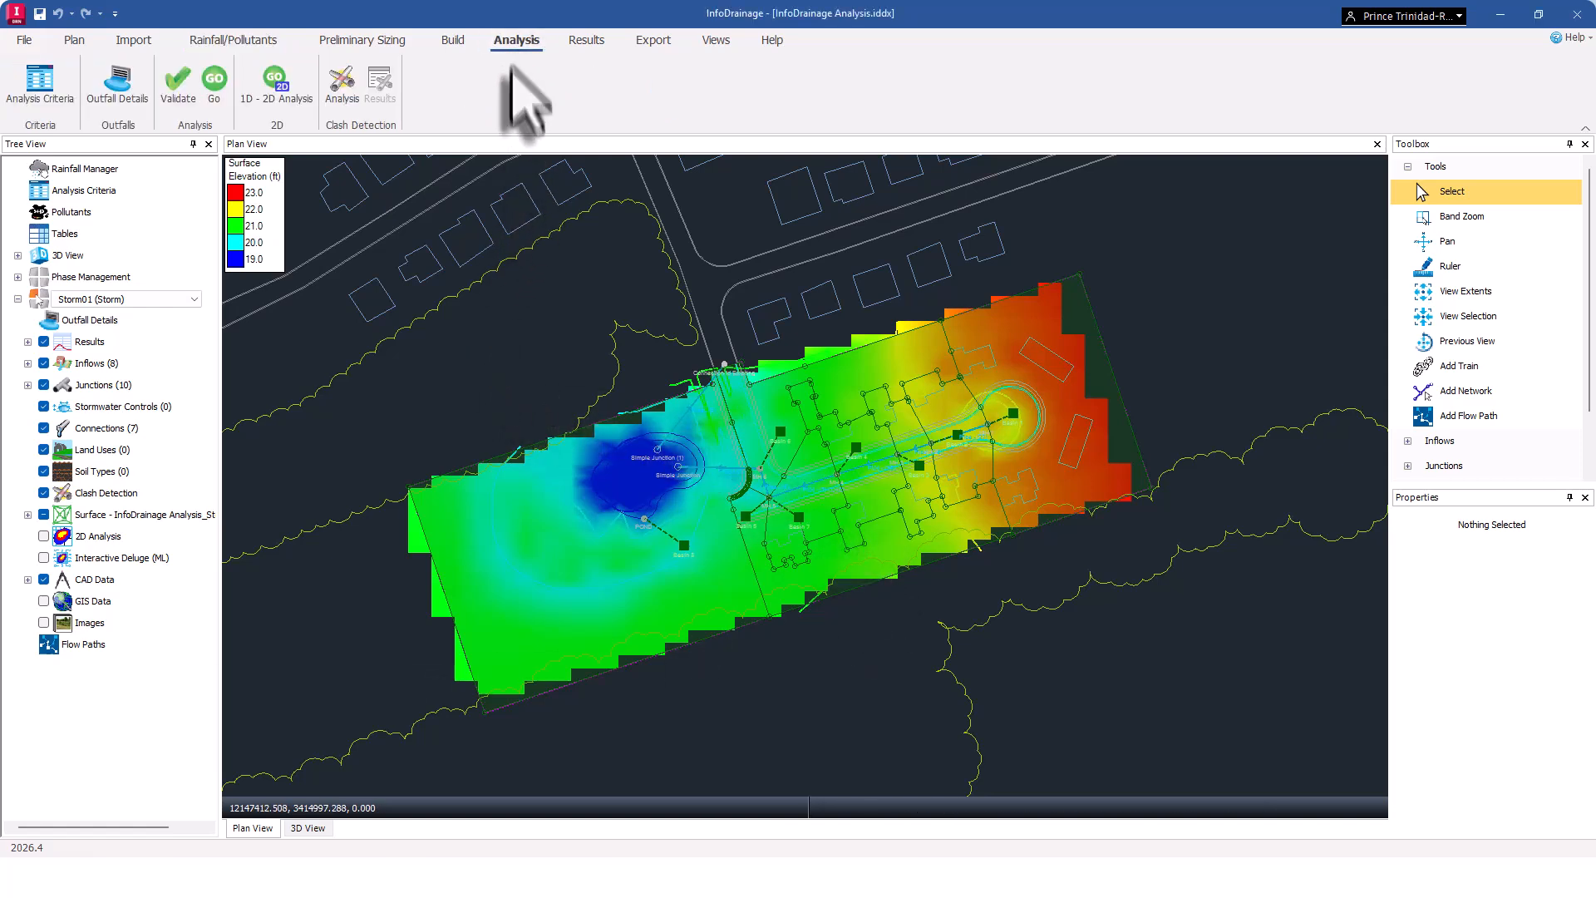
left_click(178, 83)
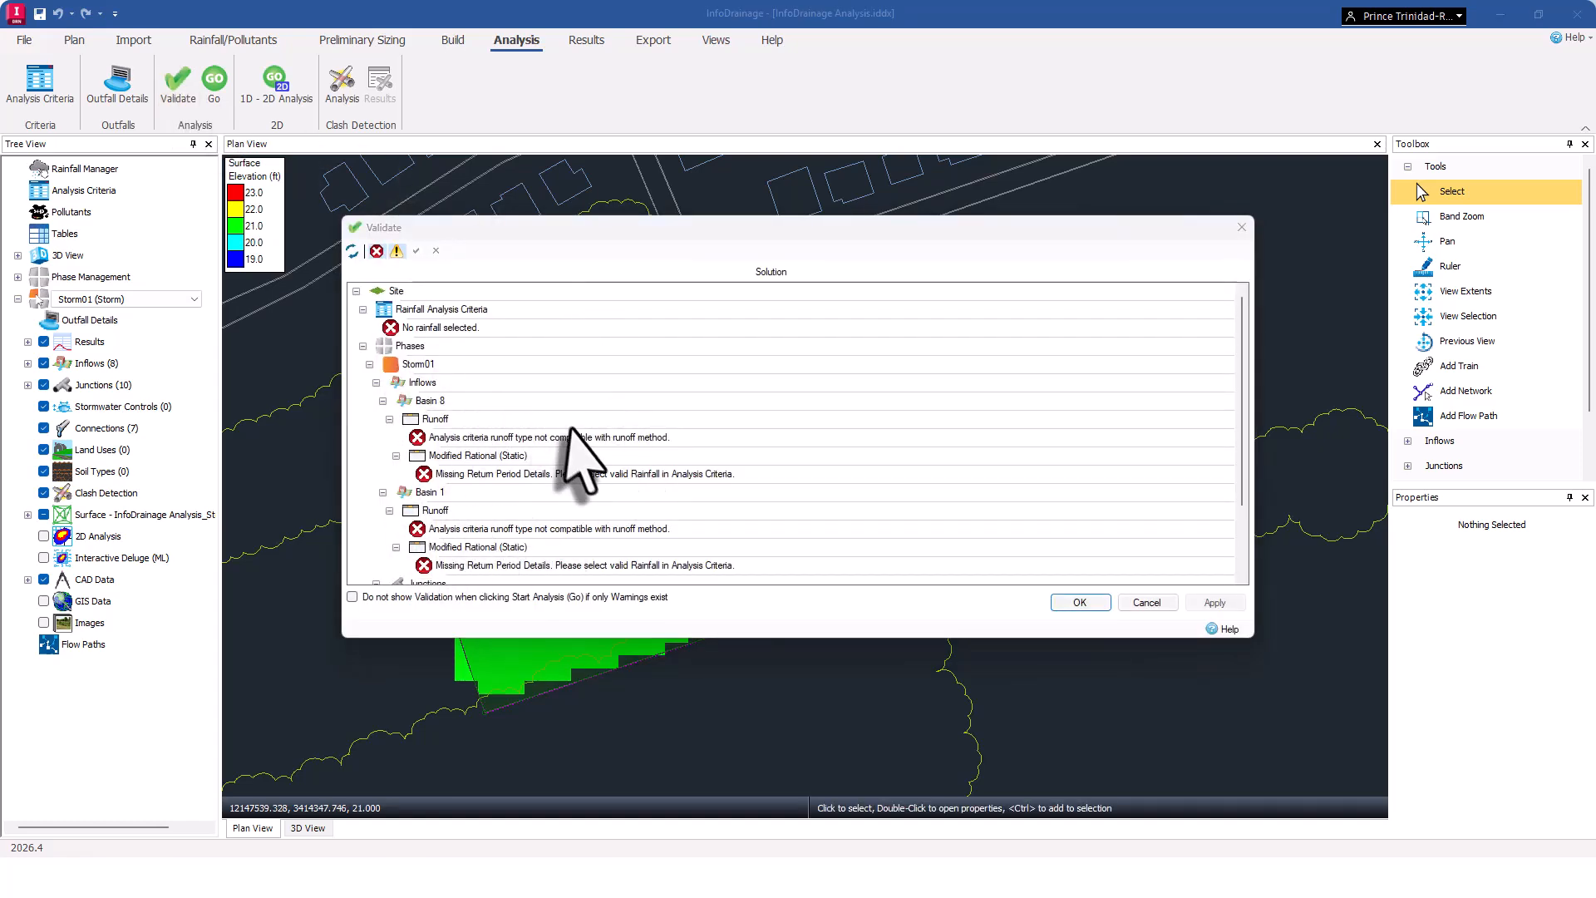
scroll(634, 527, "down", 2)
Open the POND junction from its depth error, set its cover elevation to 3 ft, and close the validation.
left_click(619, 547)
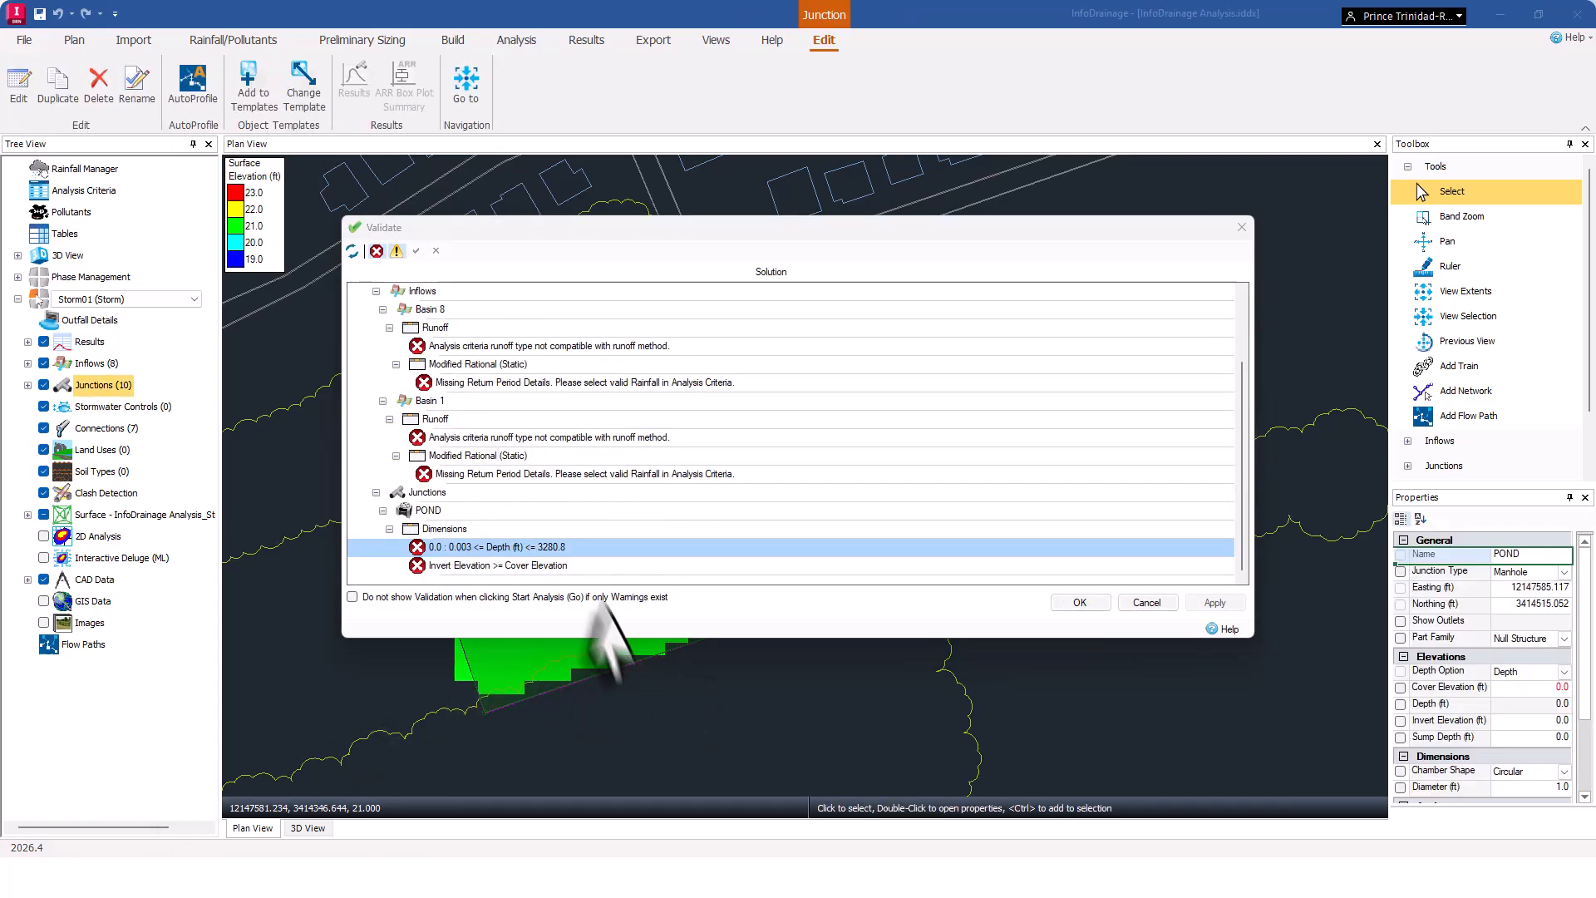
double_click(524, 548)
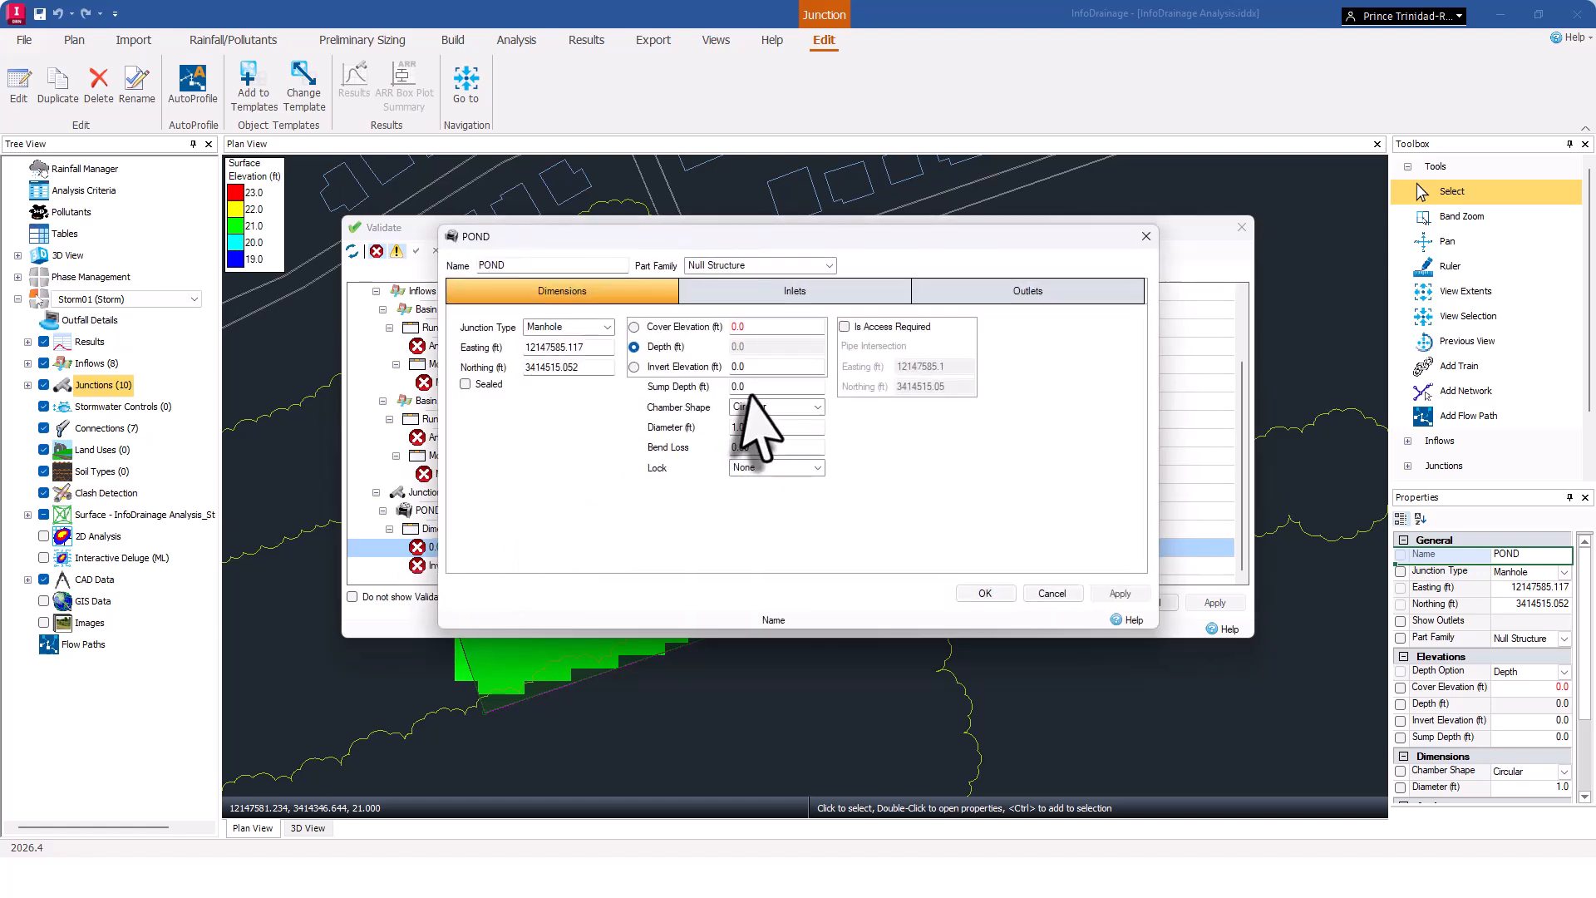
left_click(745, 327)
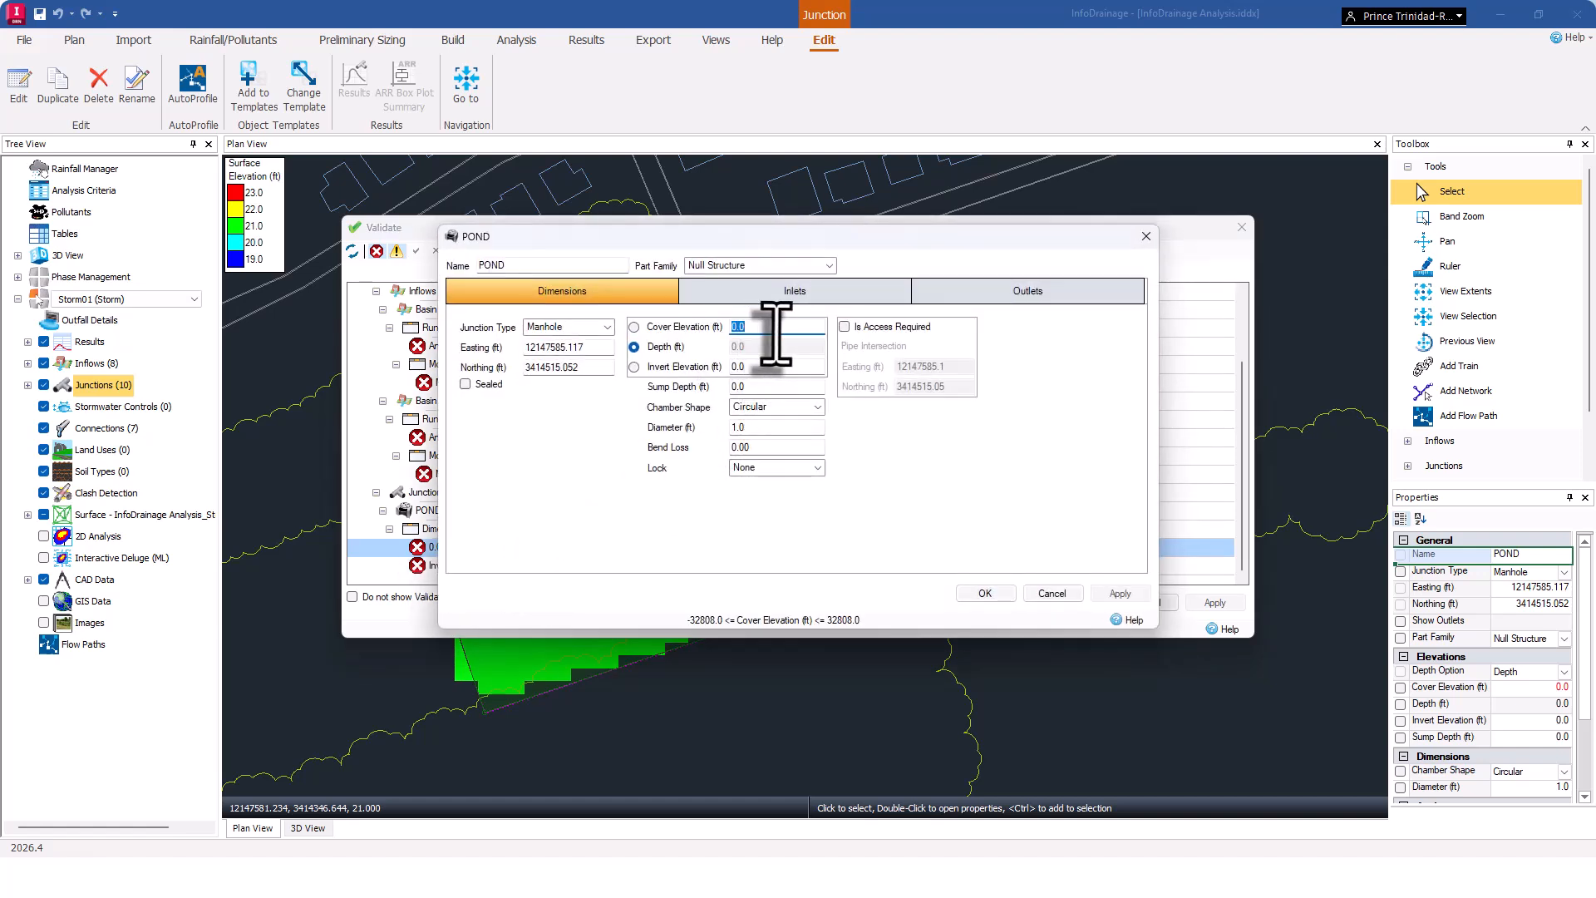
type("3")
left_click(736, 366)
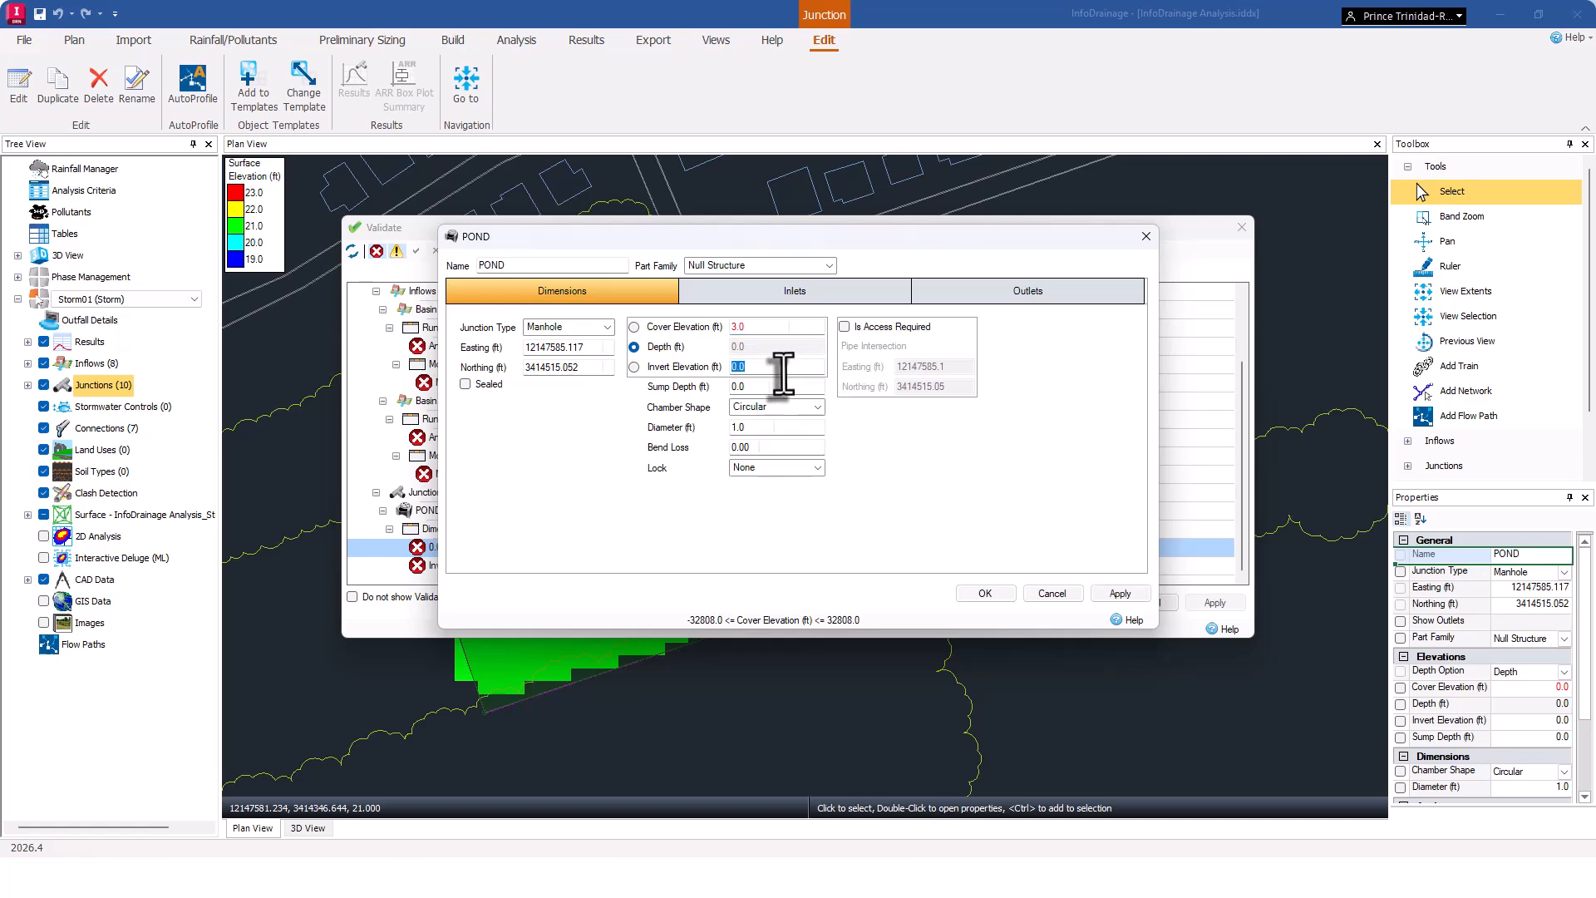
left_click(987, 595)
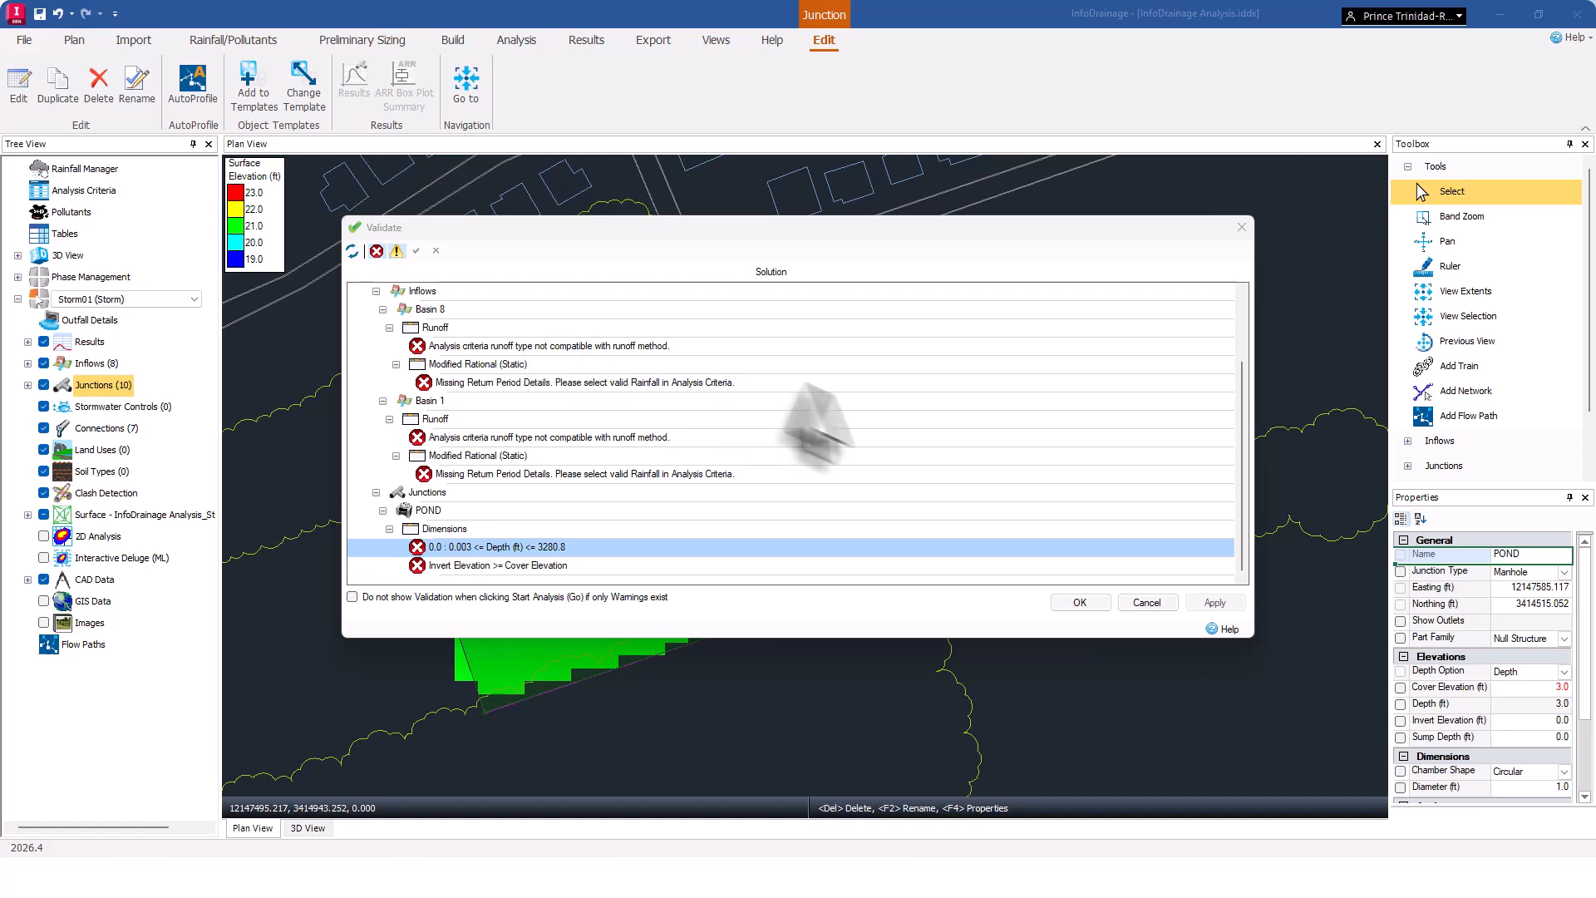
left_click(1080, 603)
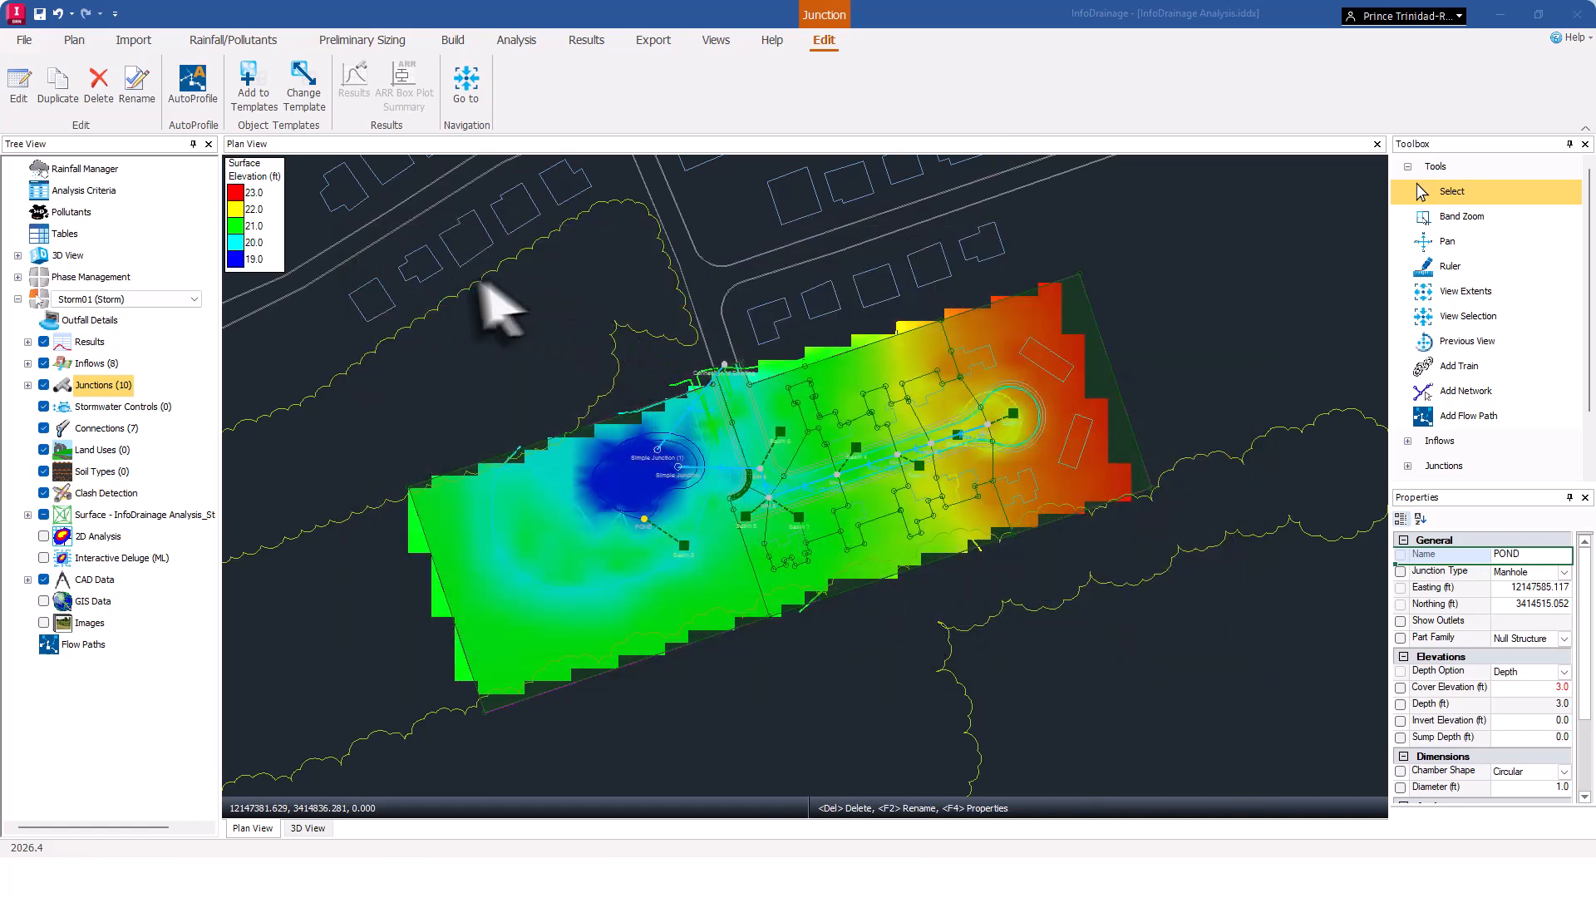
Open the Tables editor for the design's inflows, junctions and connections.
left_click(460, 42)
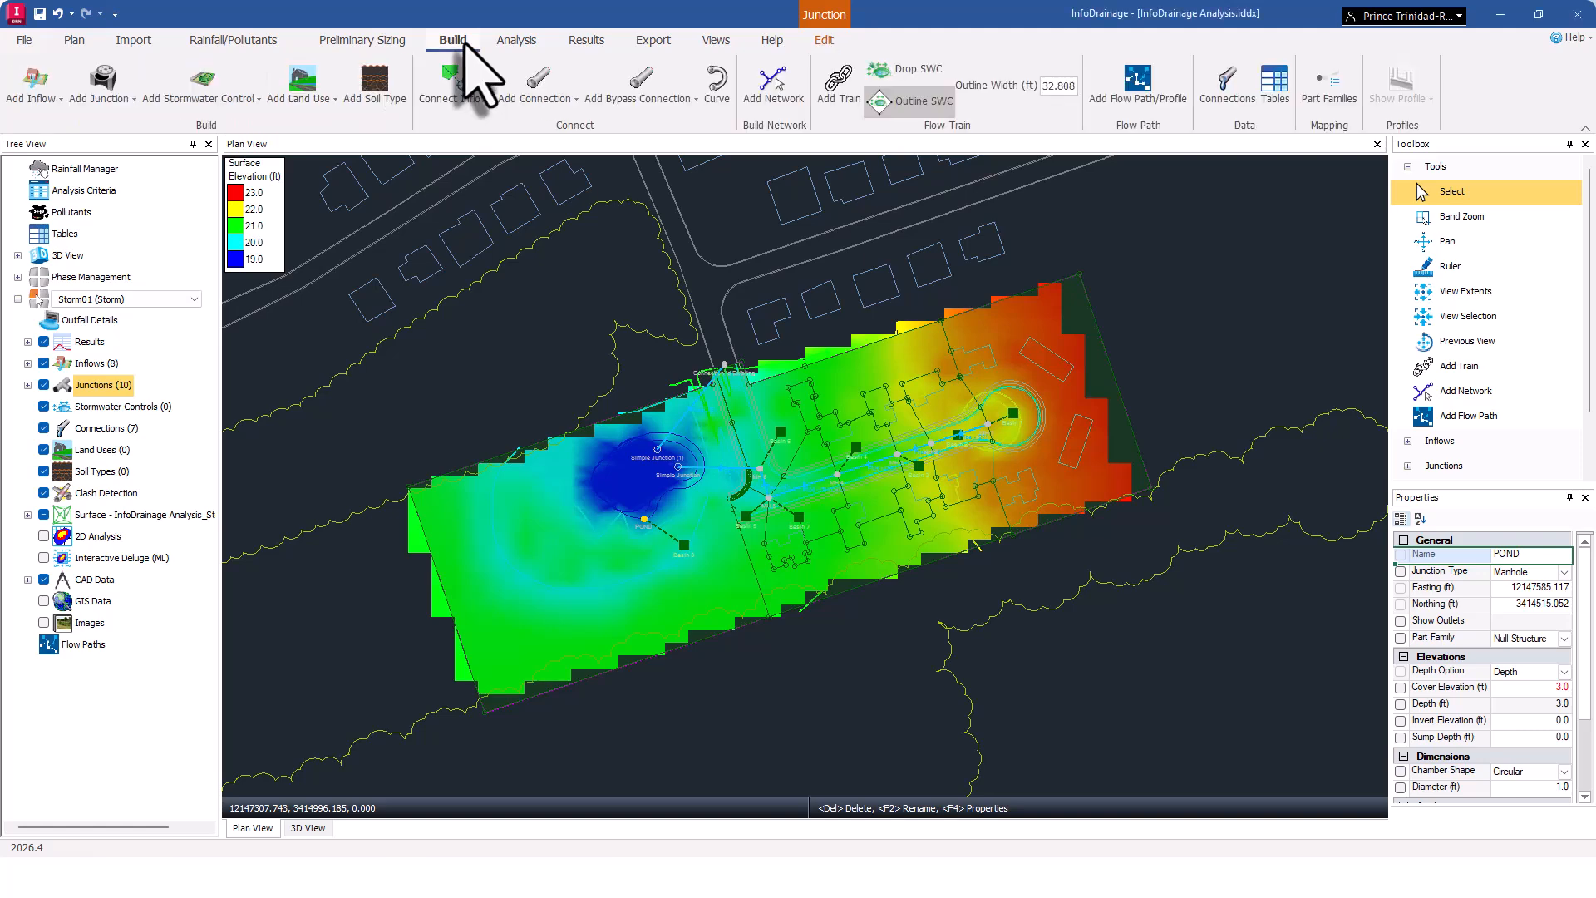
left_click(1274, 83)
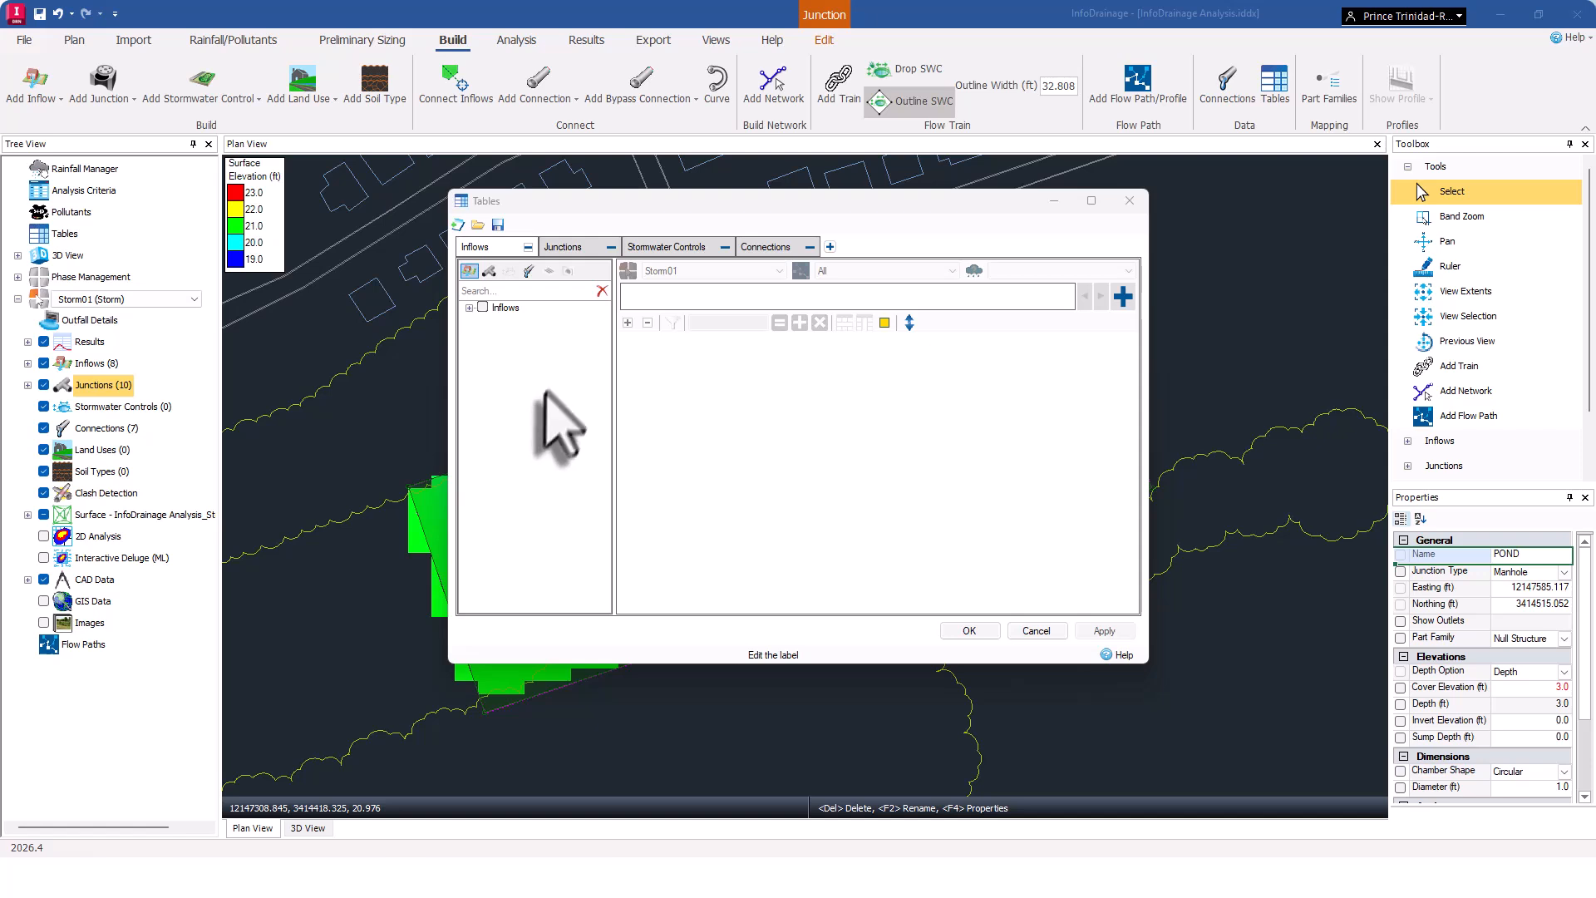
Add the Runoff Method column for catchment inflows and set every basin's runoff method to Modified Rational (Static).
left_click(470, 308)
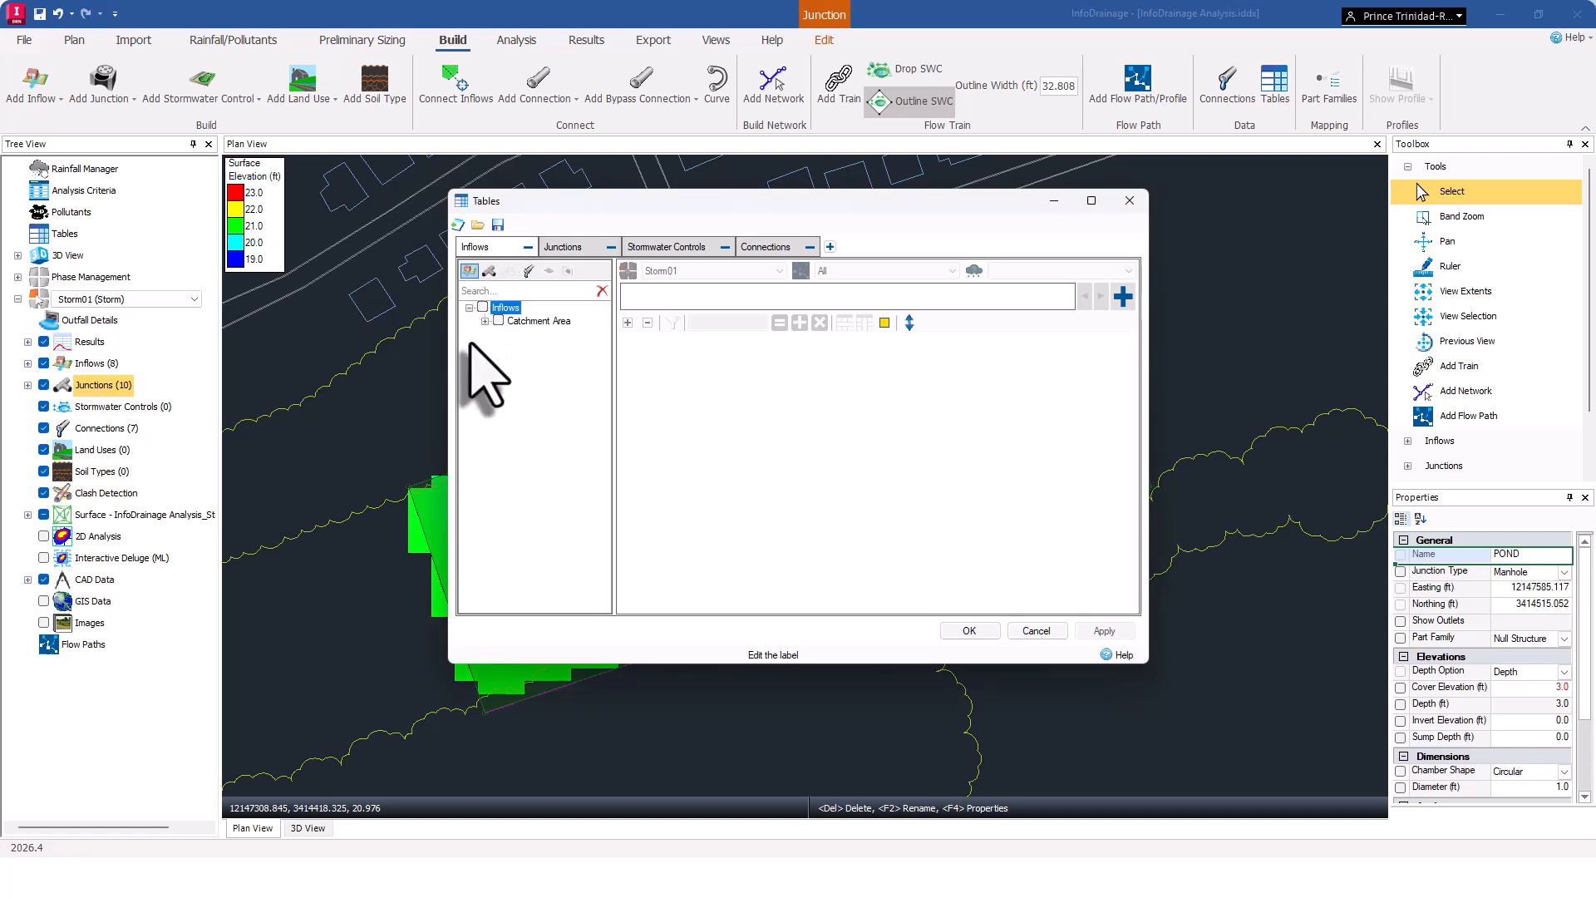
left_click(485, 321)
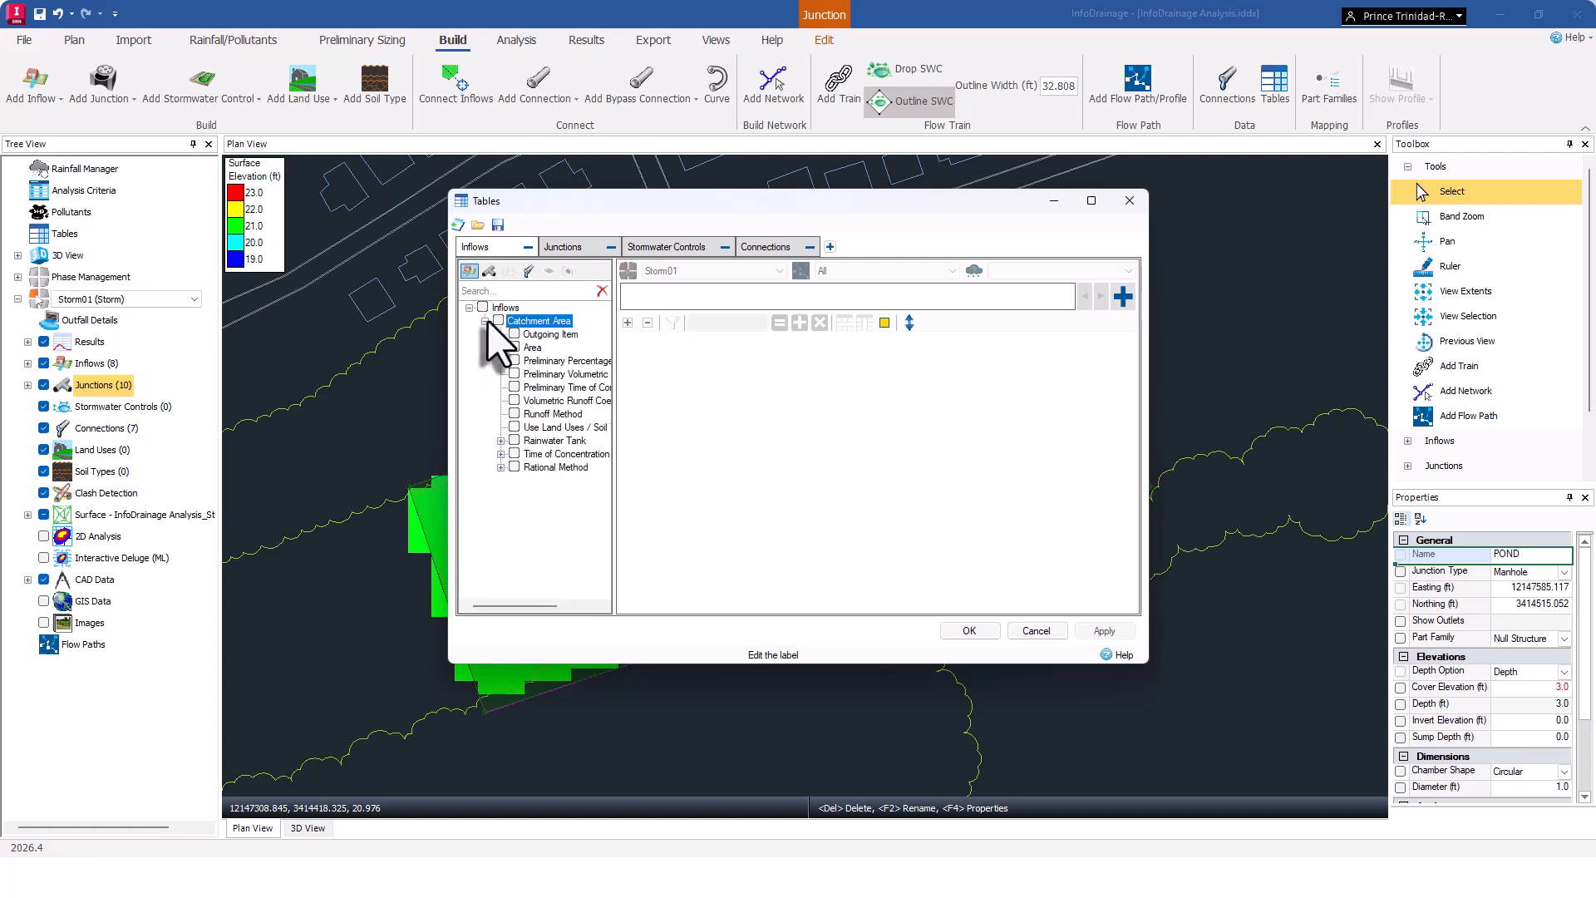
left_click(514, 415)
left_click(513, 414)
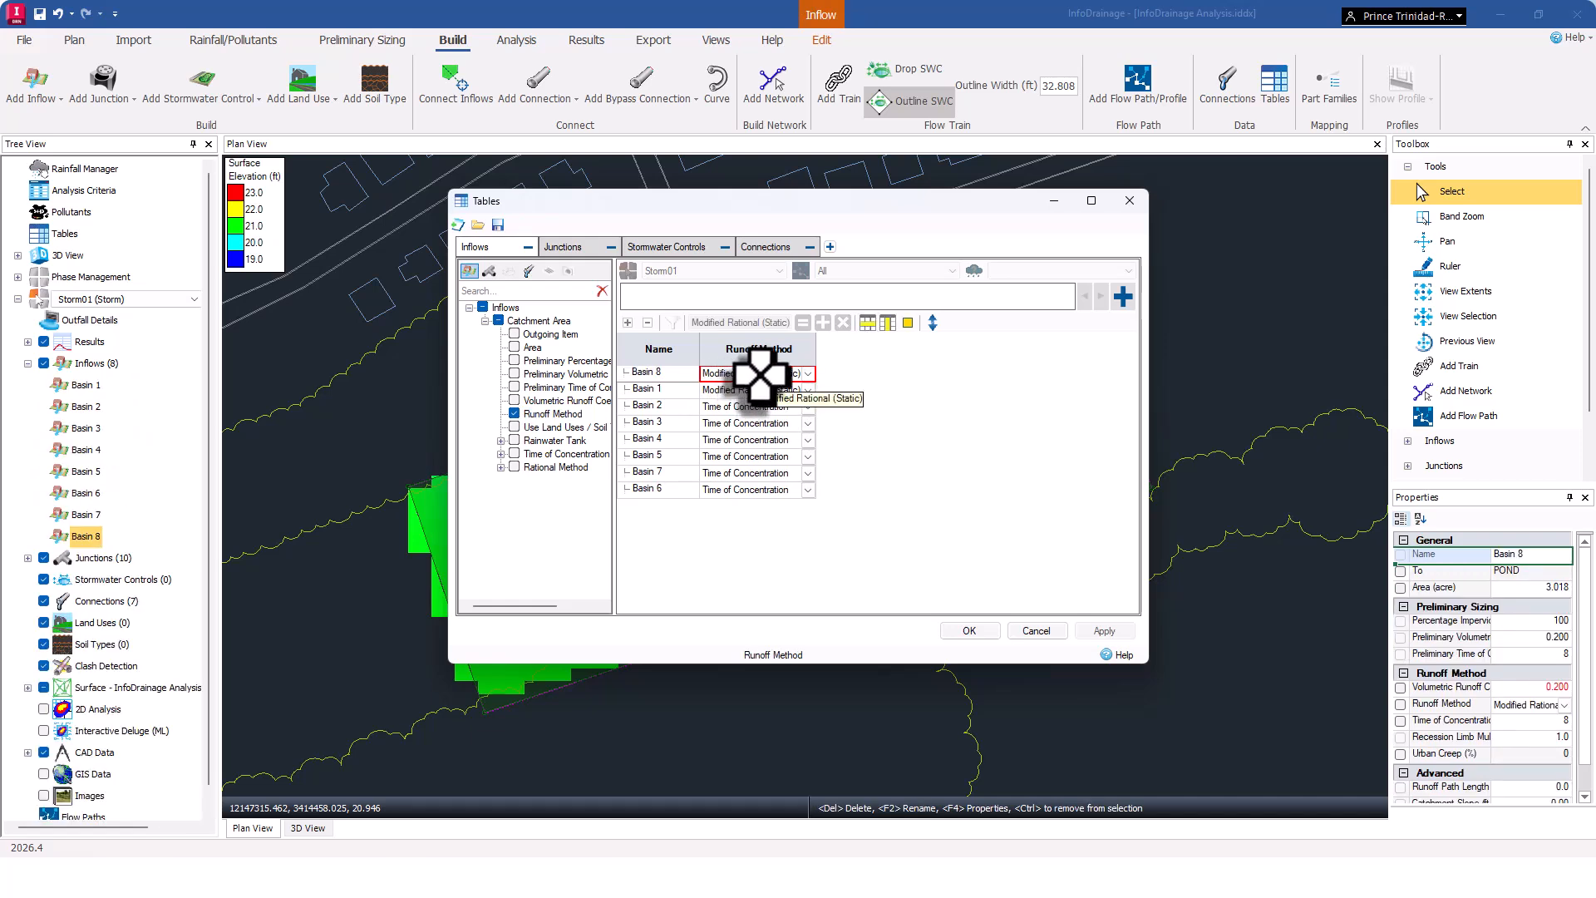
left_click_drag(758, 375, 757, 491)
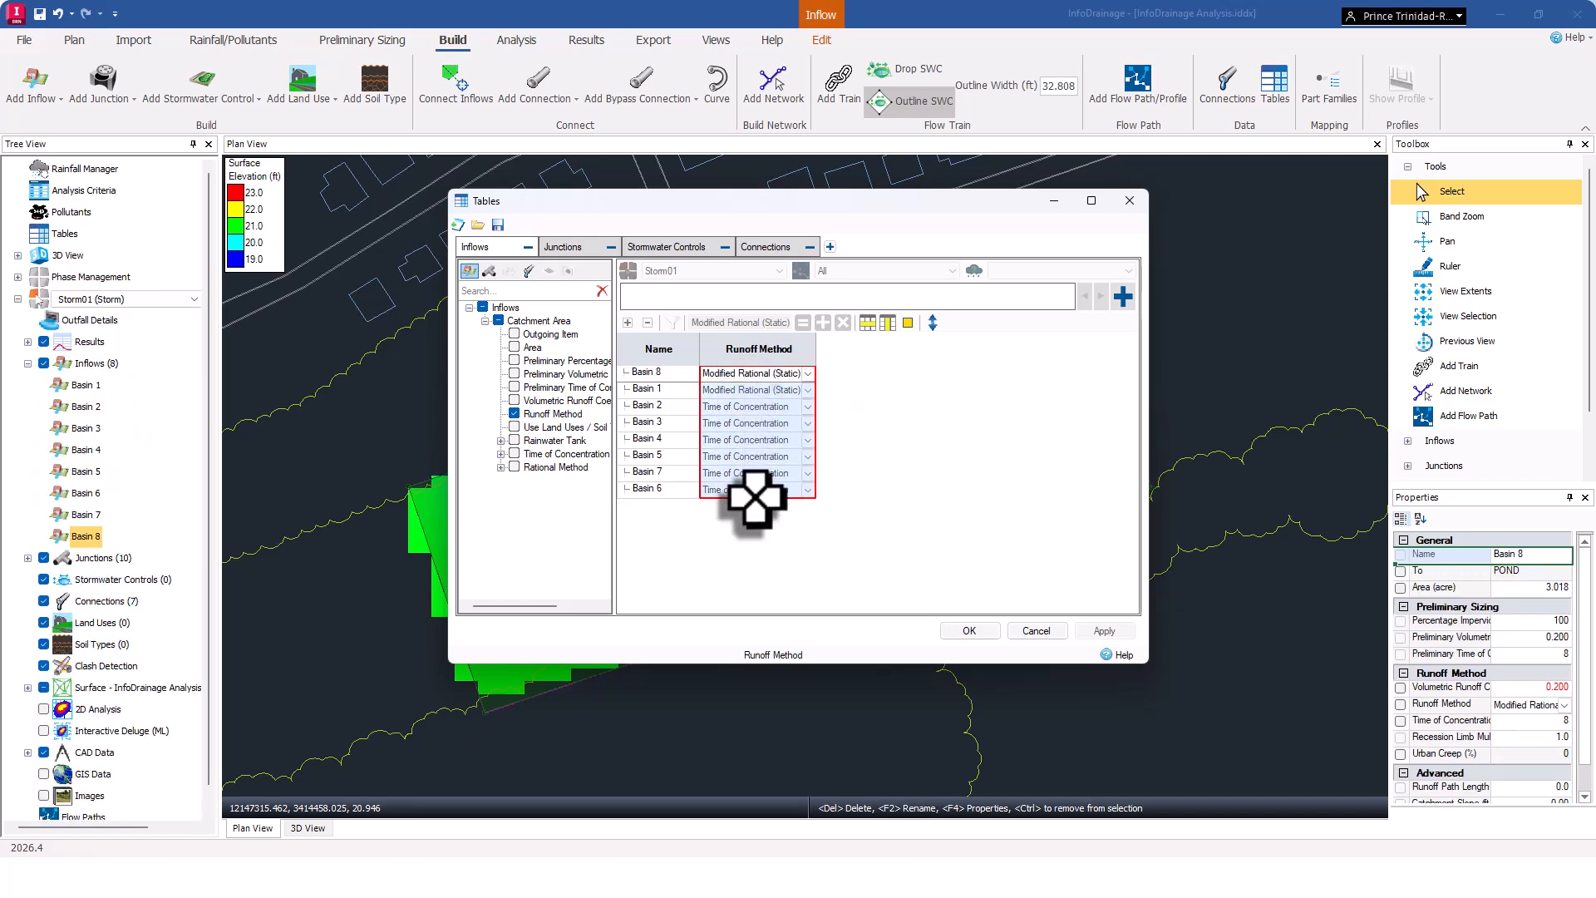
left_click(804, 323)
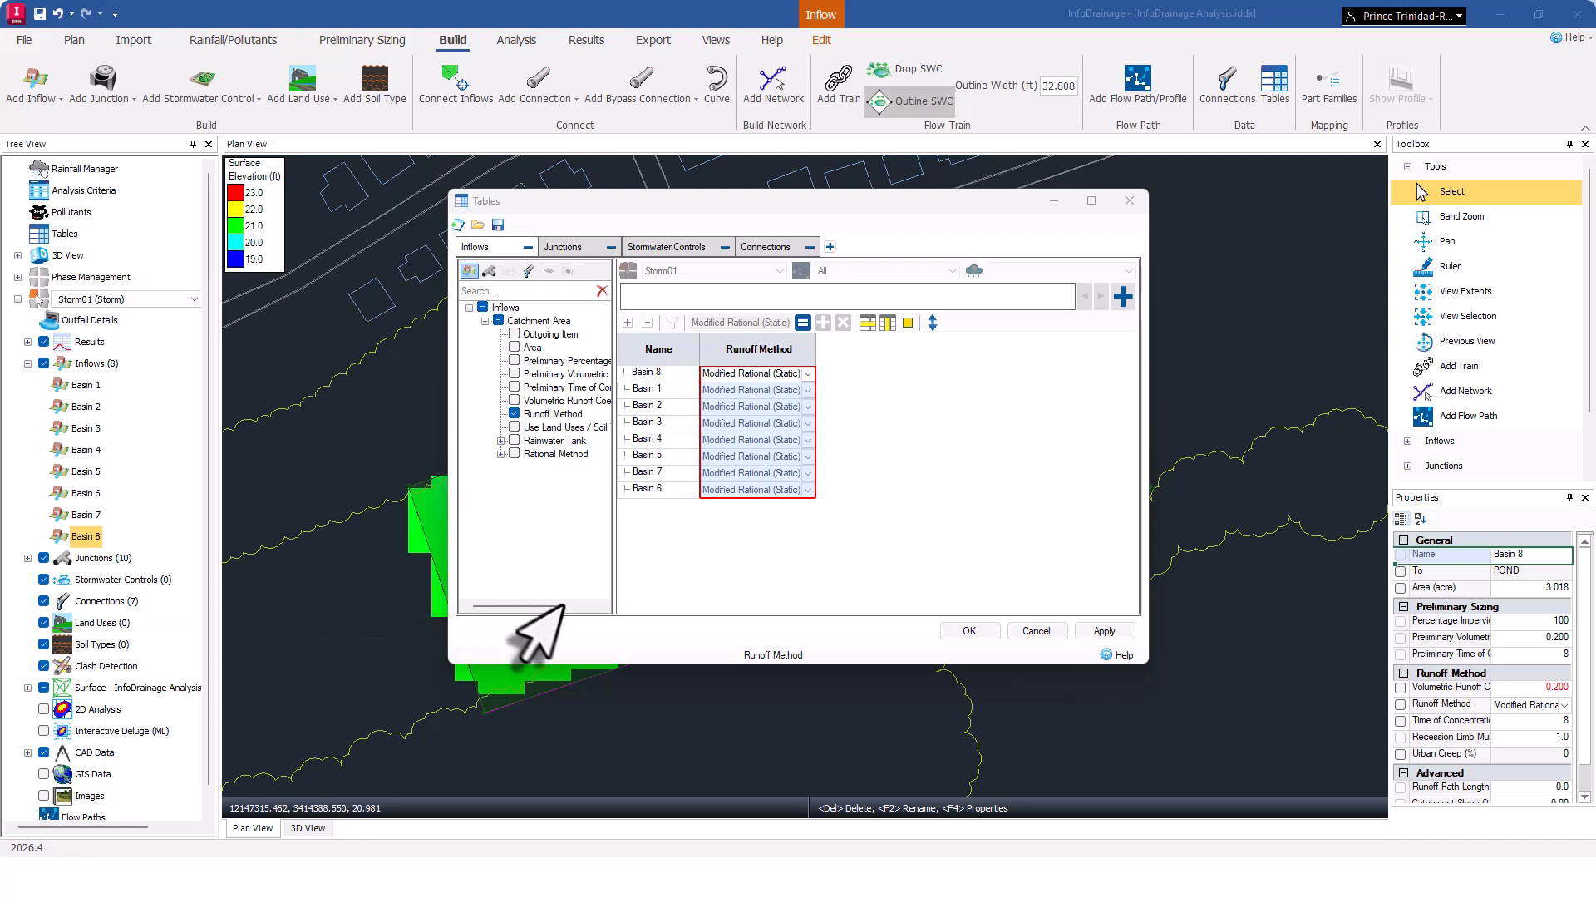
Add the Rational Method columns, set Time of Concentration to 10 minutes for all basins, and confirm the tables.
left_click(514, 454)
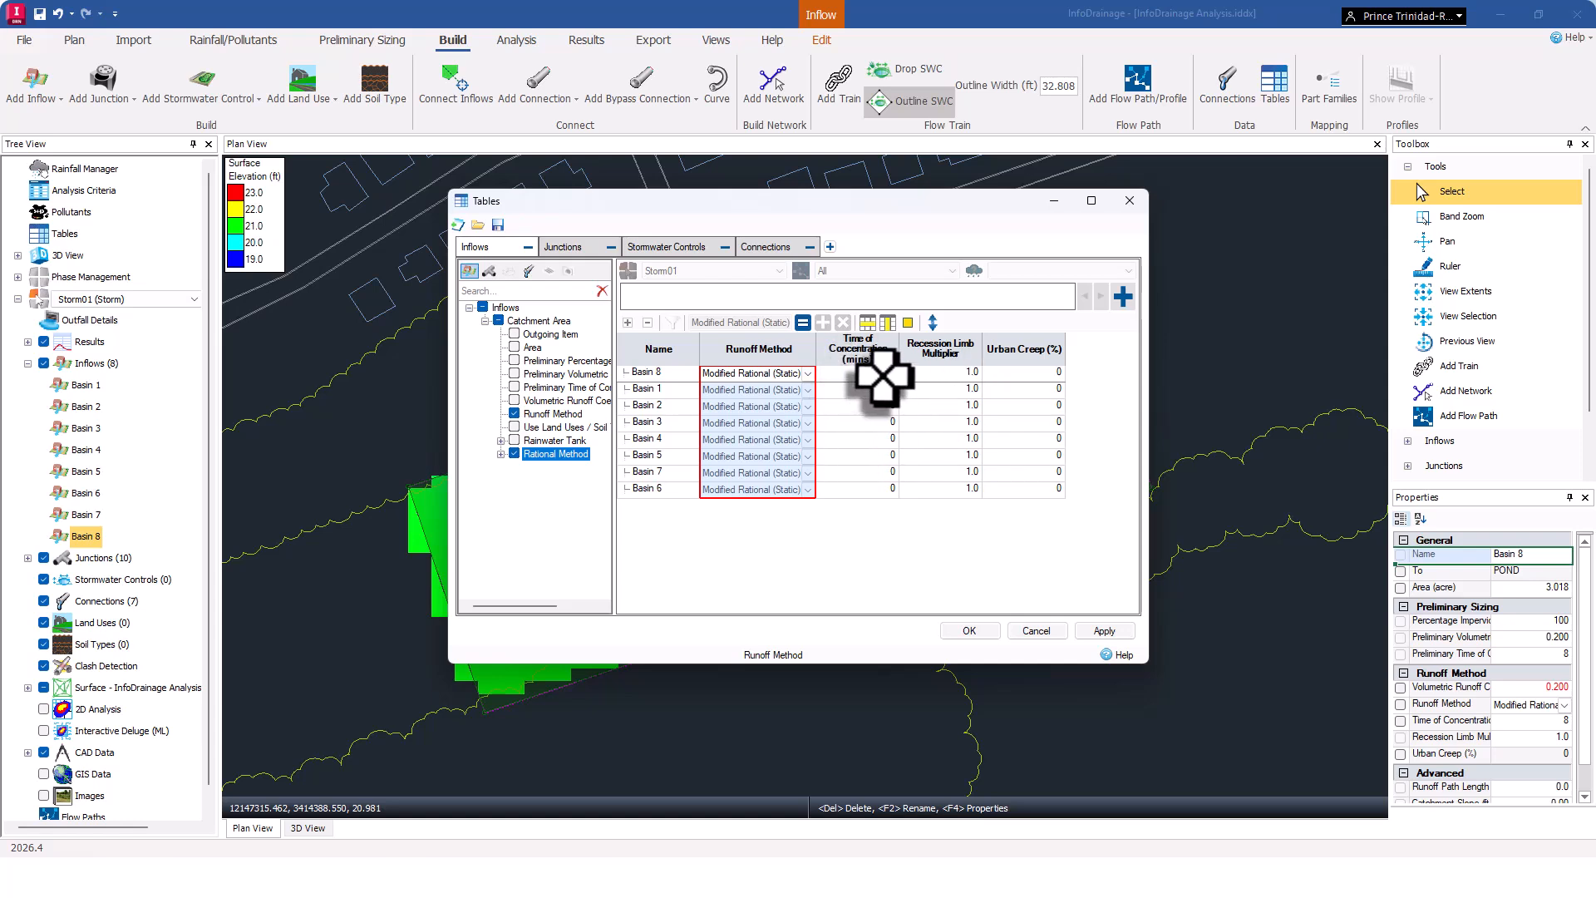
left_click_drag(869, 376, 856, 492)
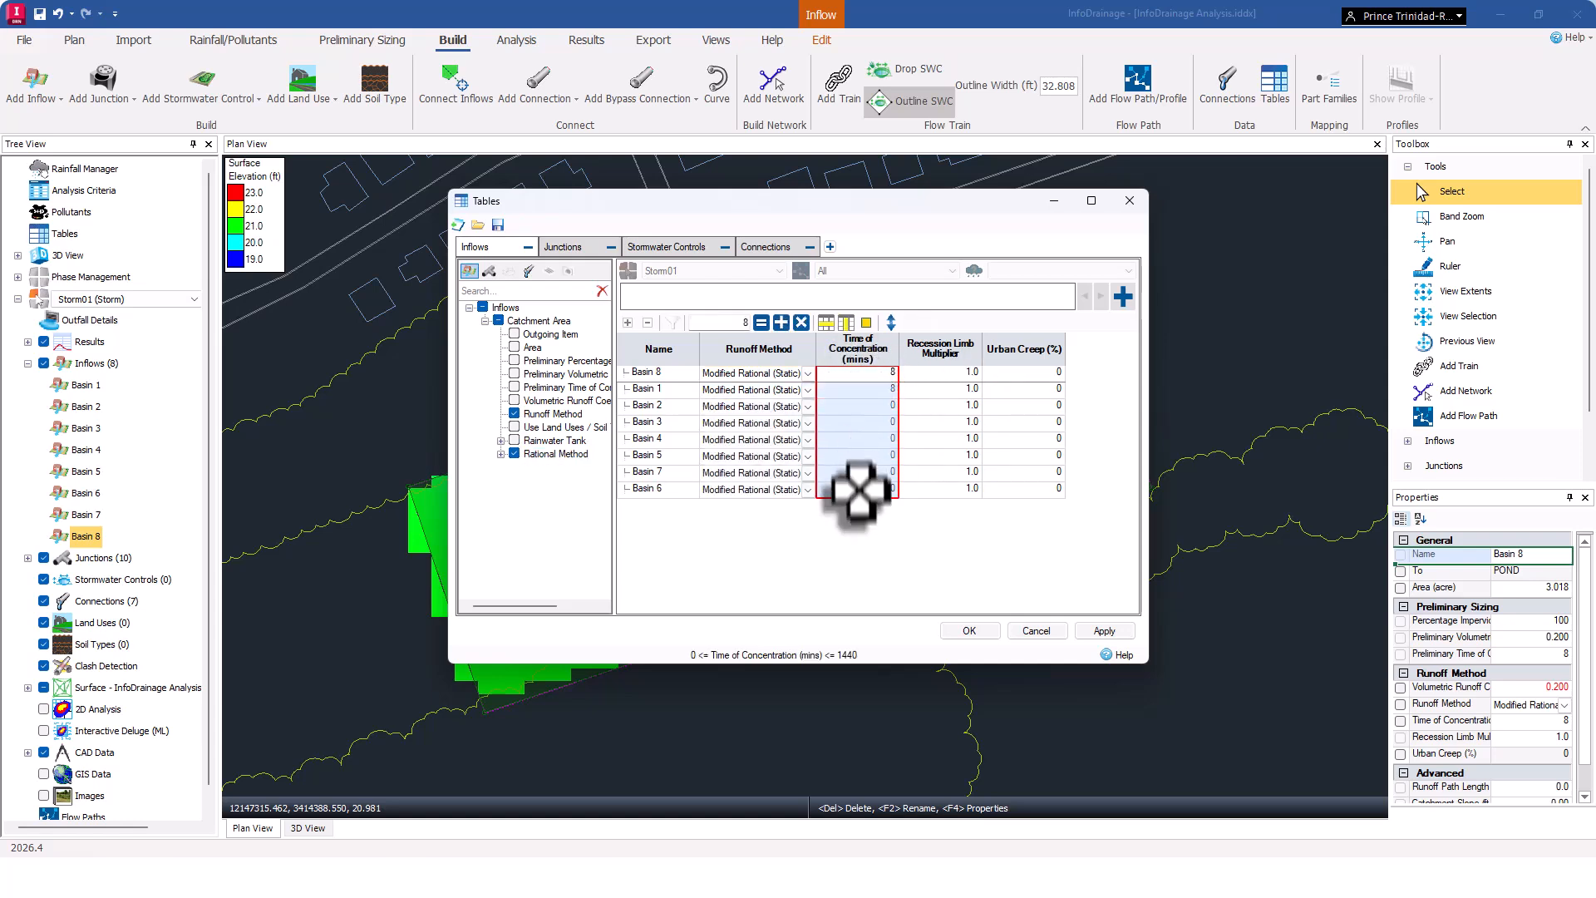
left_click(869, 376)
left_click_drag(869, 376, 857, 491)
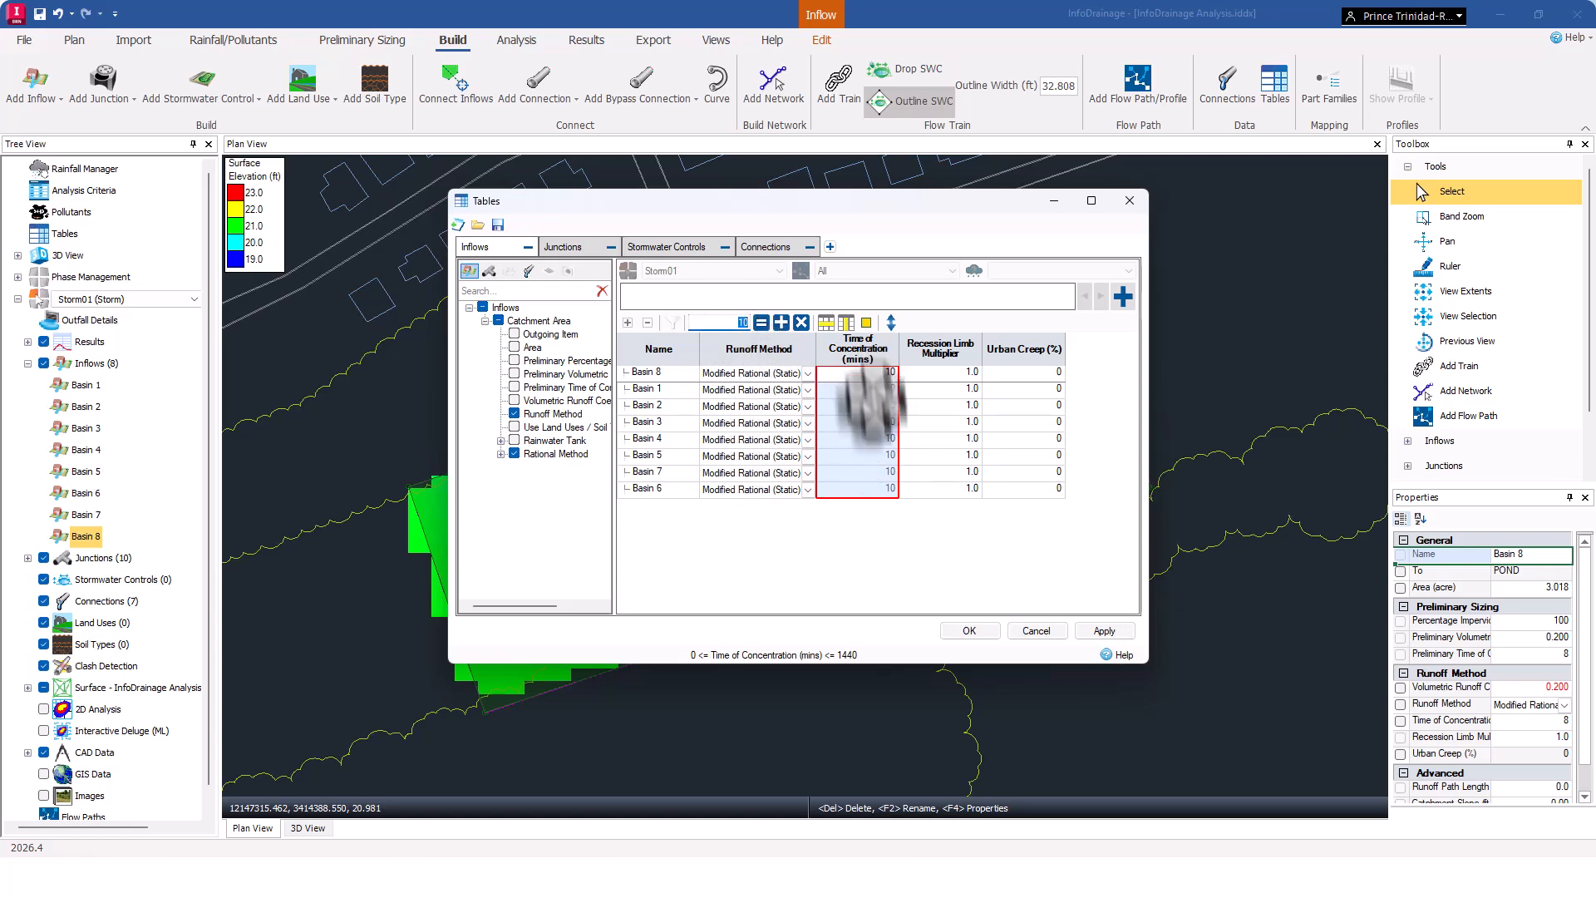
left_click(971, 632)
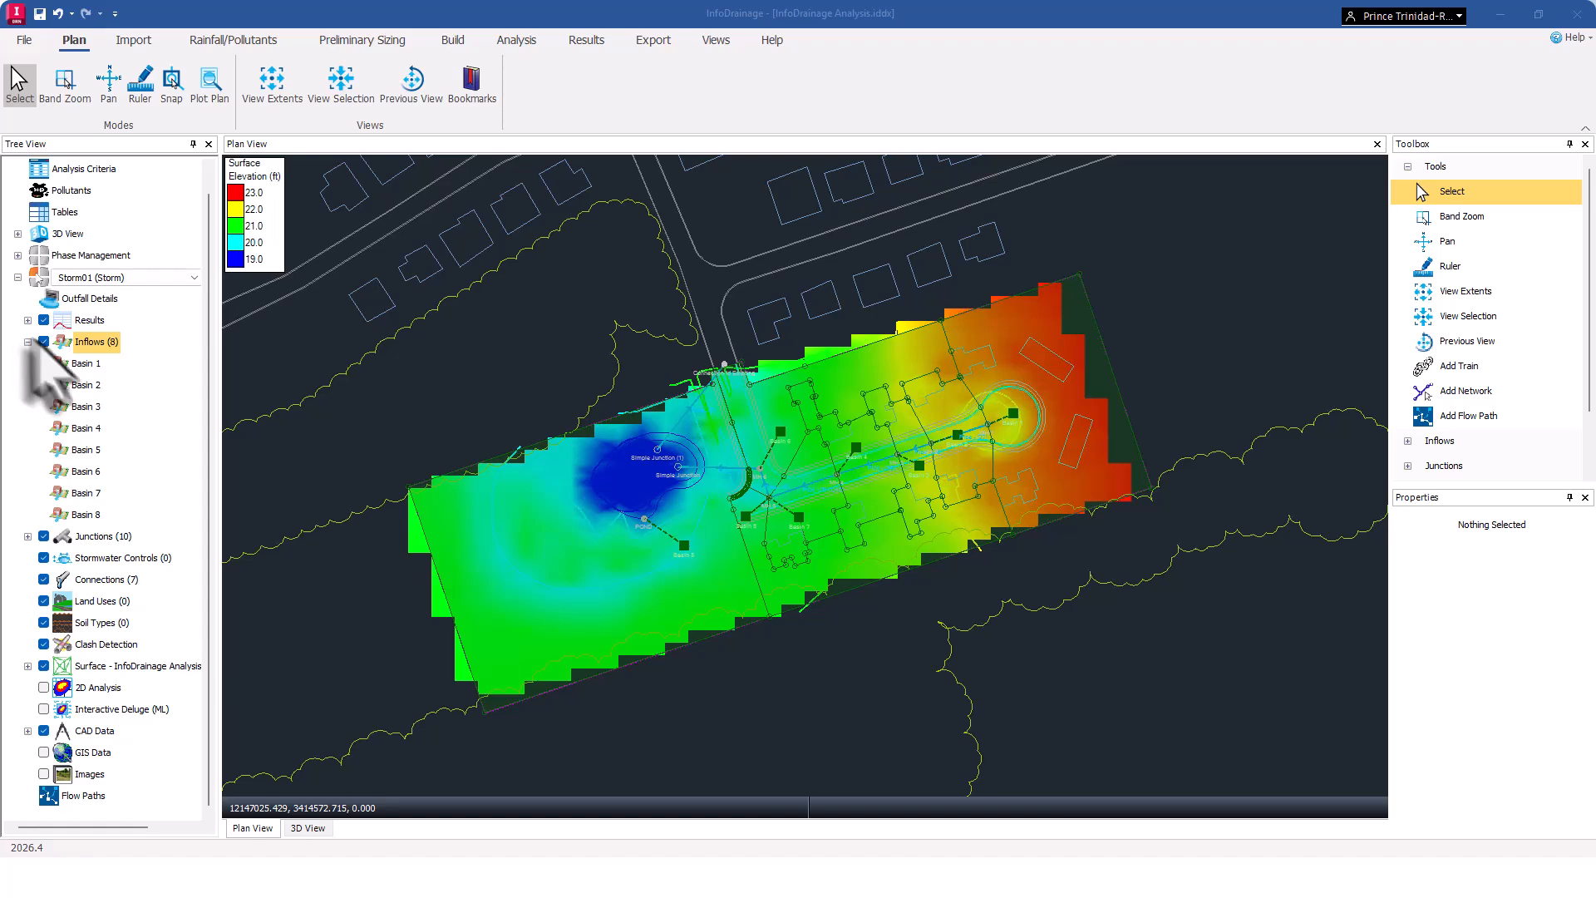
Hide the surface and inflow layers, then add a flow path from the cul-de-sac manhole to the simple junction.
left_click(44, 666)
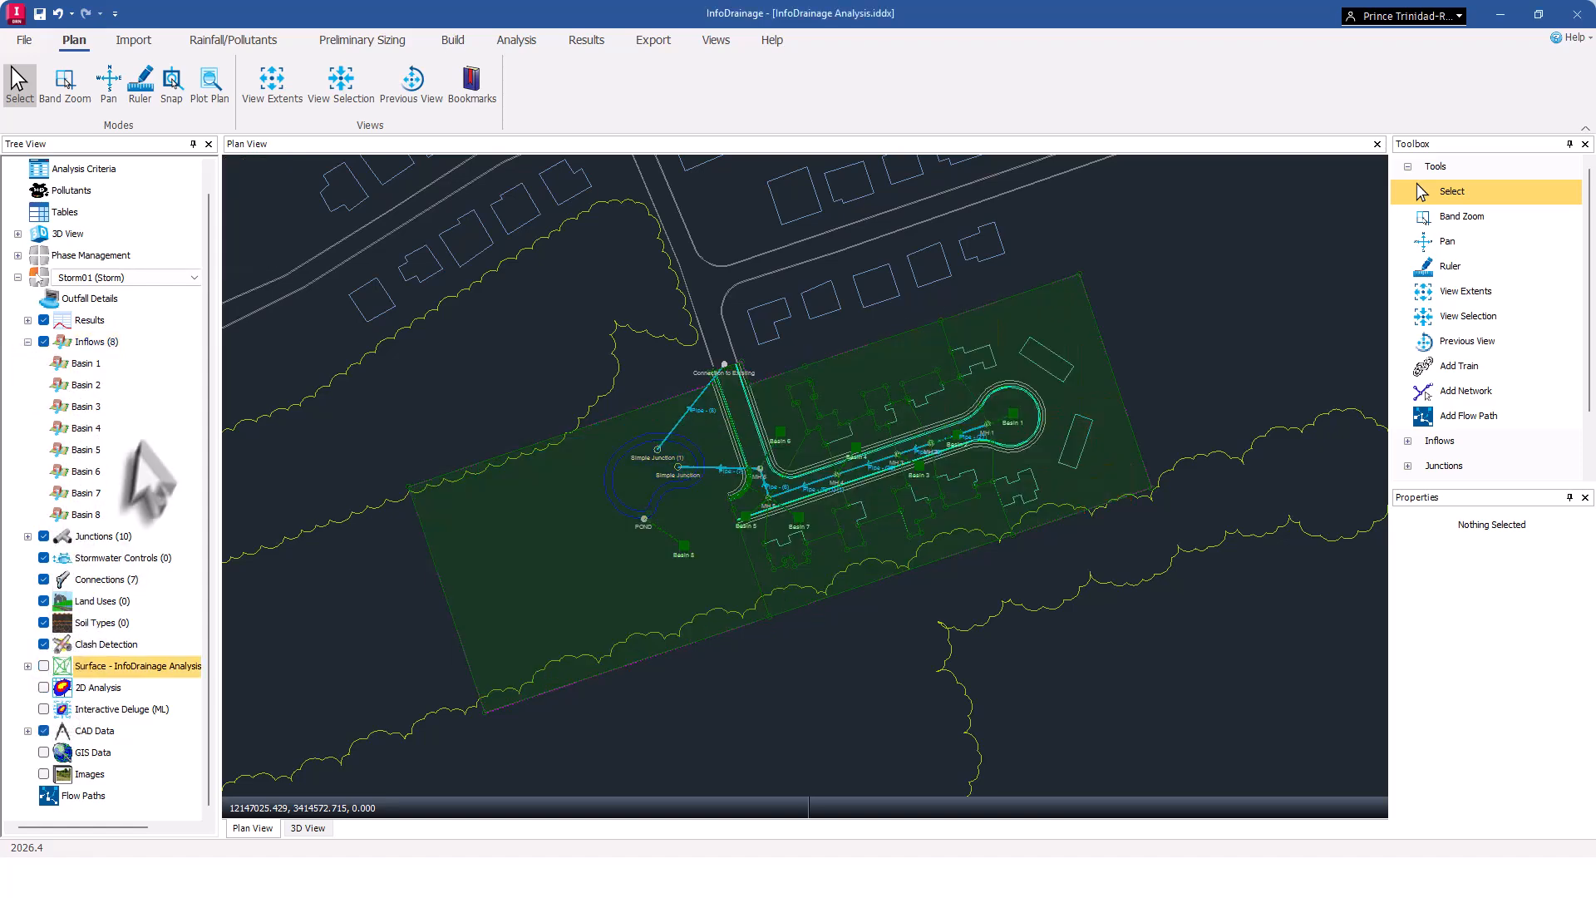
left_click(44, 342)
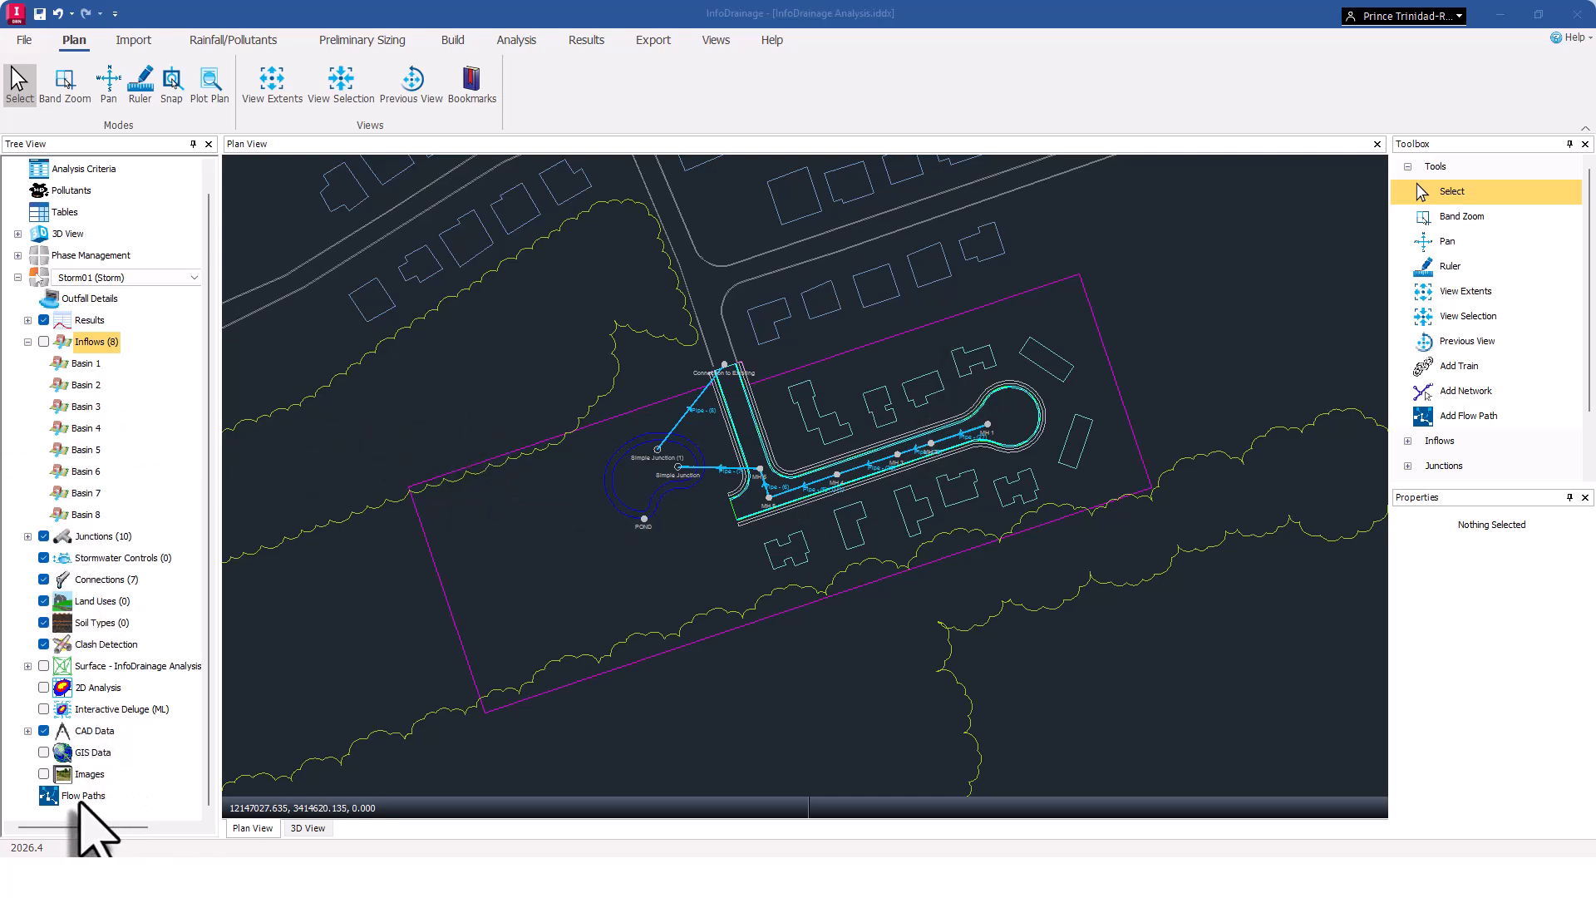
left_click(84, 796)
right_click(88, 798)
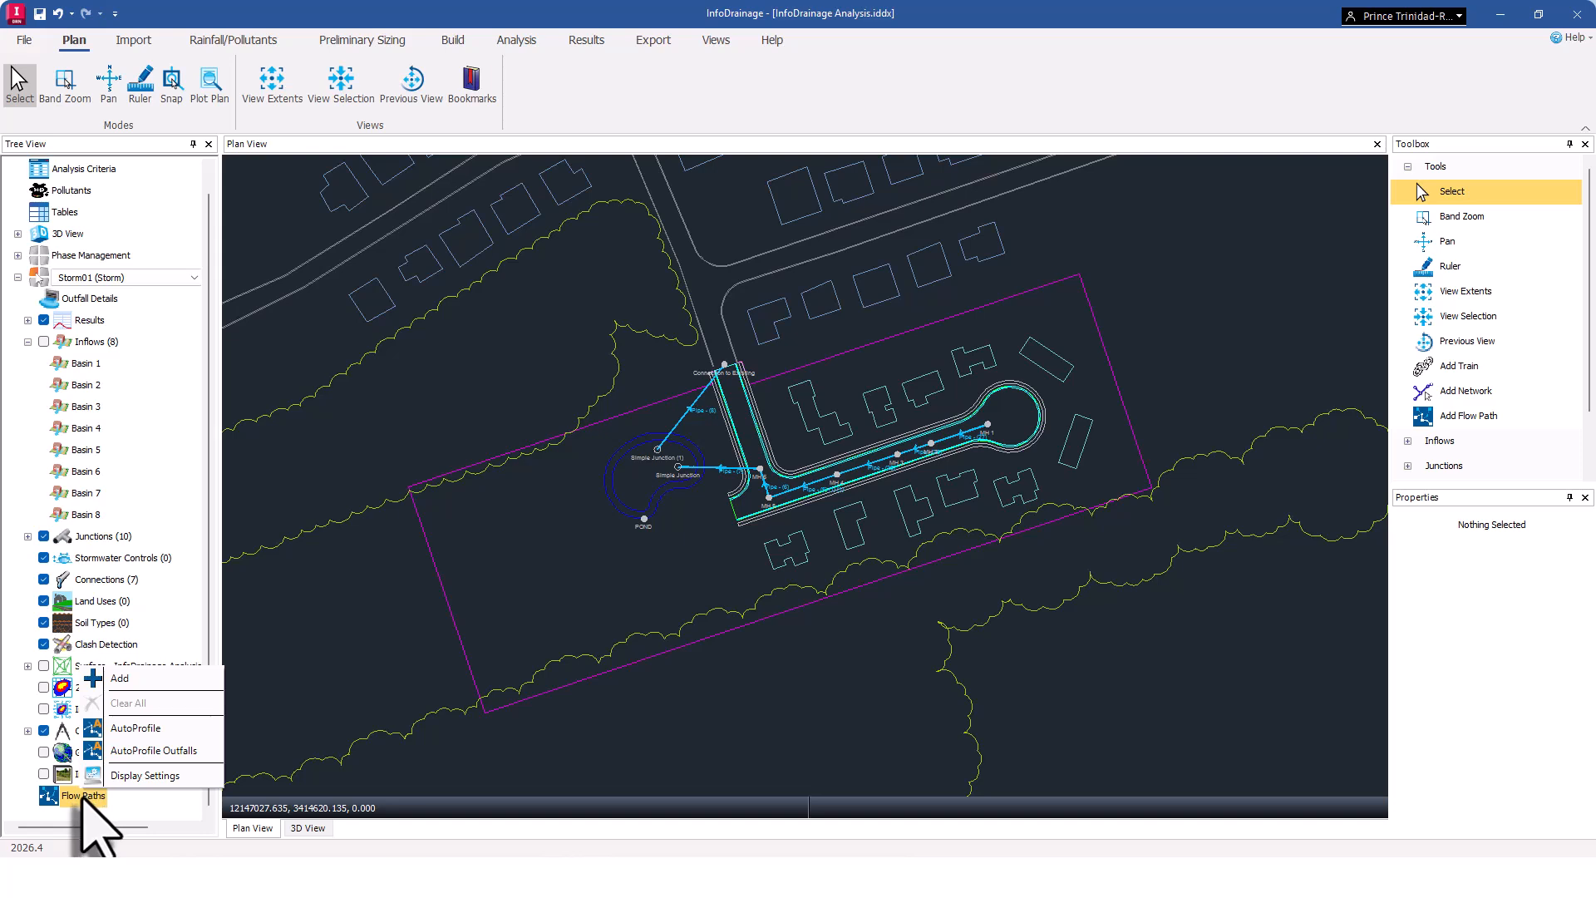
left_click(125, 679)
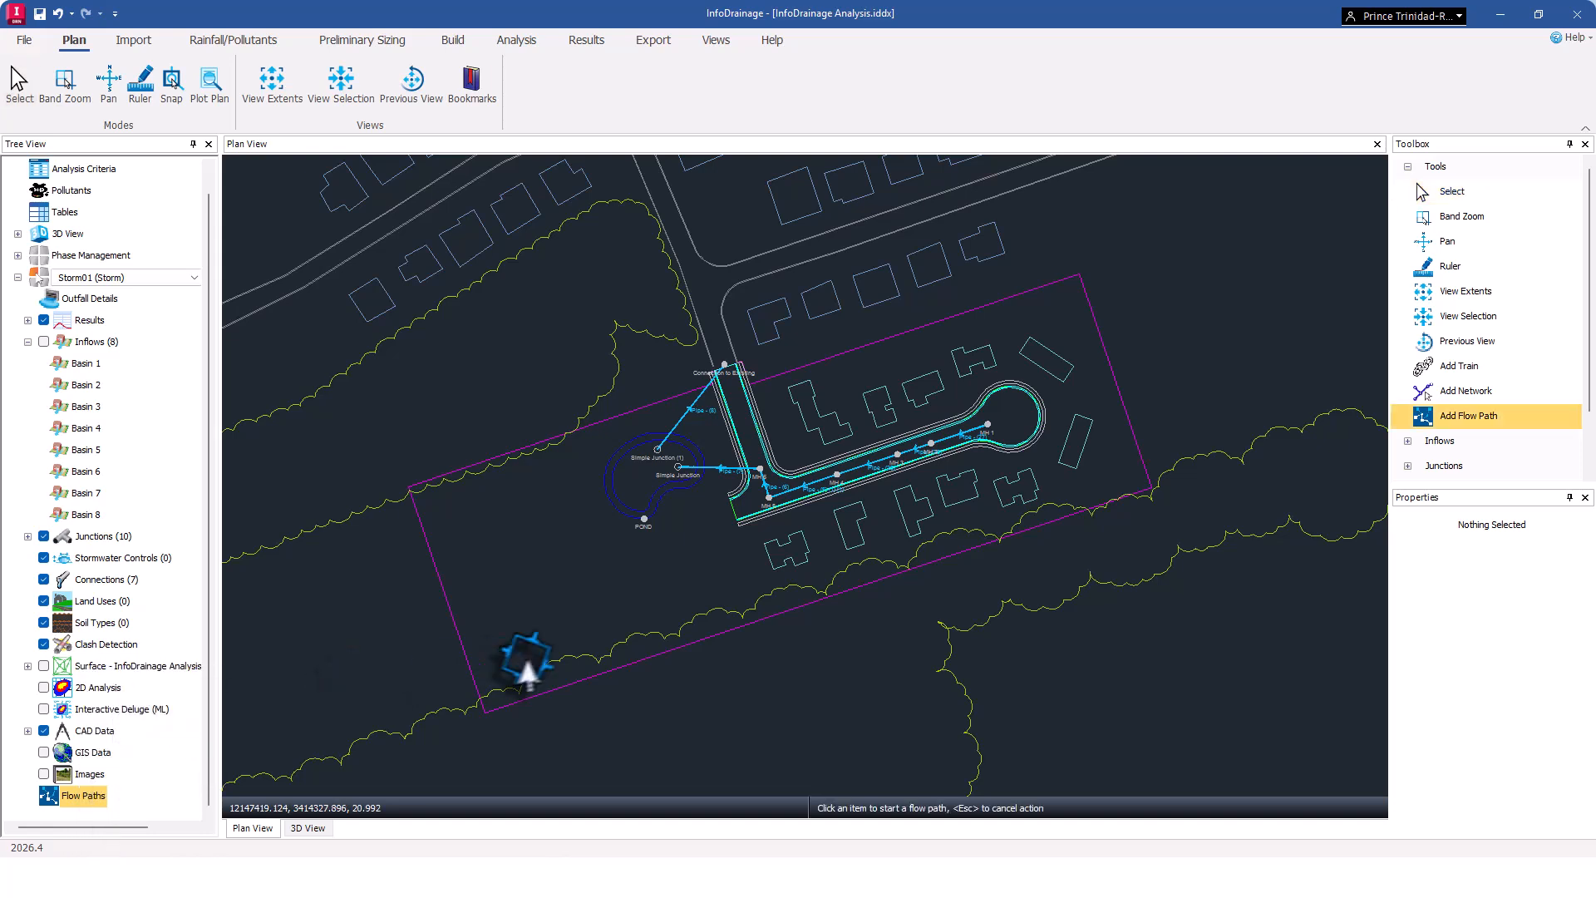
left_click(986, 421)
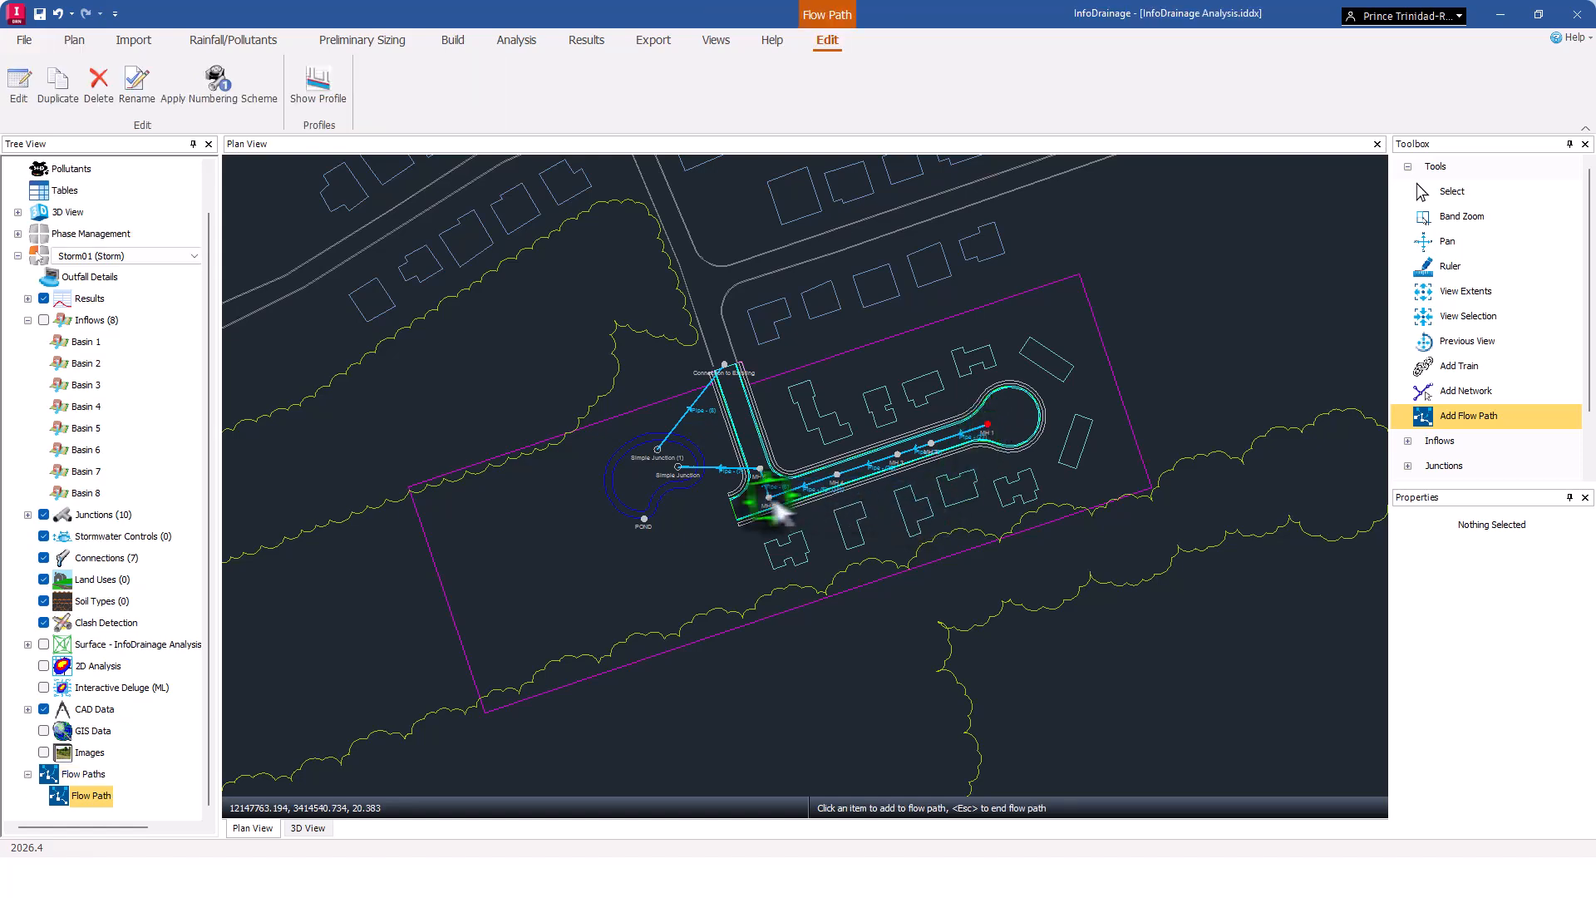
left_click(676, 463)
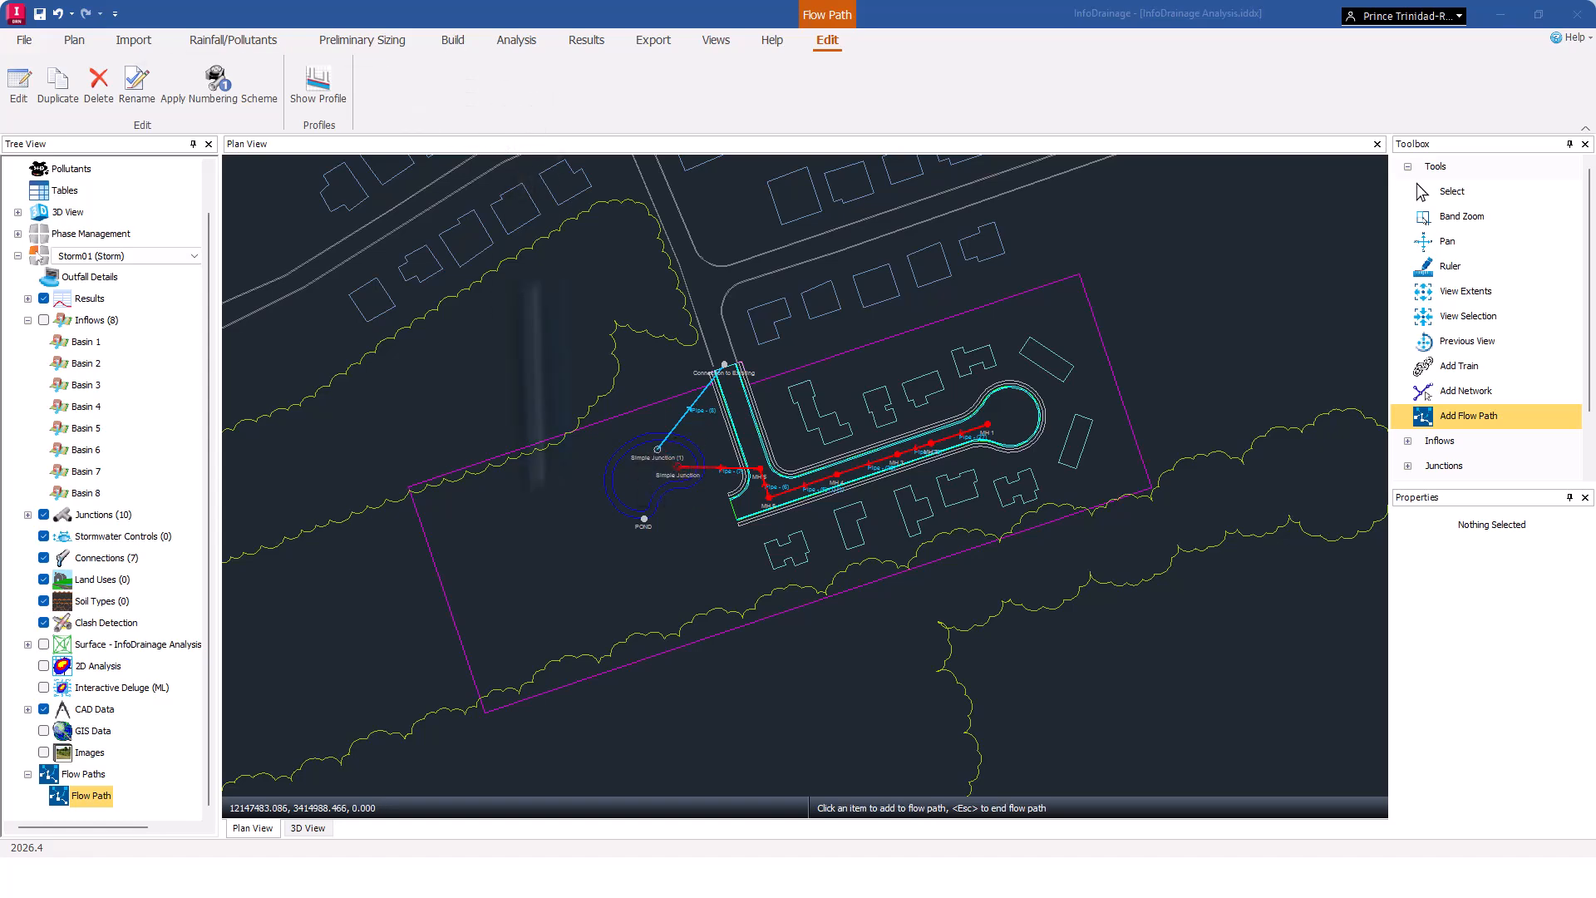
Open the new flow path's profile to check it, then close it.
right_click(90, 798)
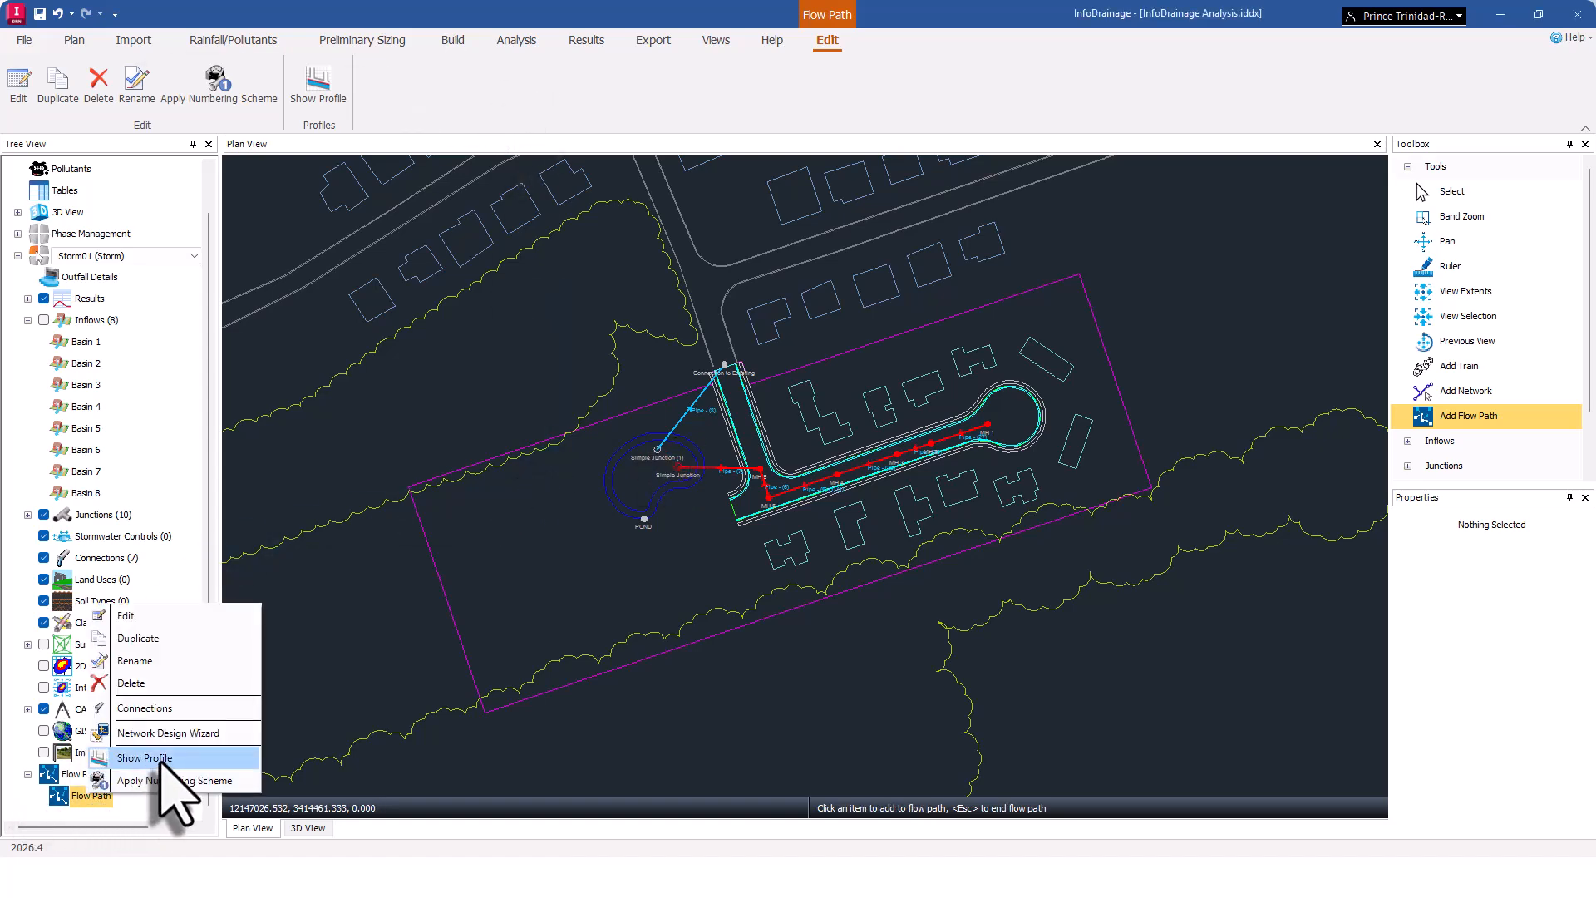
left_click(162, 758)
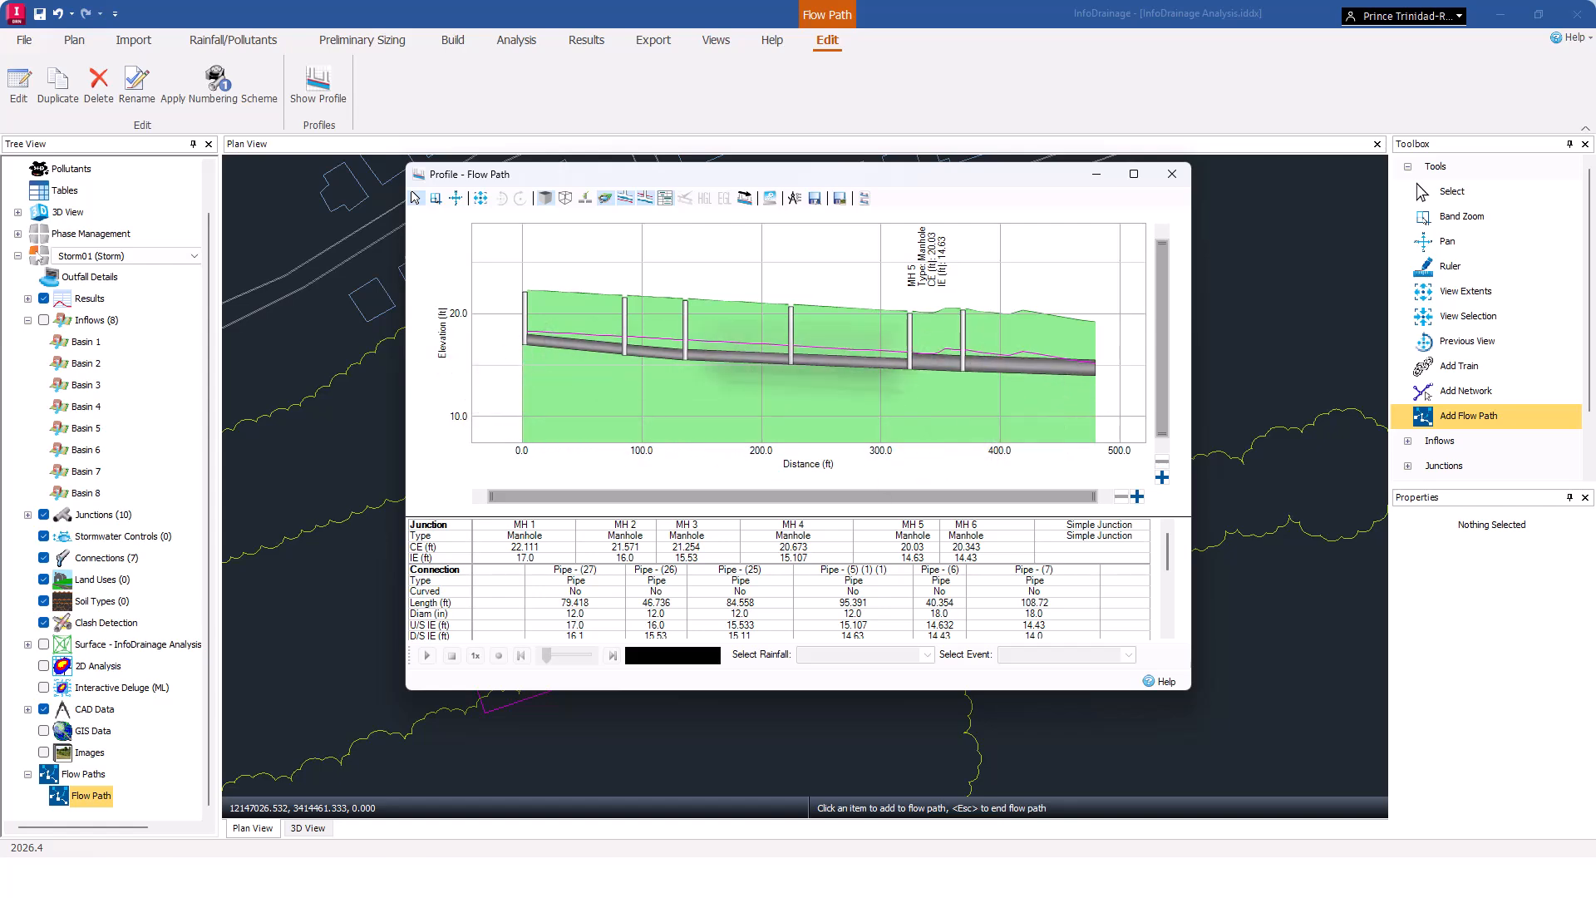
left_click(1172, 174)
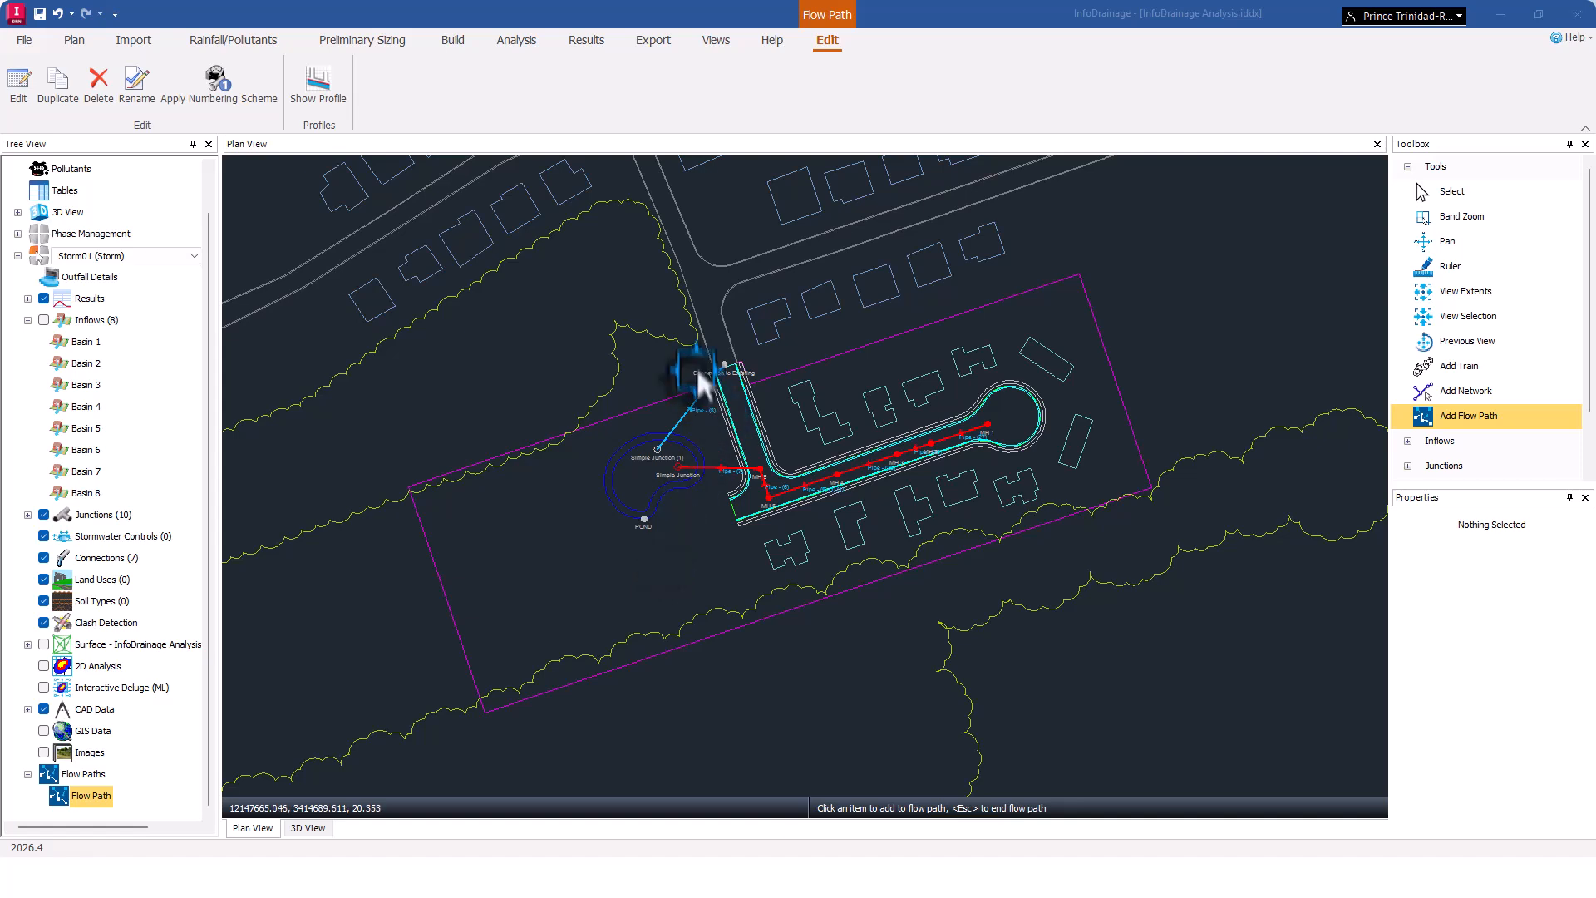
Start the Network Design Wizard and choose the Flow Path to design.
left_click(385, 41)
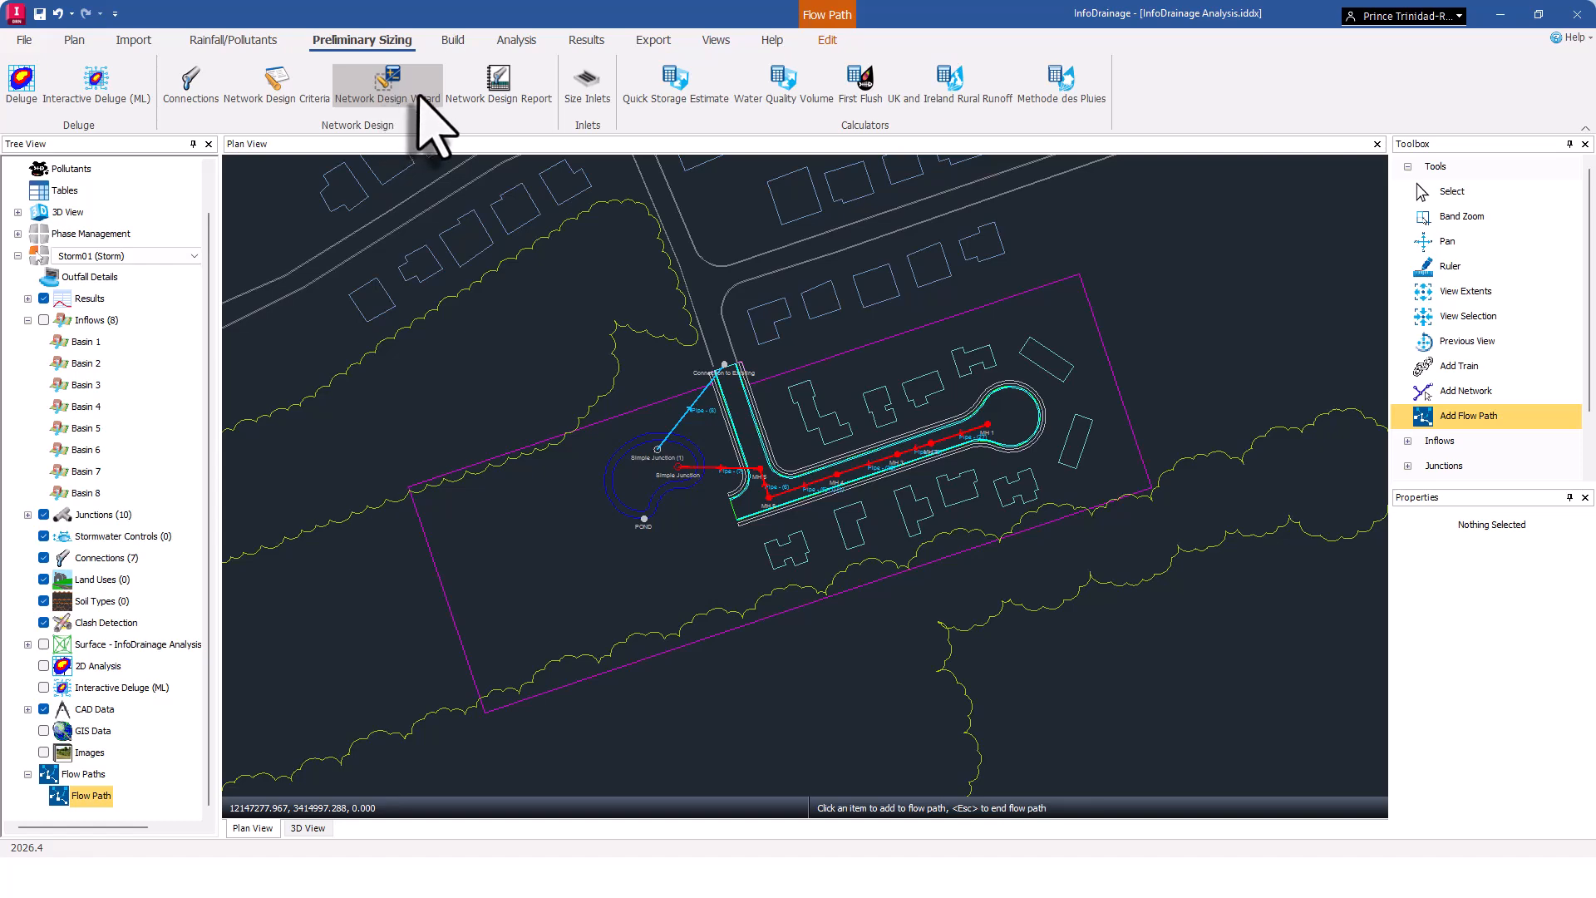
left_click(417, 93)
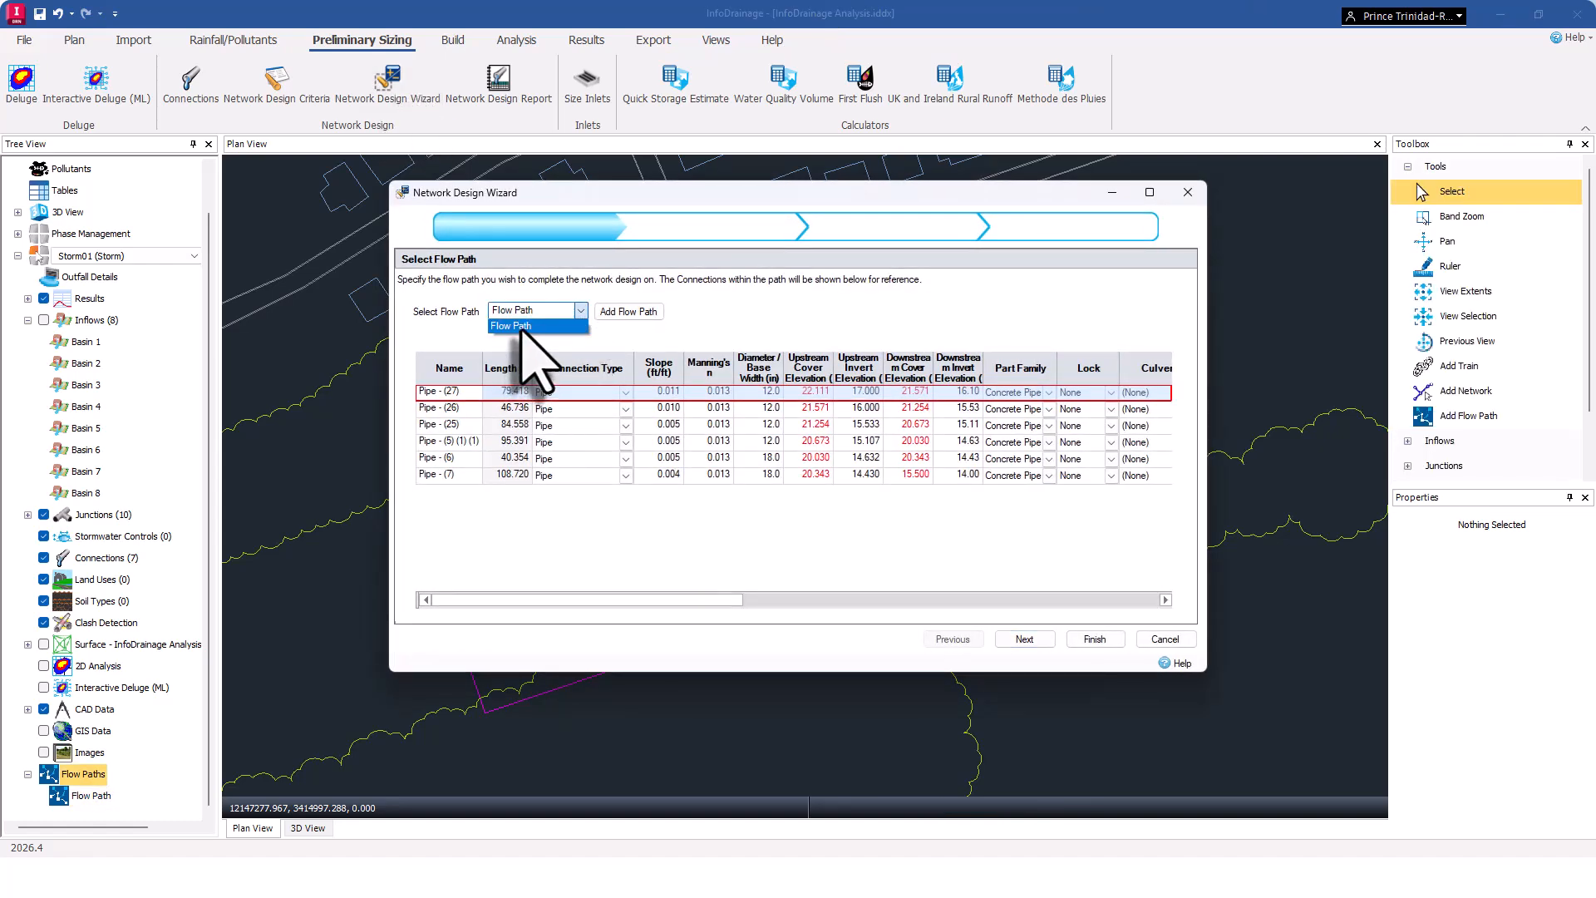
left_click(520, 326)
left_click(1024, 638)
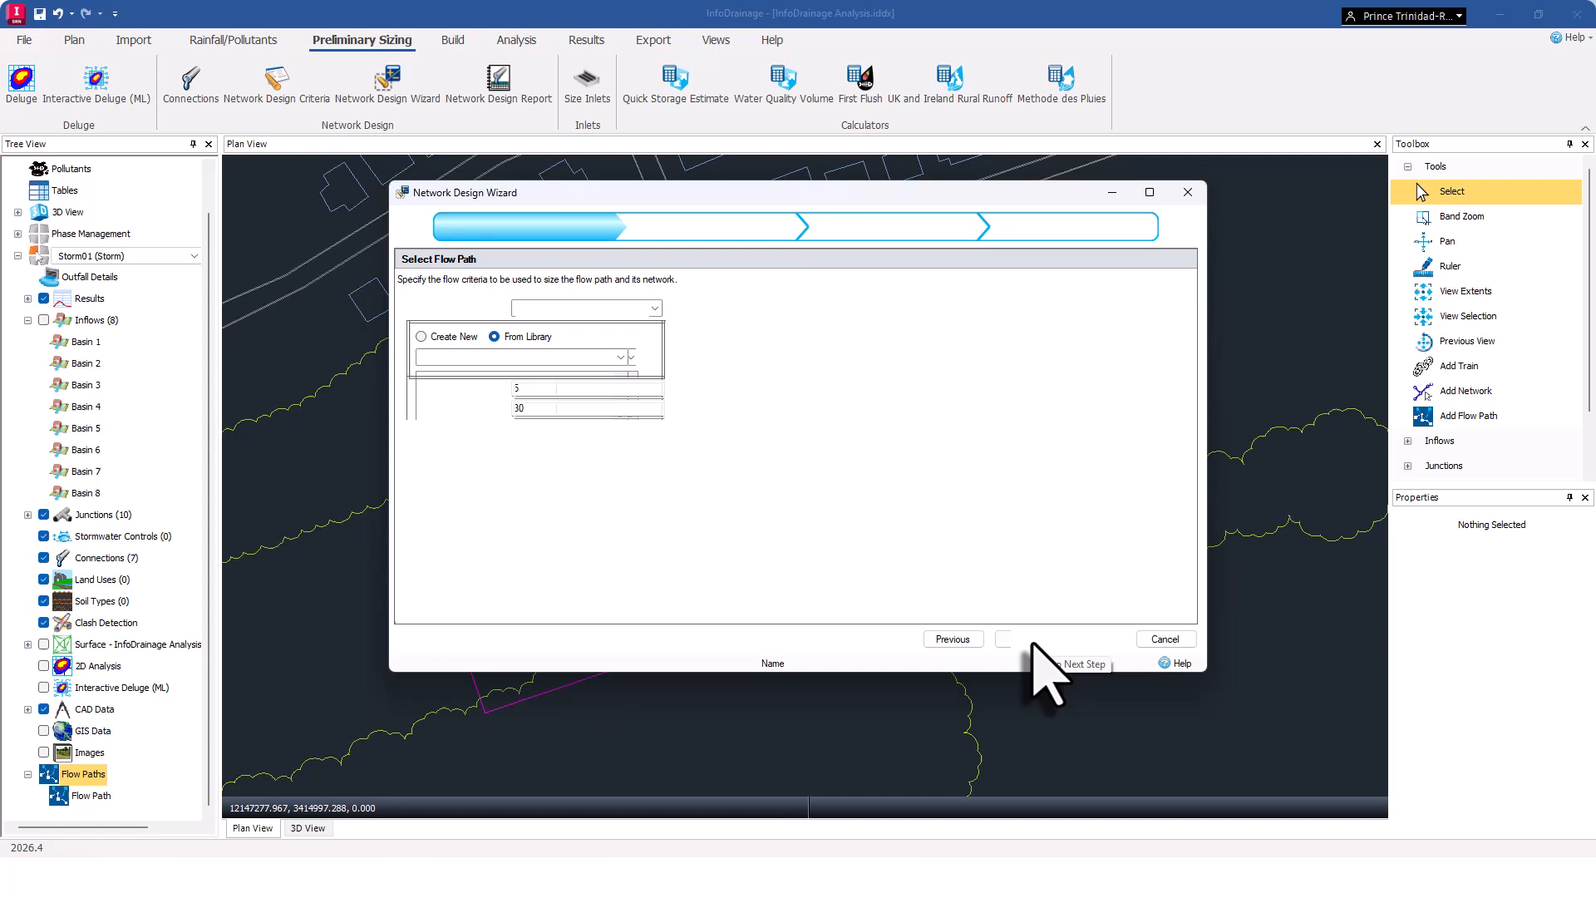
Set the flow criteria to Rational Method using the Virginia Storms library rainfall with a 10-years return period.
left_click(611, 326)
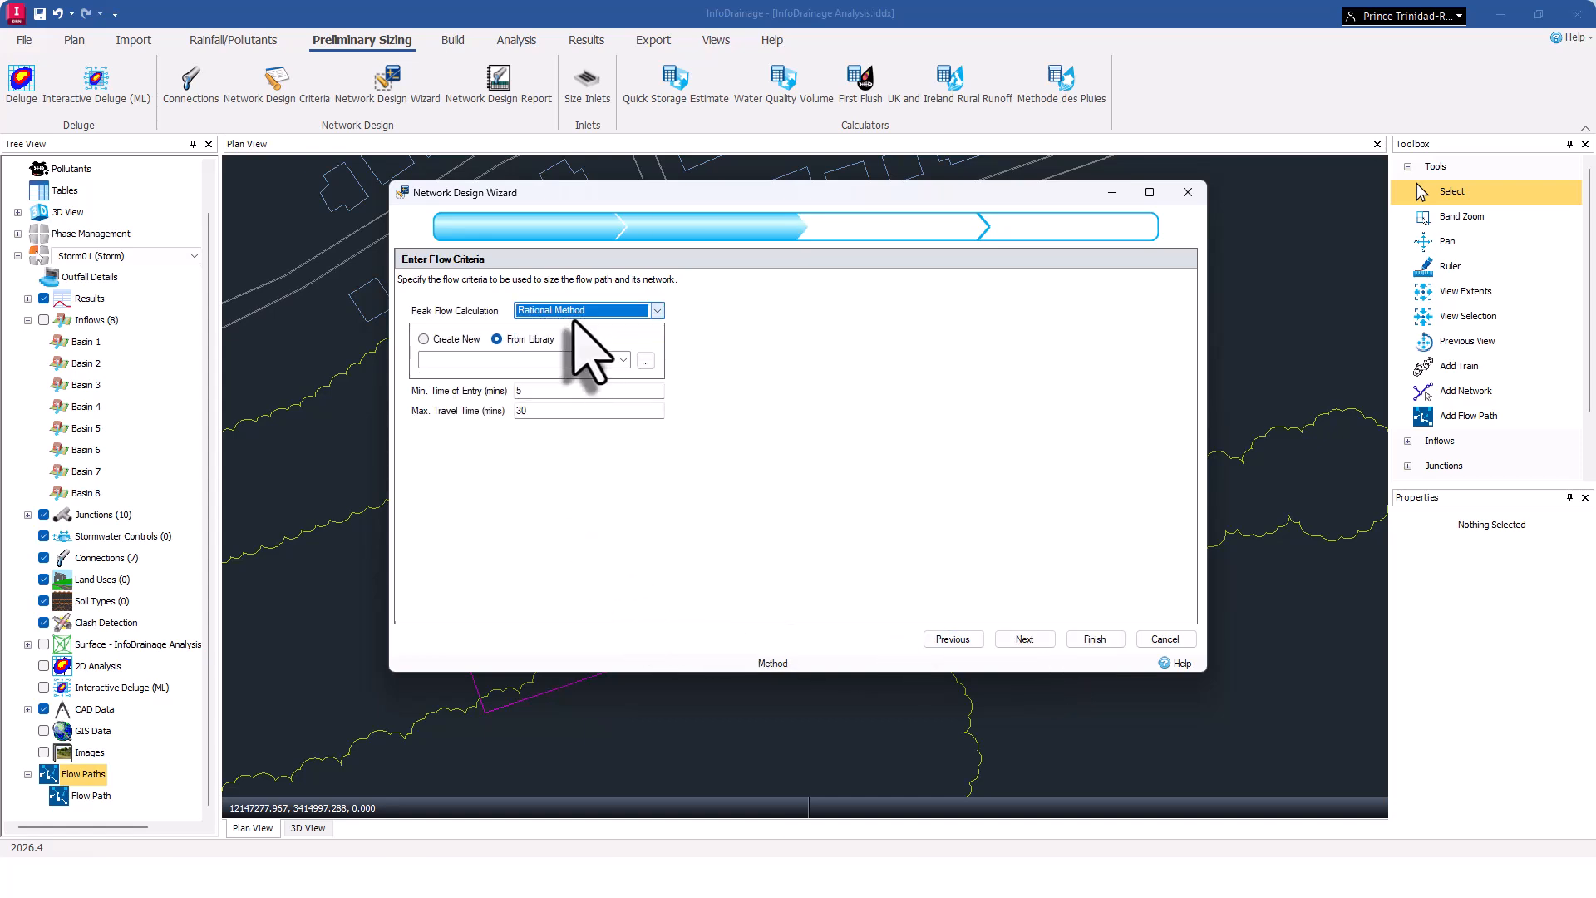
left_click(497, 339)
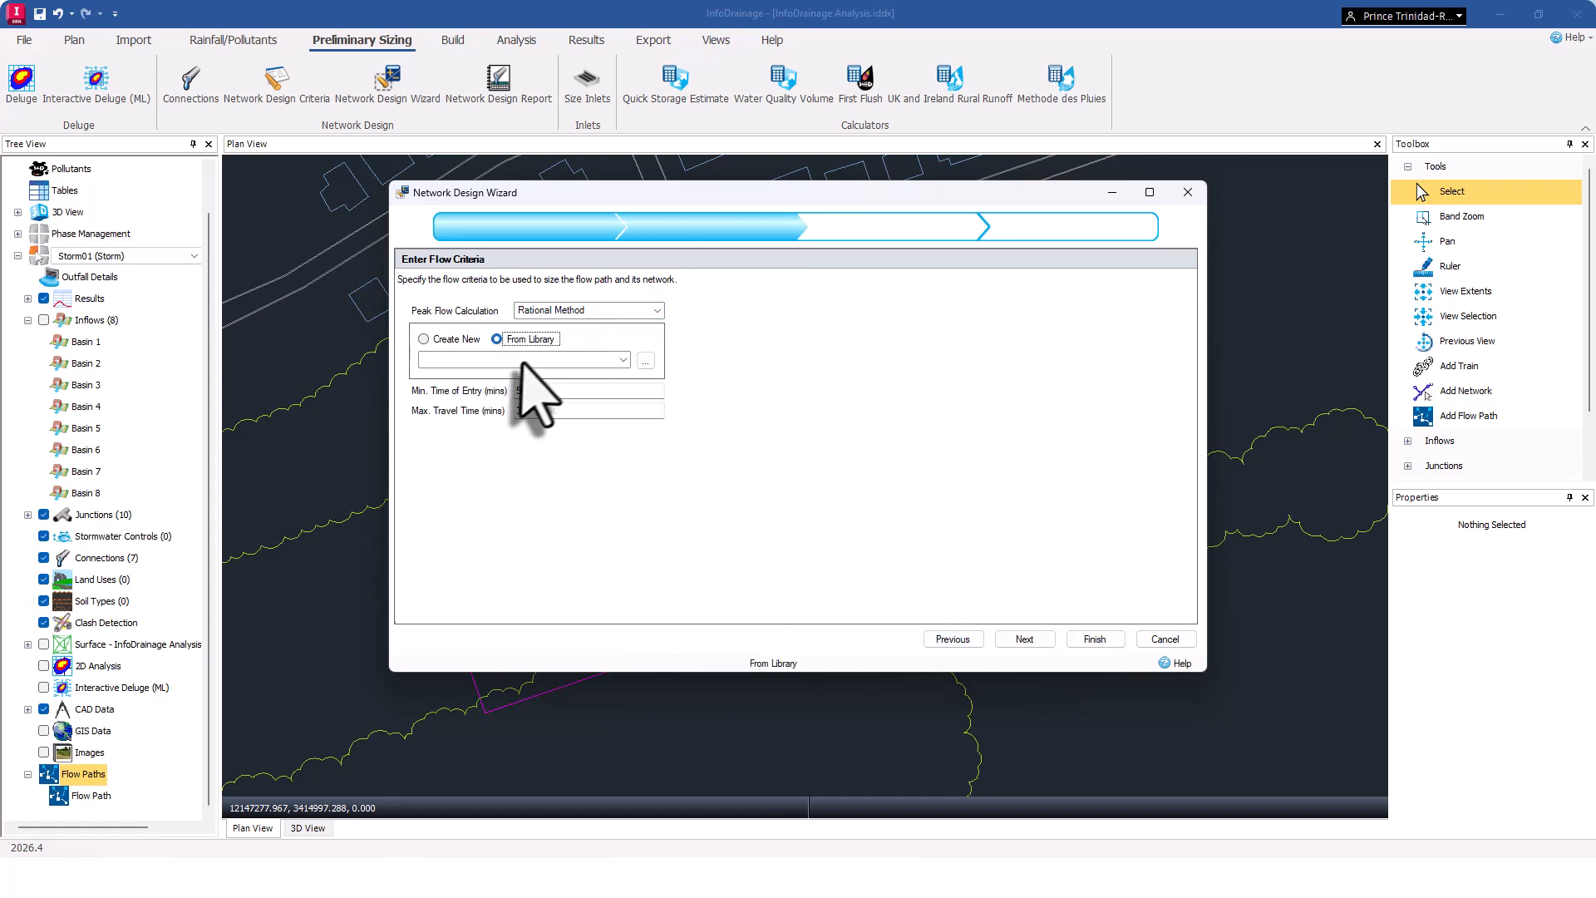
left_click(623, 360)
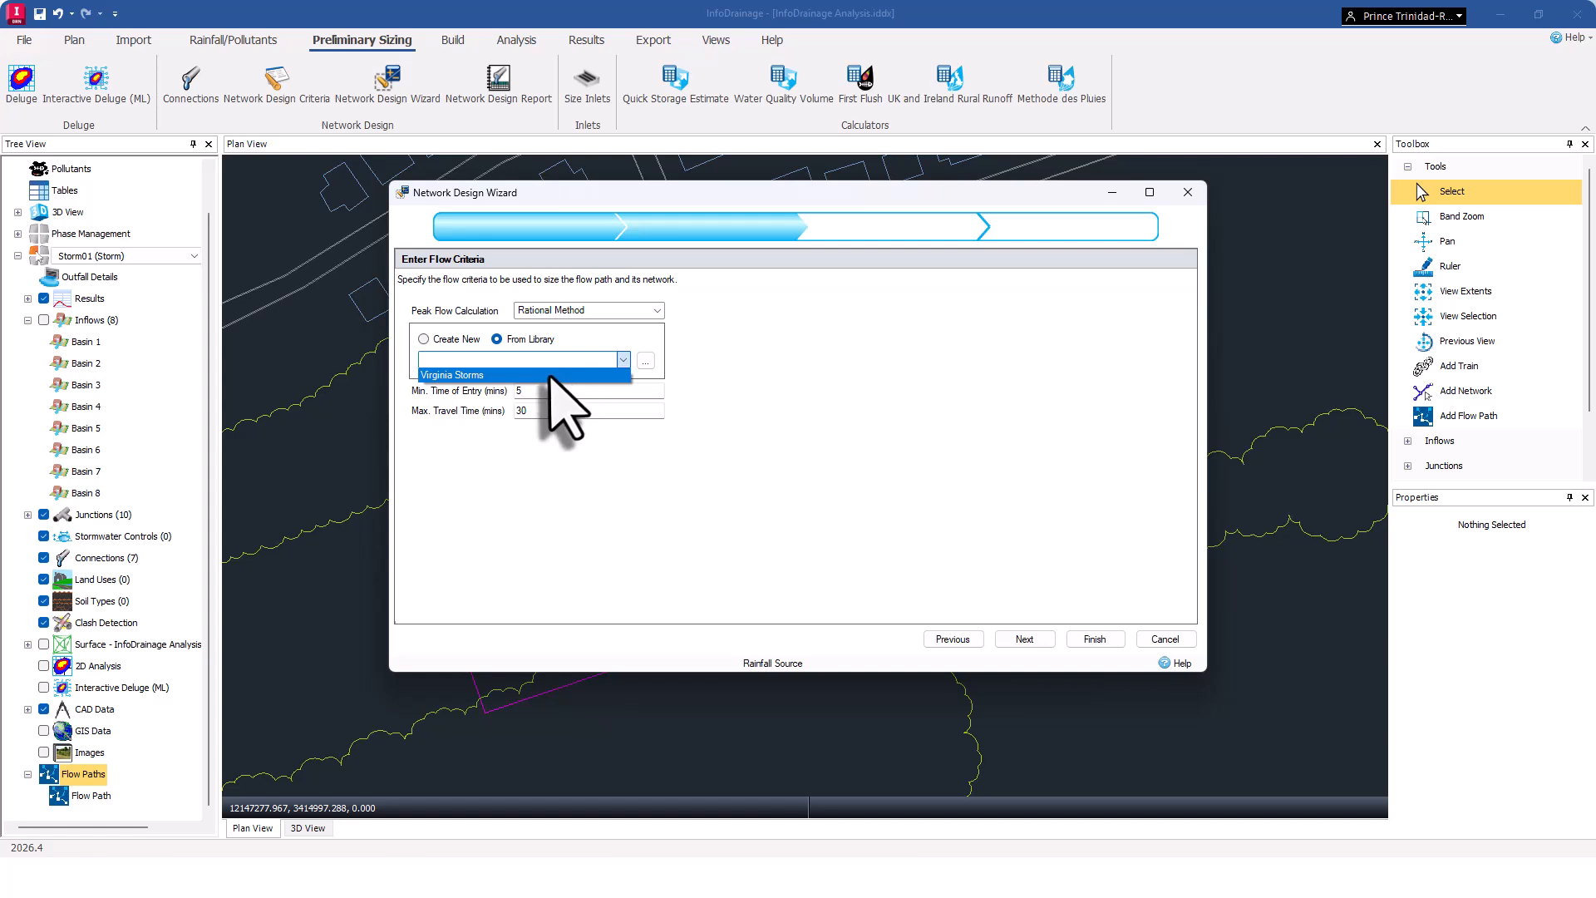
left_click(499, 375)
left_click(654, 425)
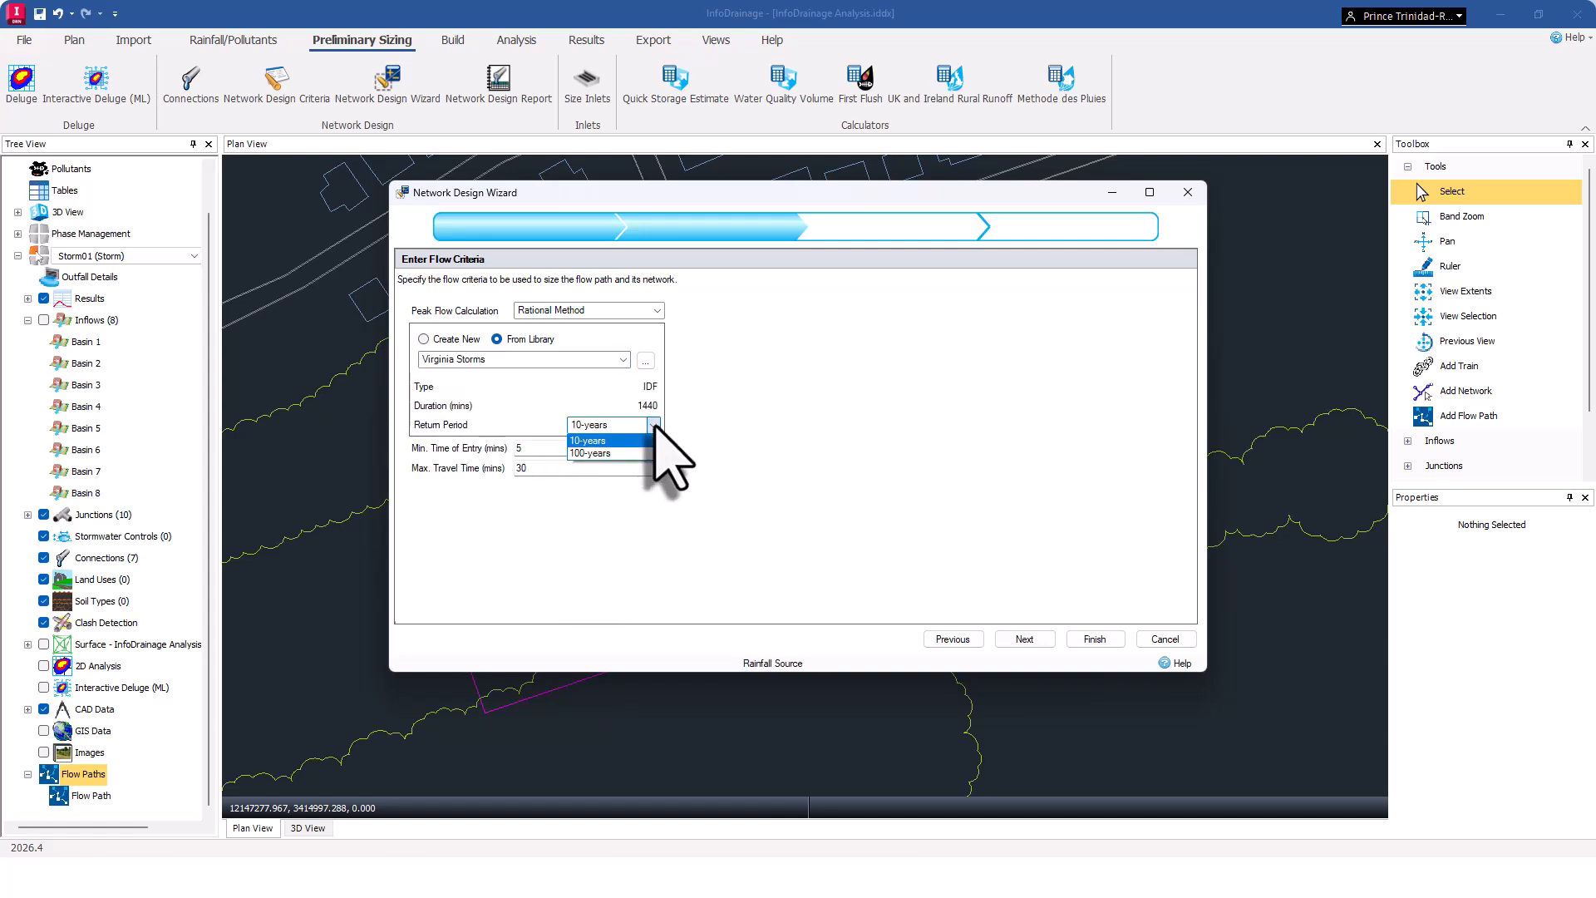
left_click(628, 441)
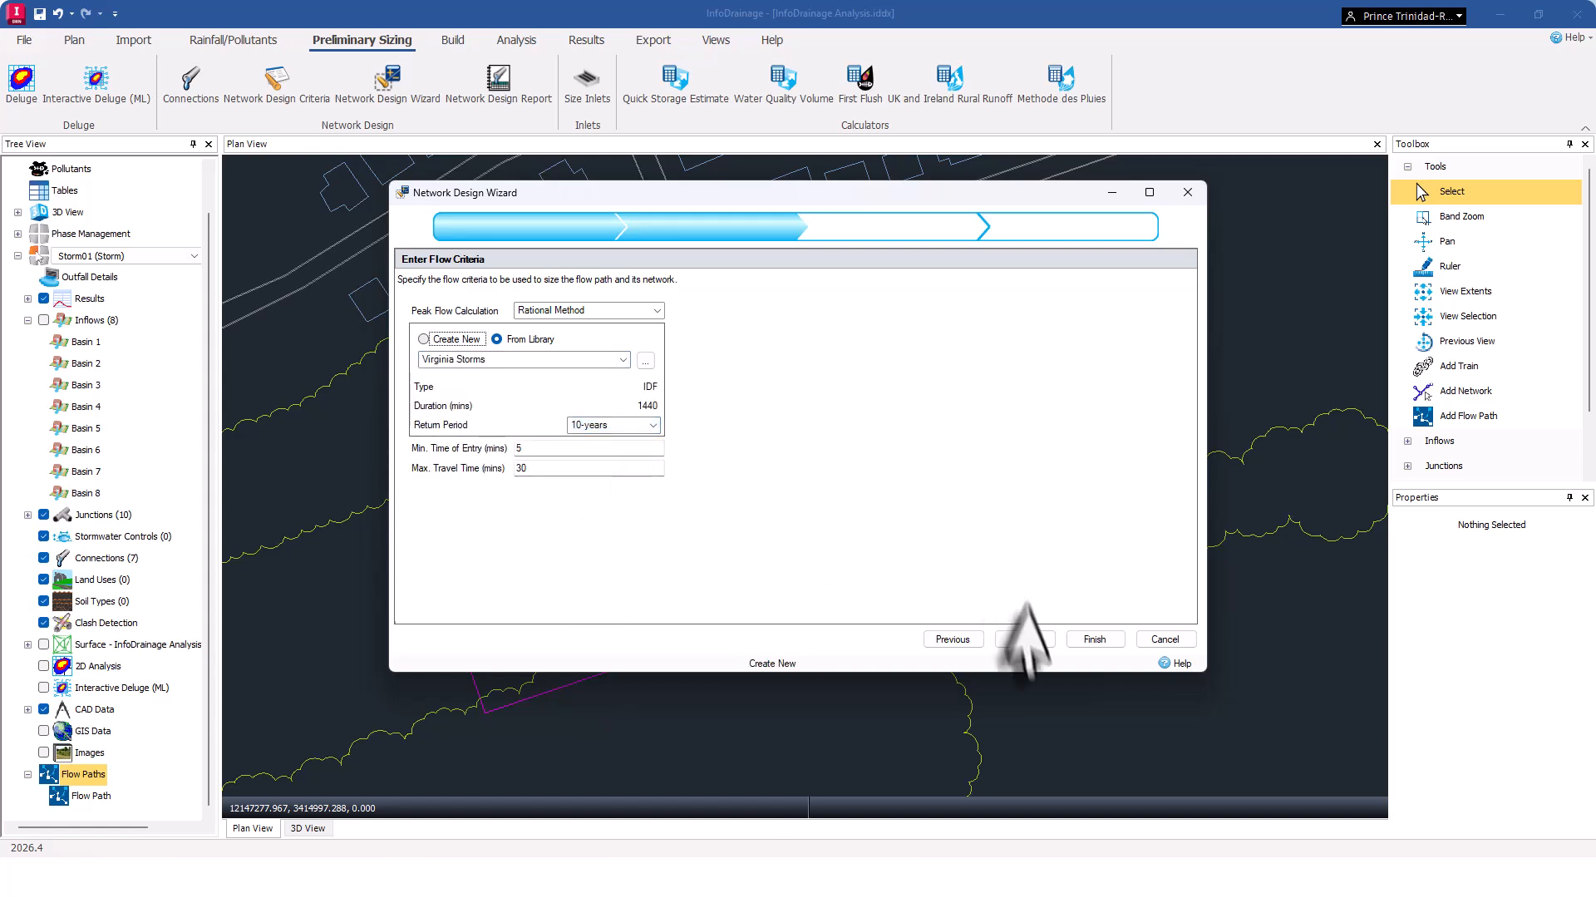
left_click(1031, 657)
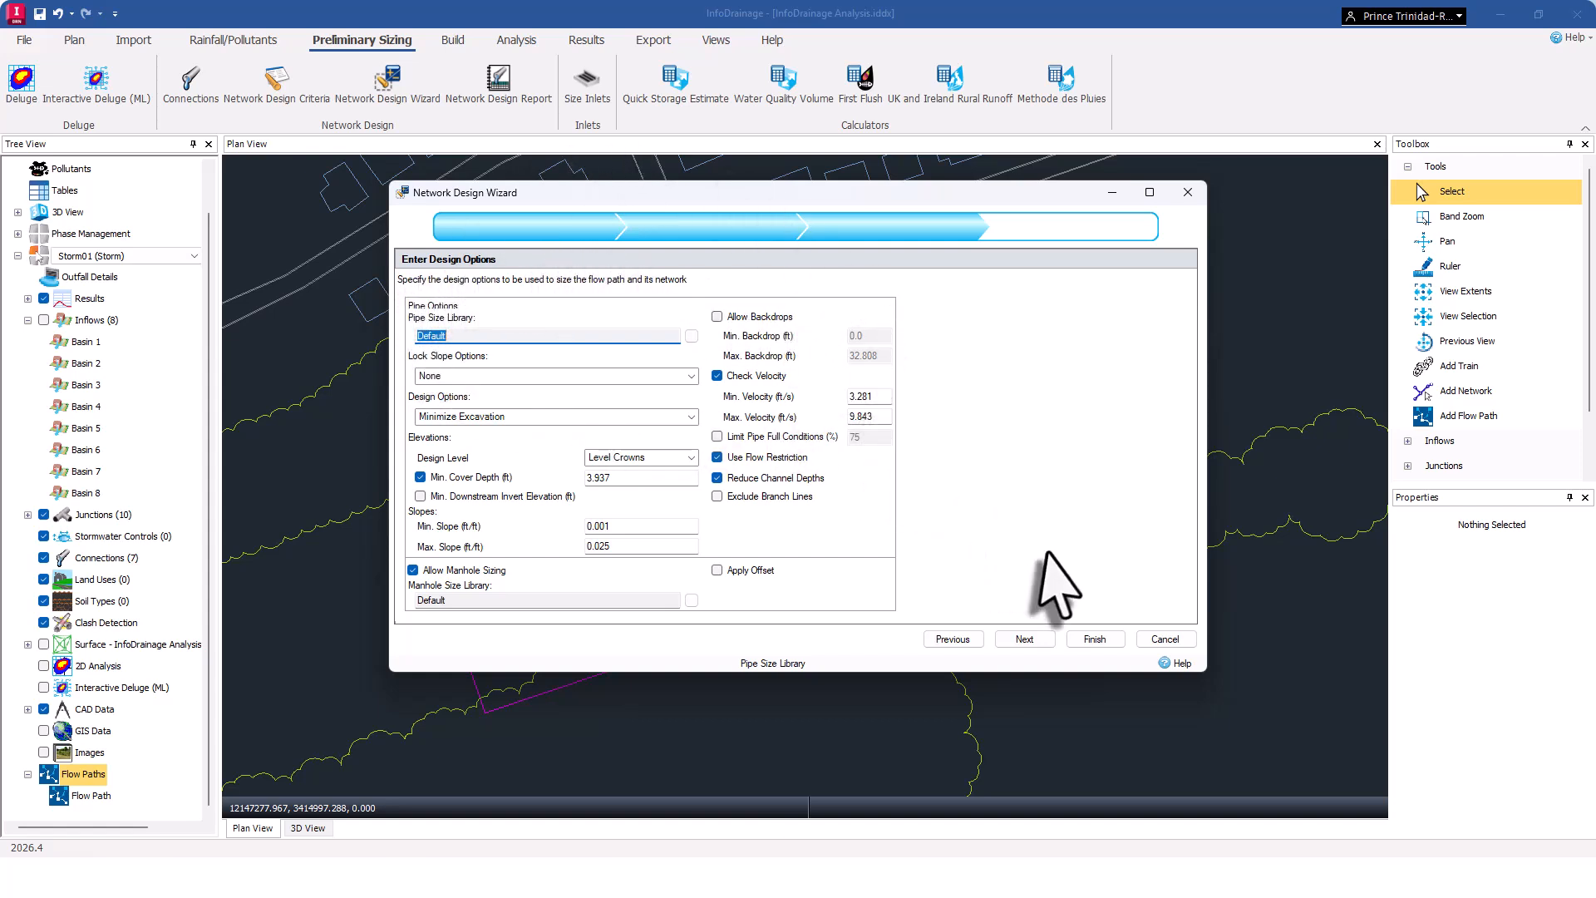
Keep the default design options, review the pipe and manhole changes, finish the network design and close the report.
left_click(1027, 647)
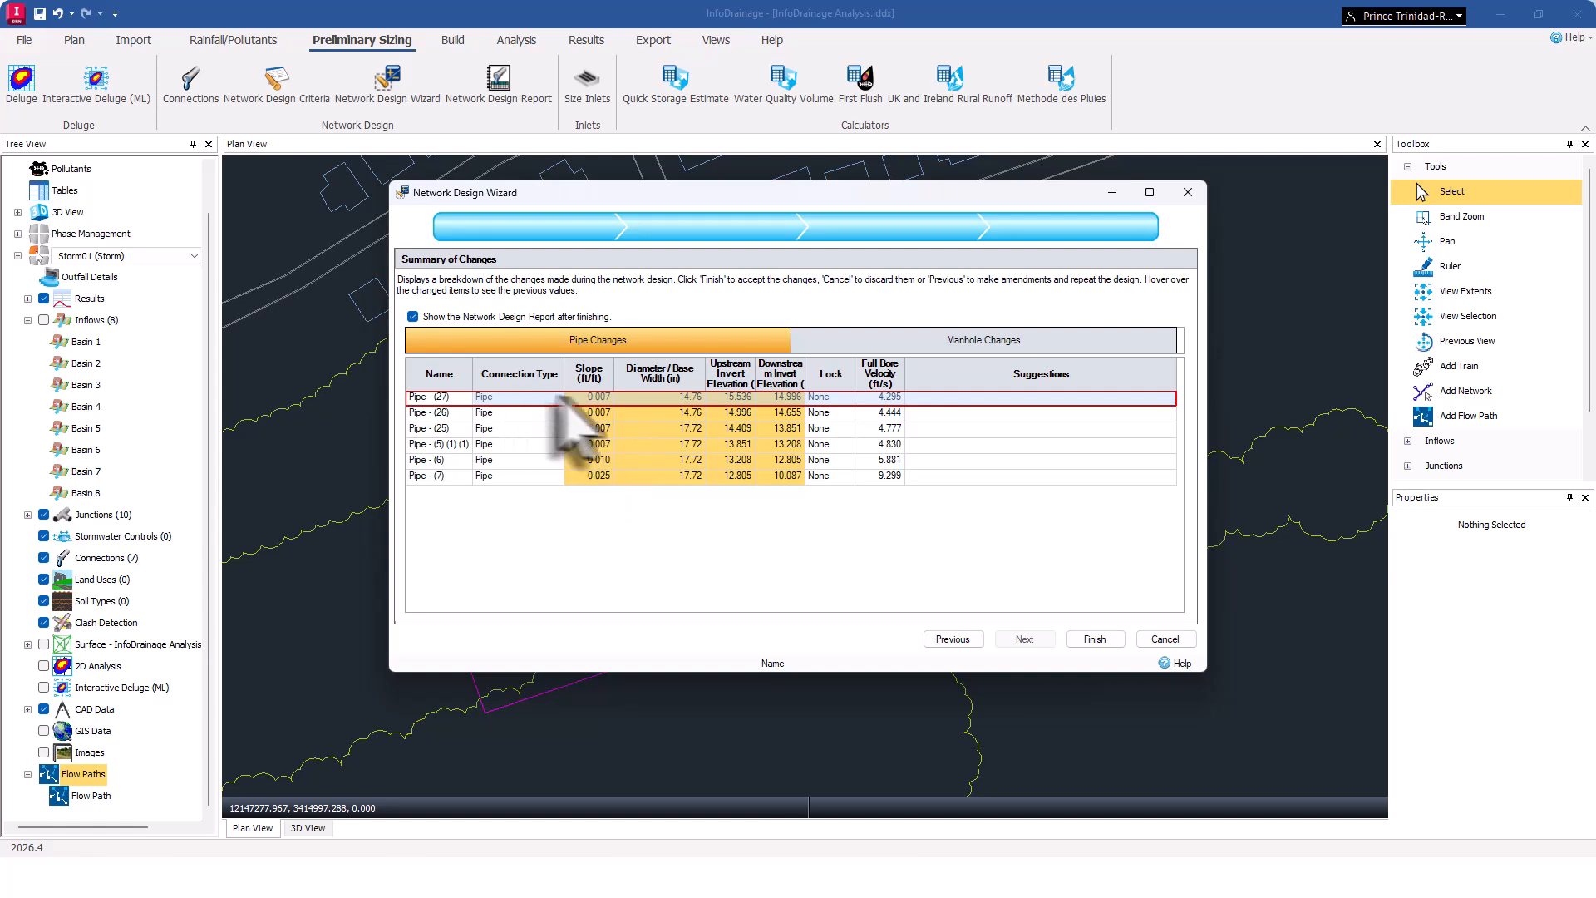
mouse_move(779, 453)
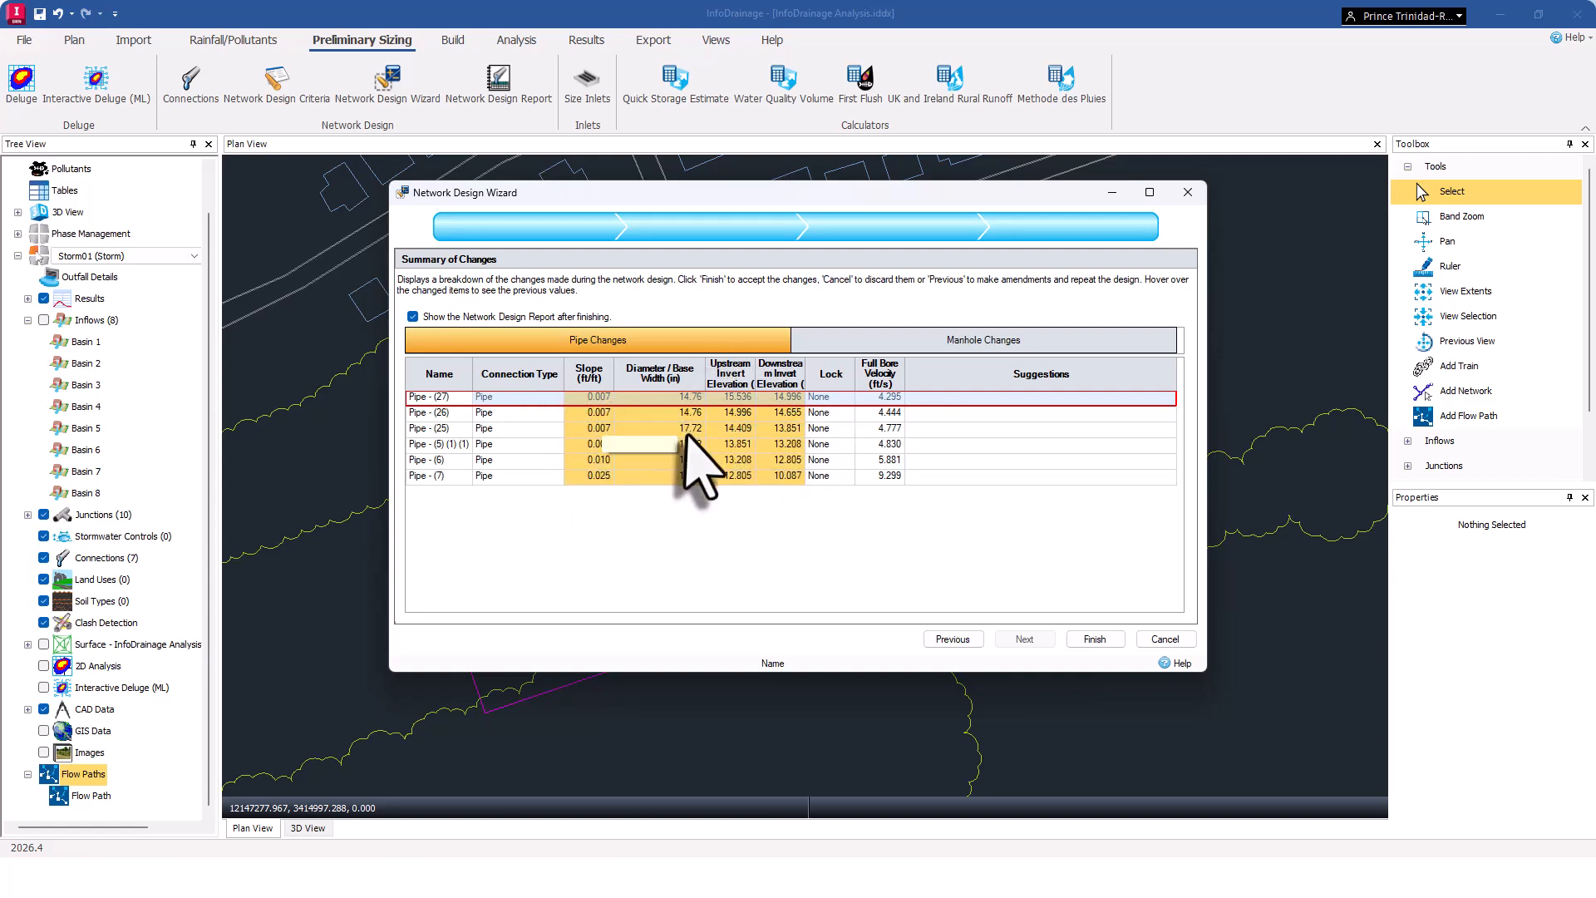
left_click(942, 342)
mouse_move(614, 434)
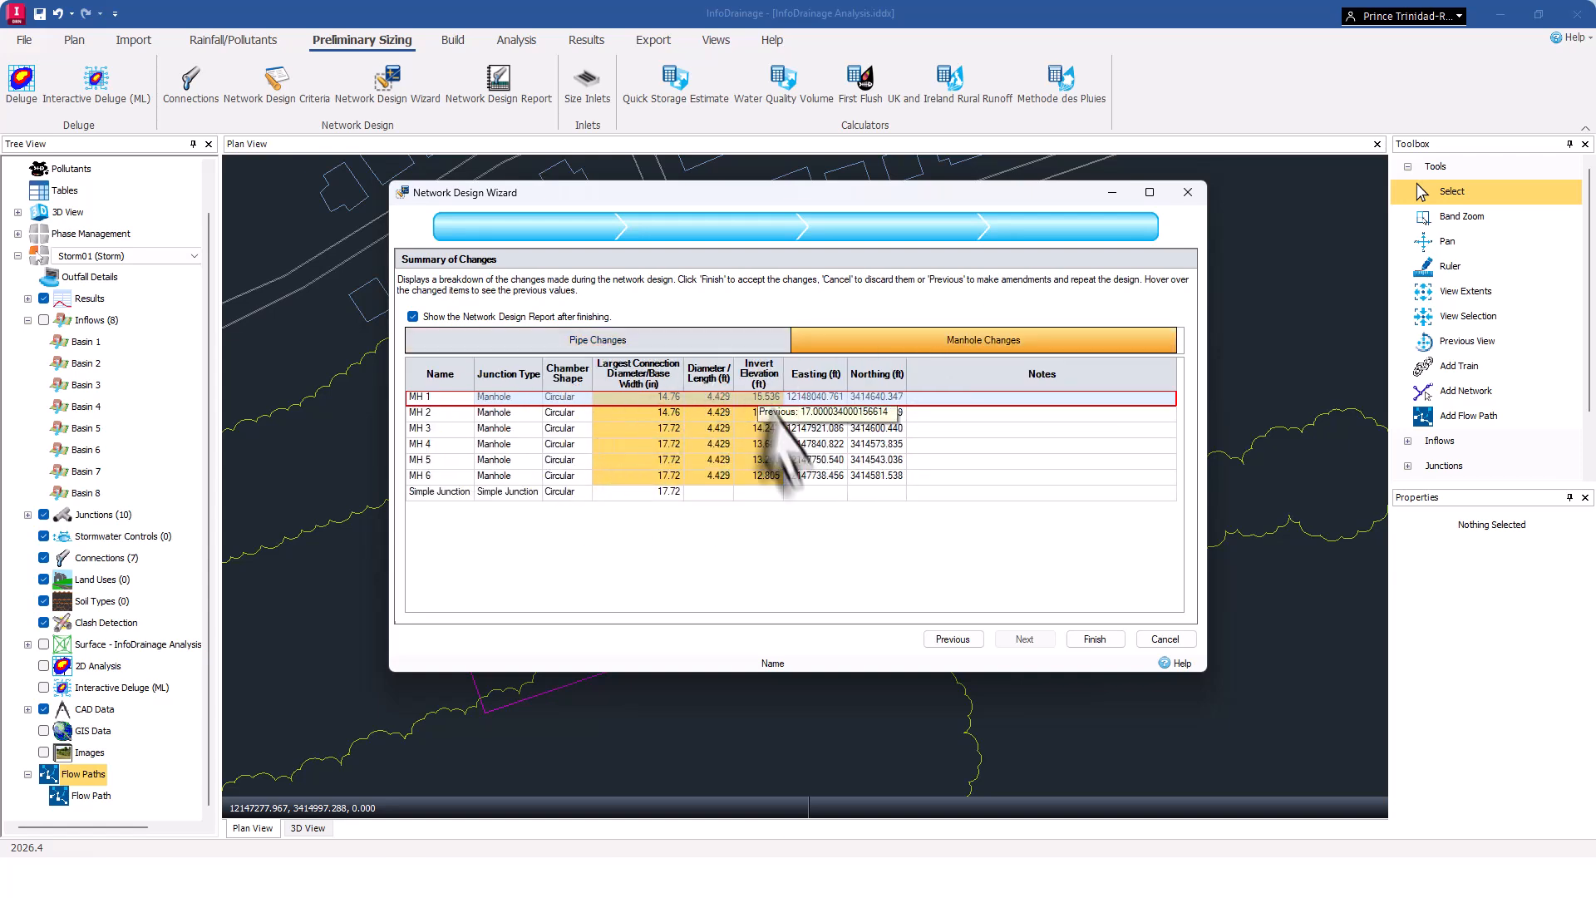
mouse_move(670, 426)
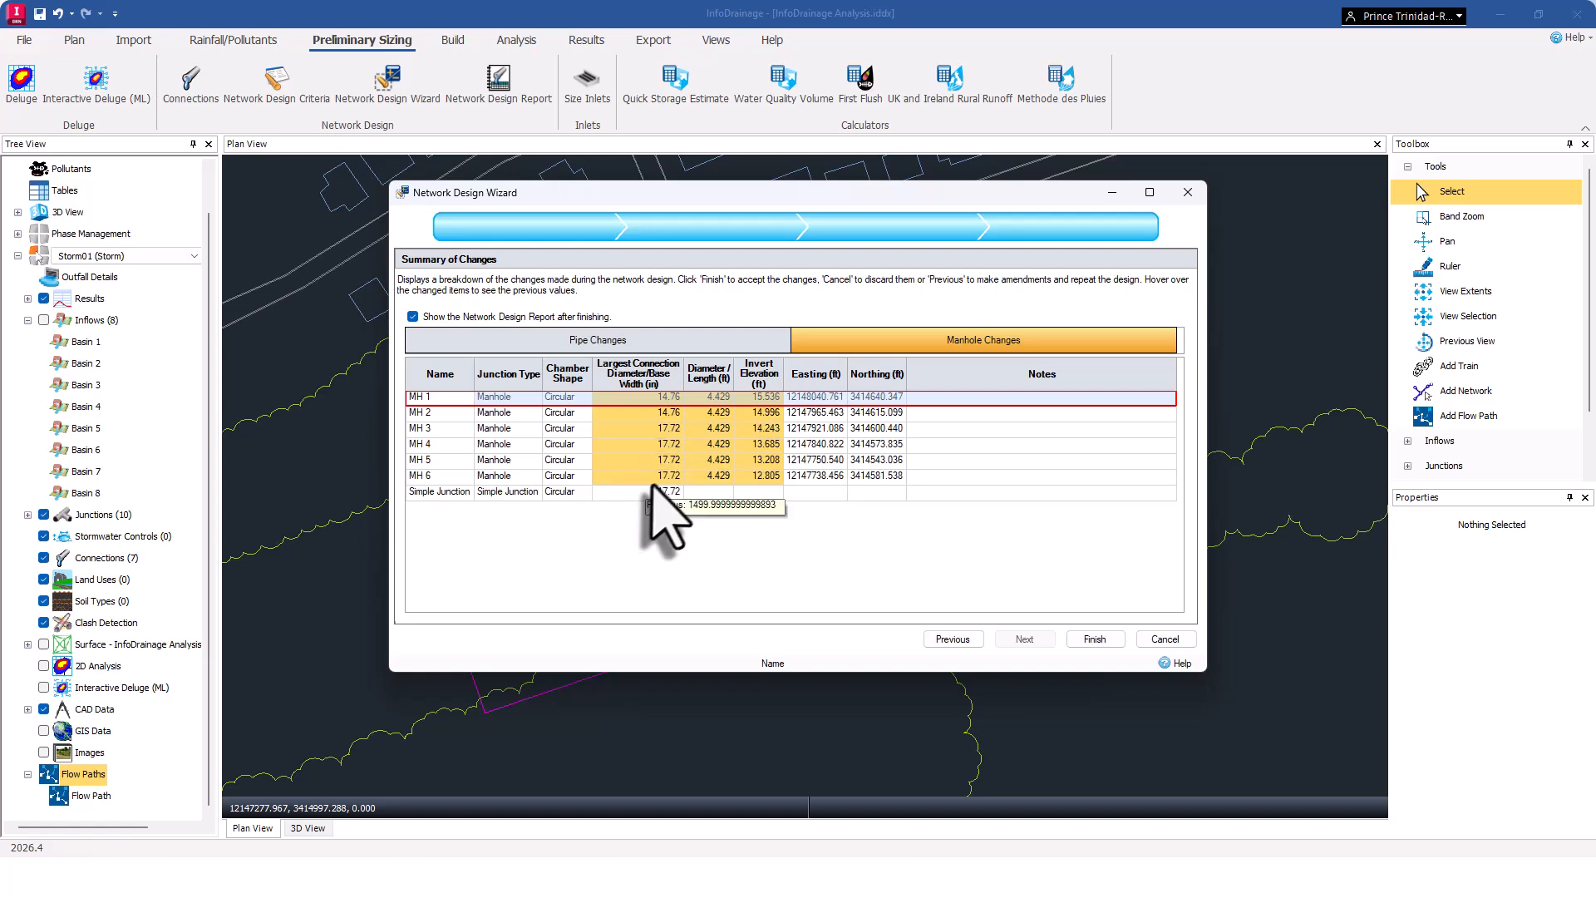
left_click(1095, 640)
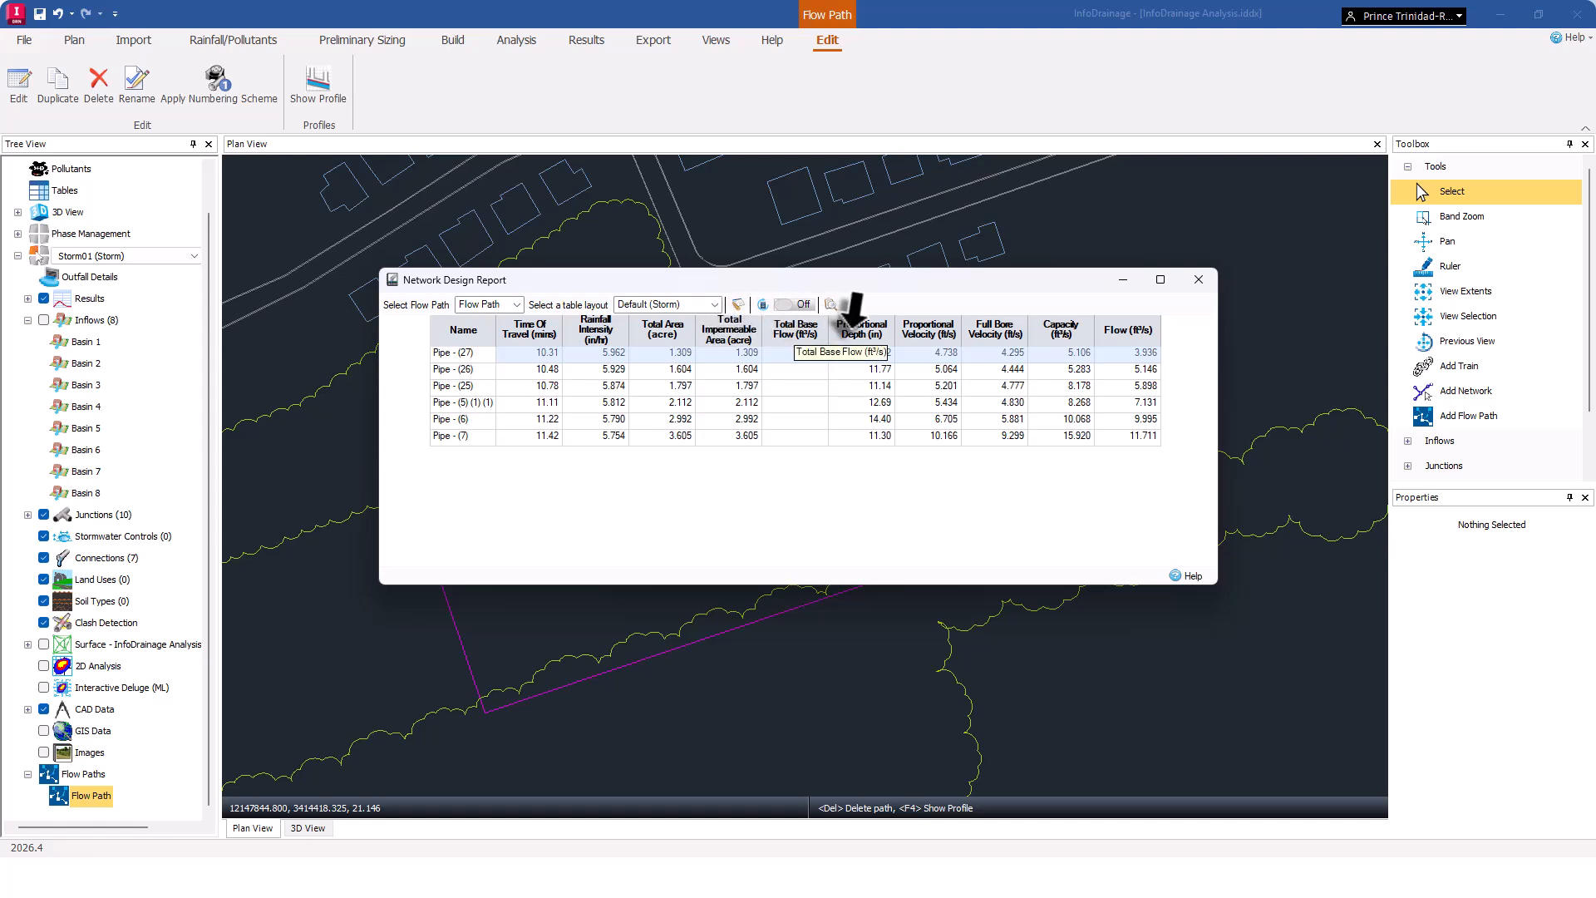
left_click(1198, 282)
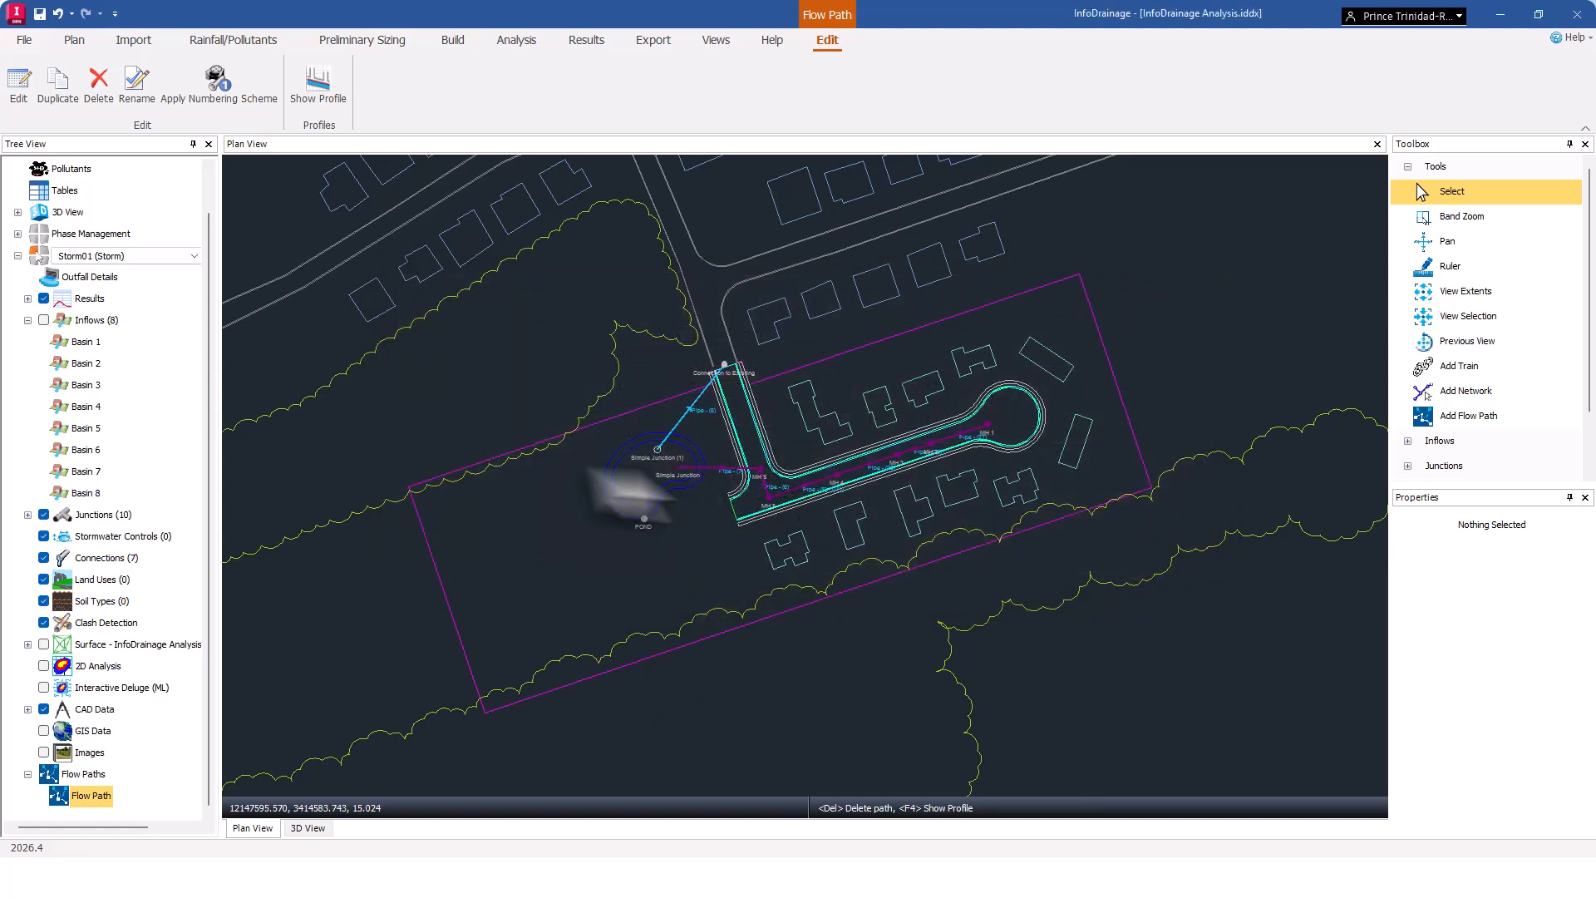
Show the designed flow path's profile again to review the resized pipes and manholes, then close it.
right_click(87, 798)
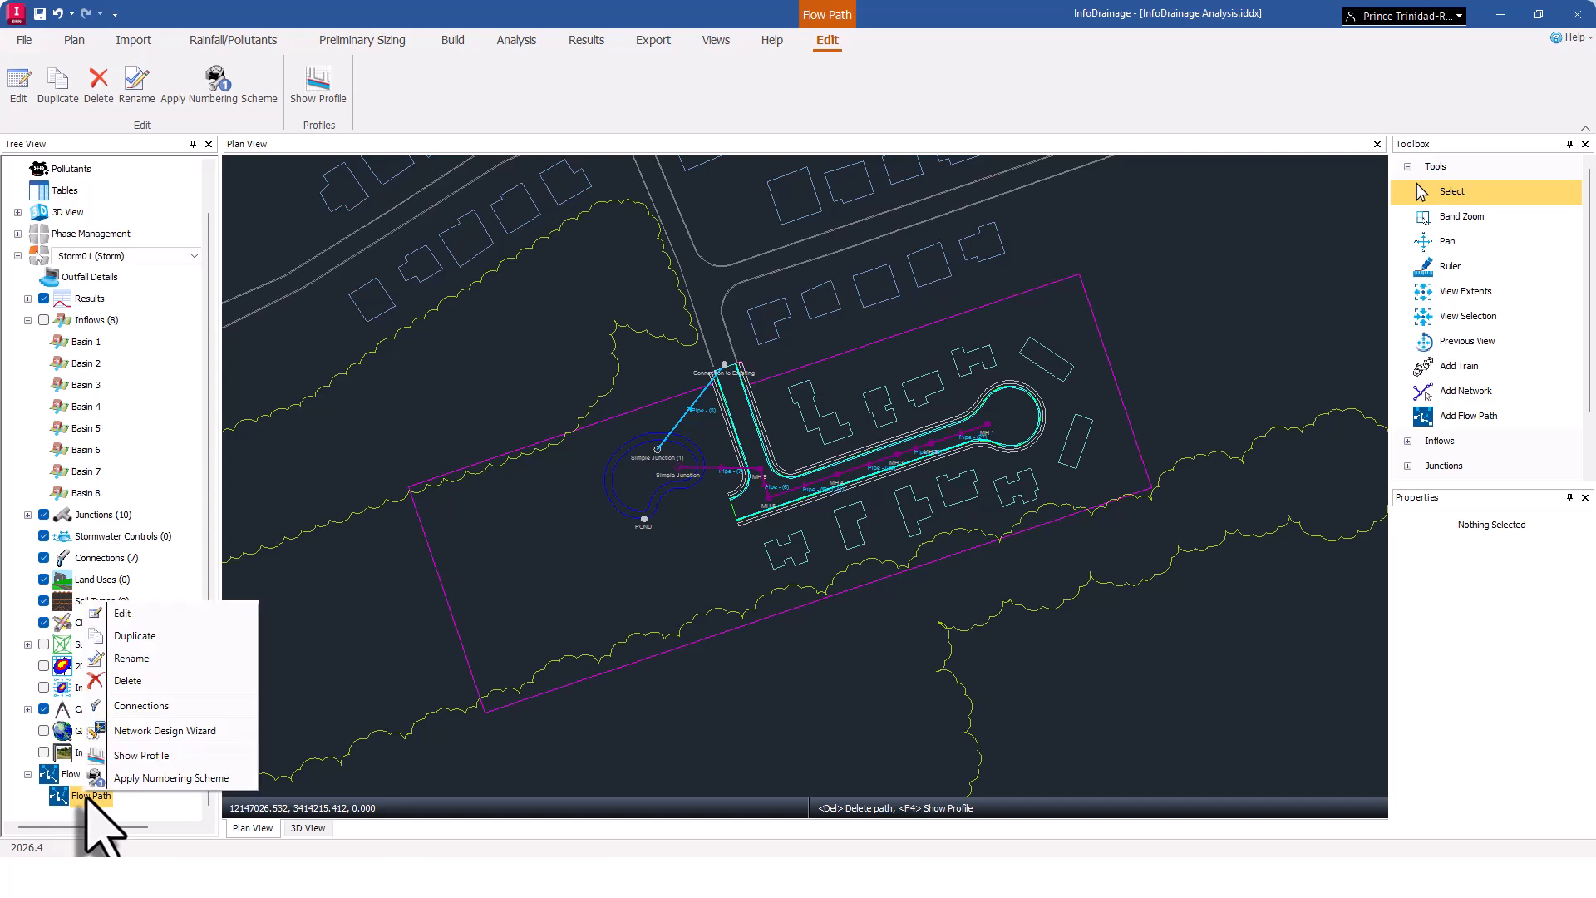
left_click(136, 757)
right_click(94, 796)
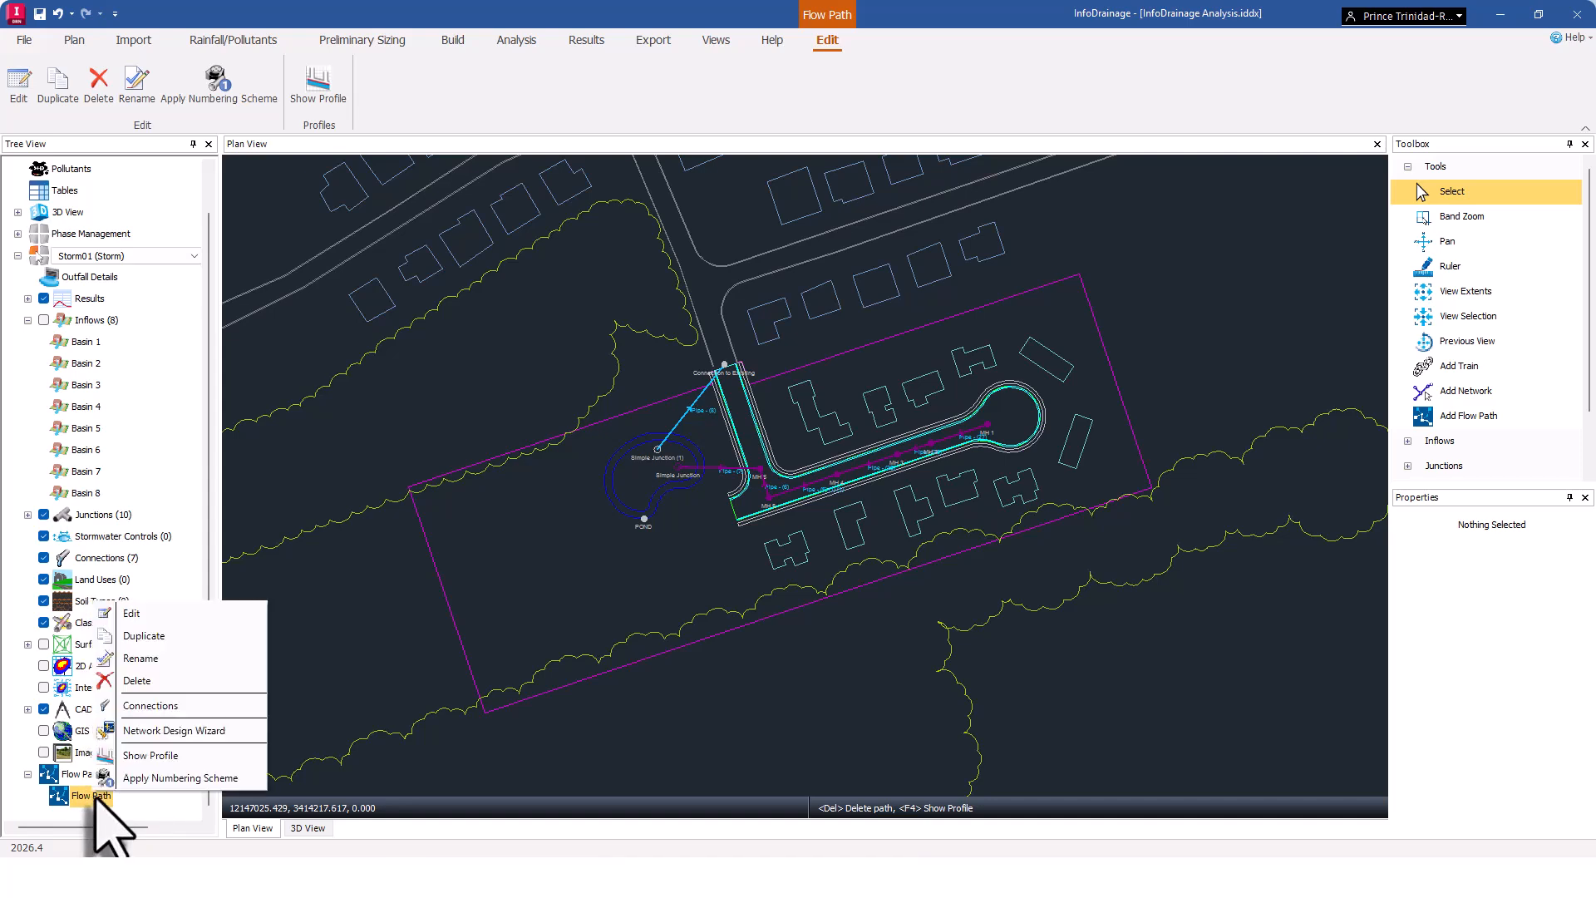
left_click(148, 754)
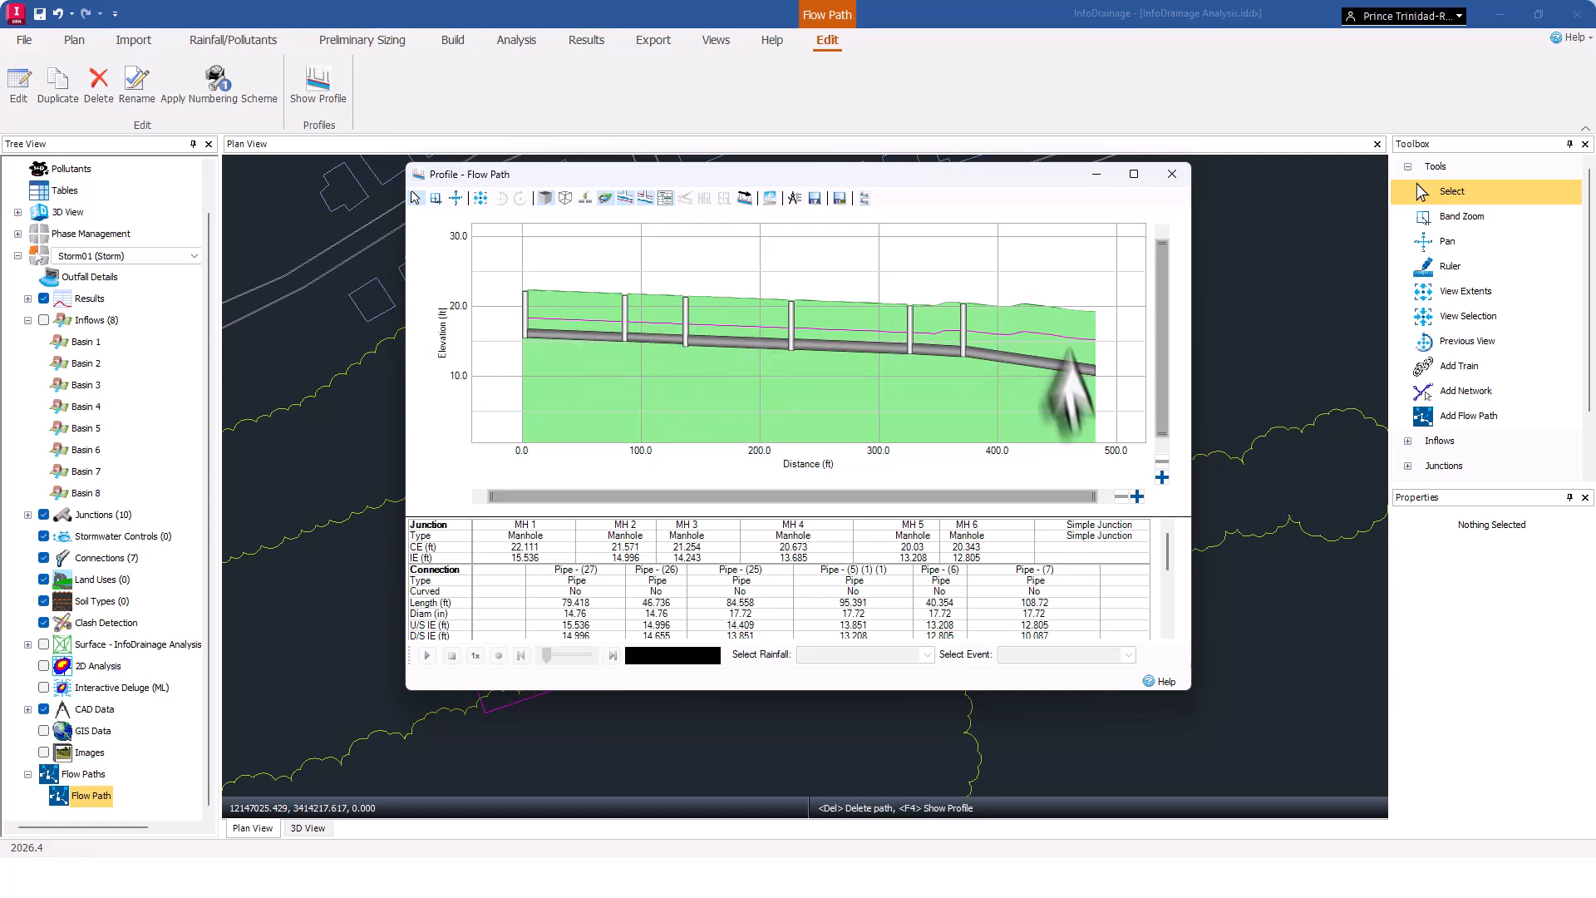
left_click(1172, 175)
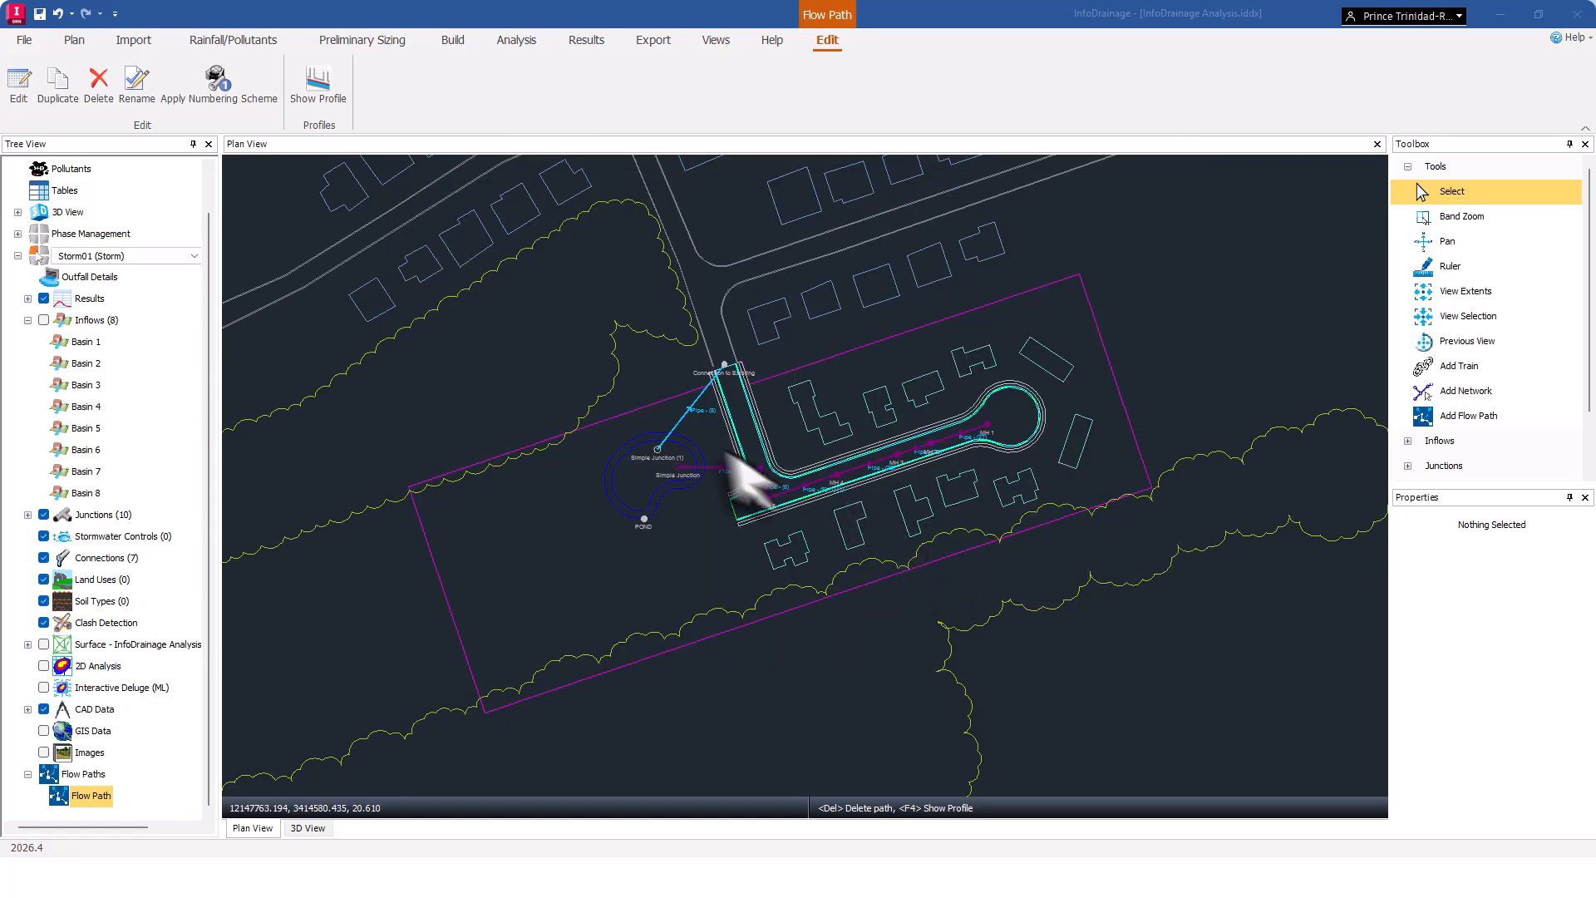
Save the design as a new file named Hydraulic Design.
left_click(20, 41)
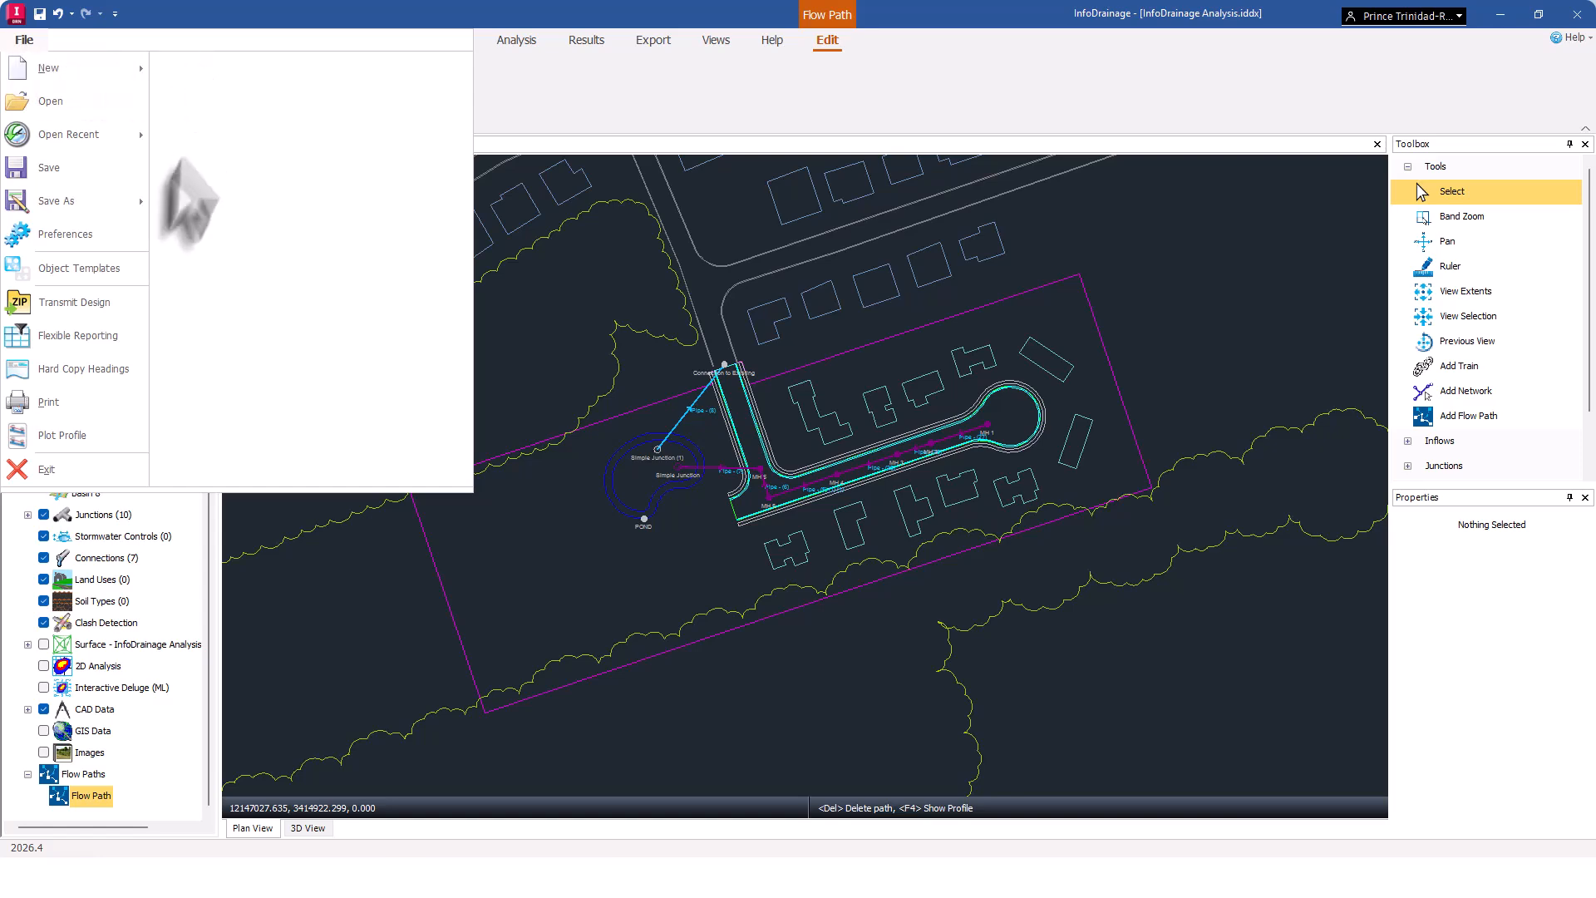
left_click(67, 207)
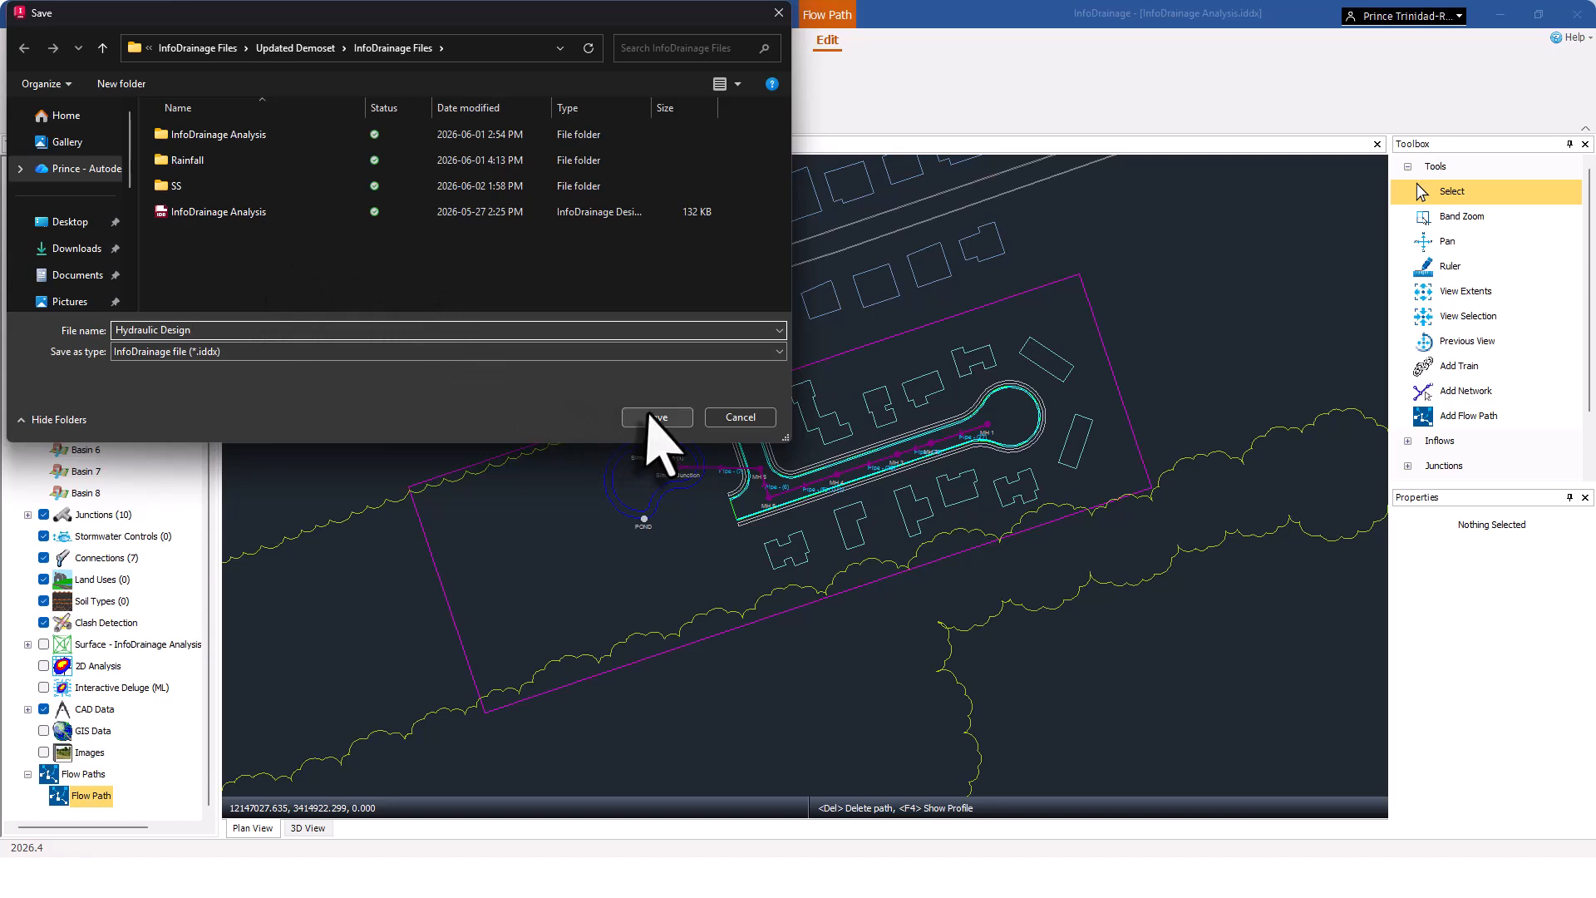
left_click(652, 418)
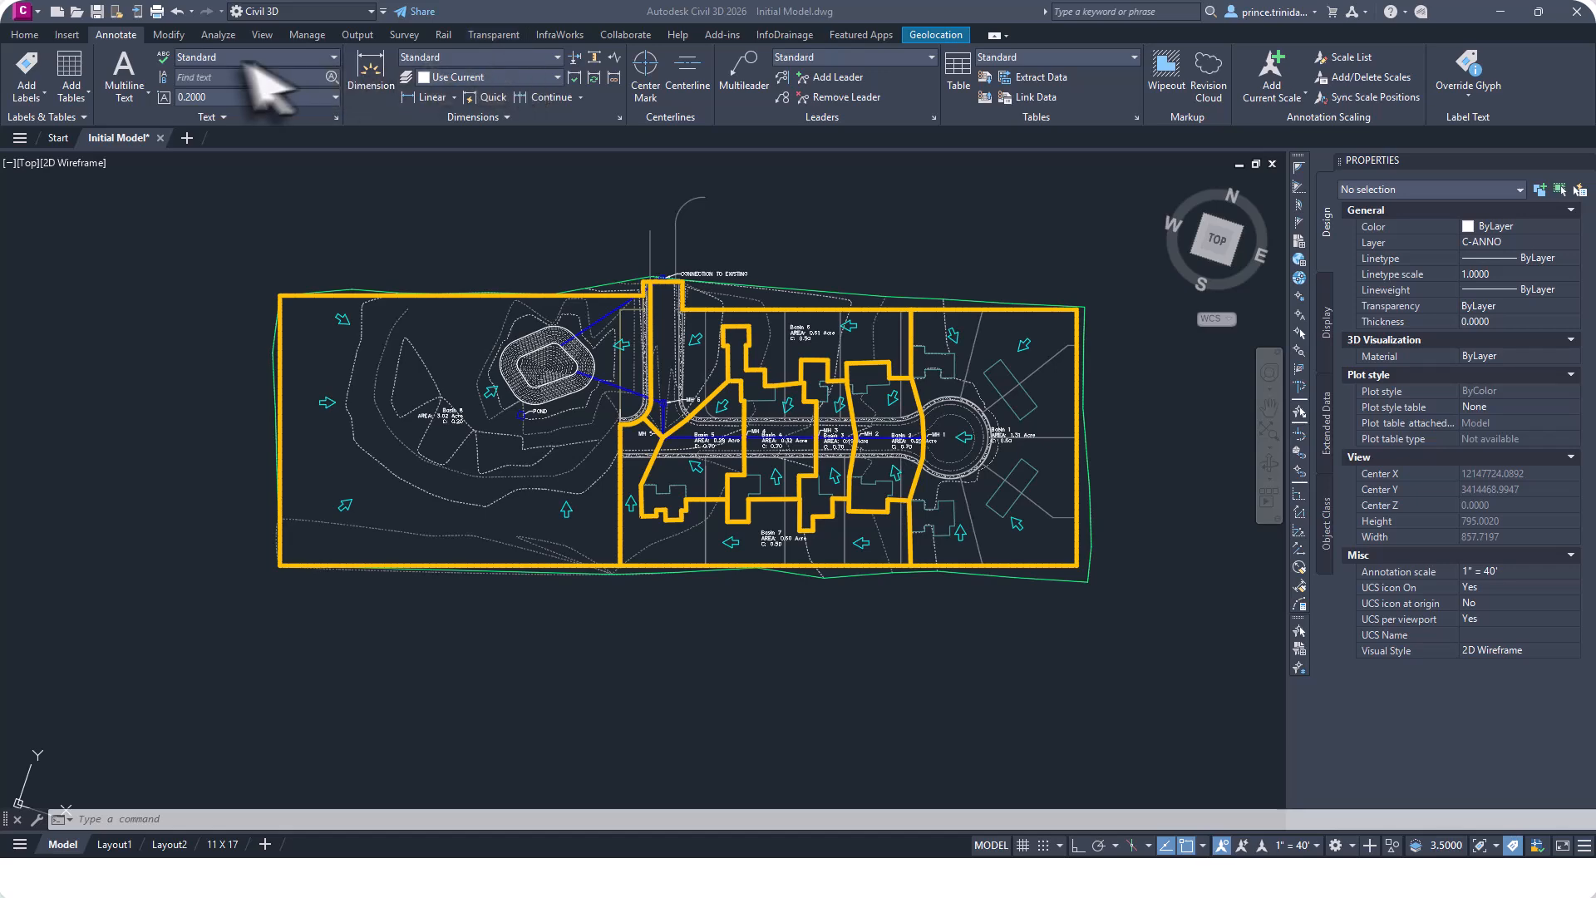
In Civil 3D, delete the catchment group Catchment Group 1 - Buildings together with all its catchments.
left_click(24, 35)
left_click(27, 73)
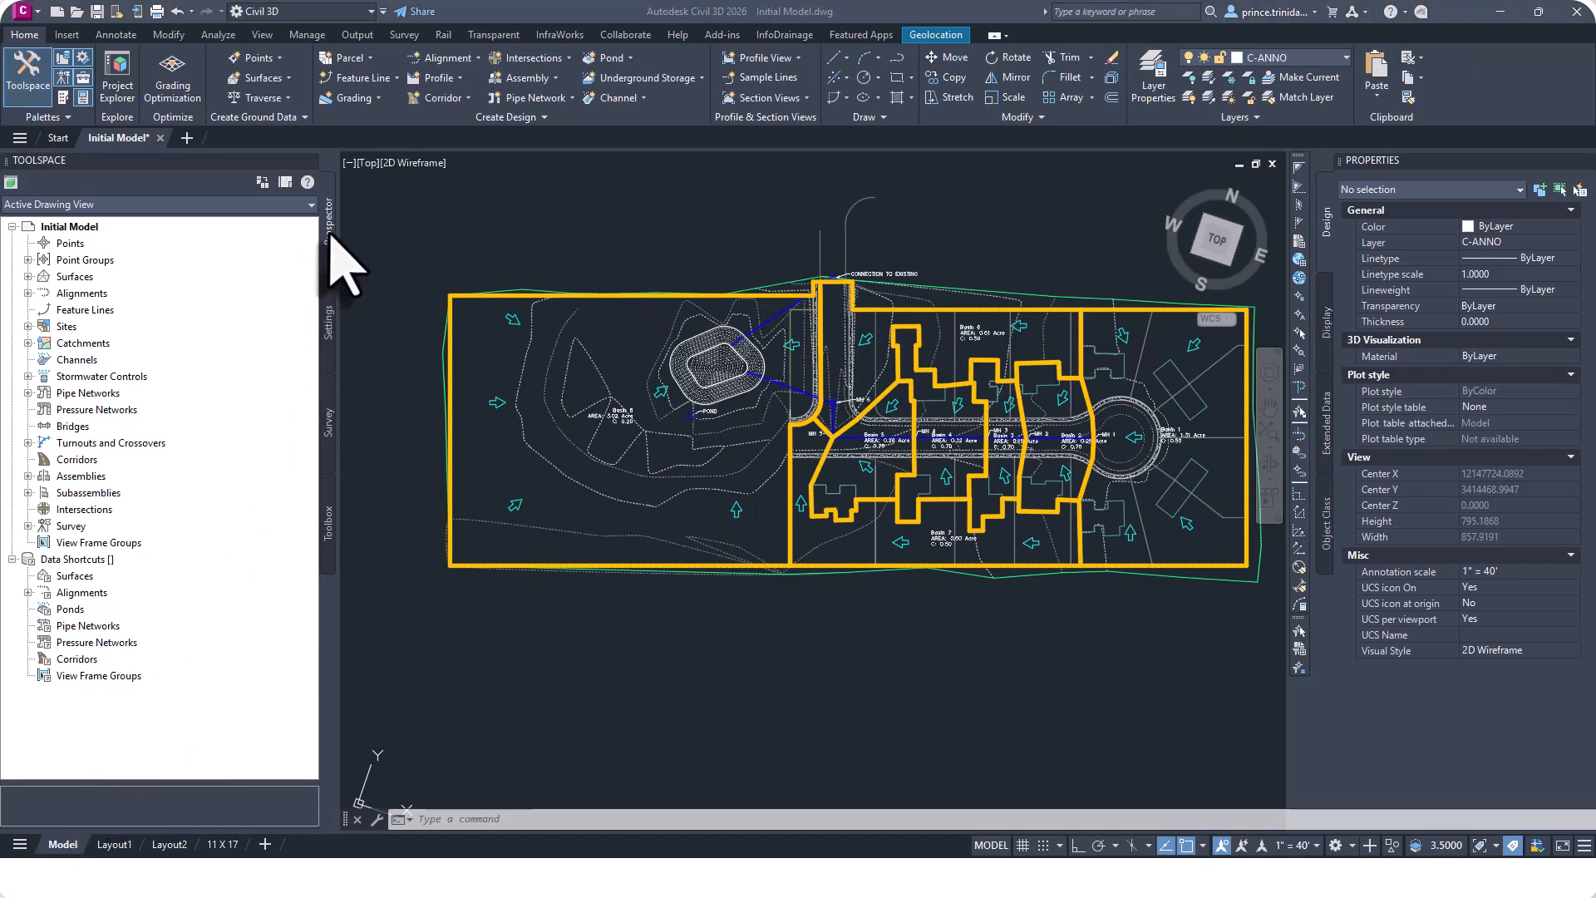
left_click(28, 343)
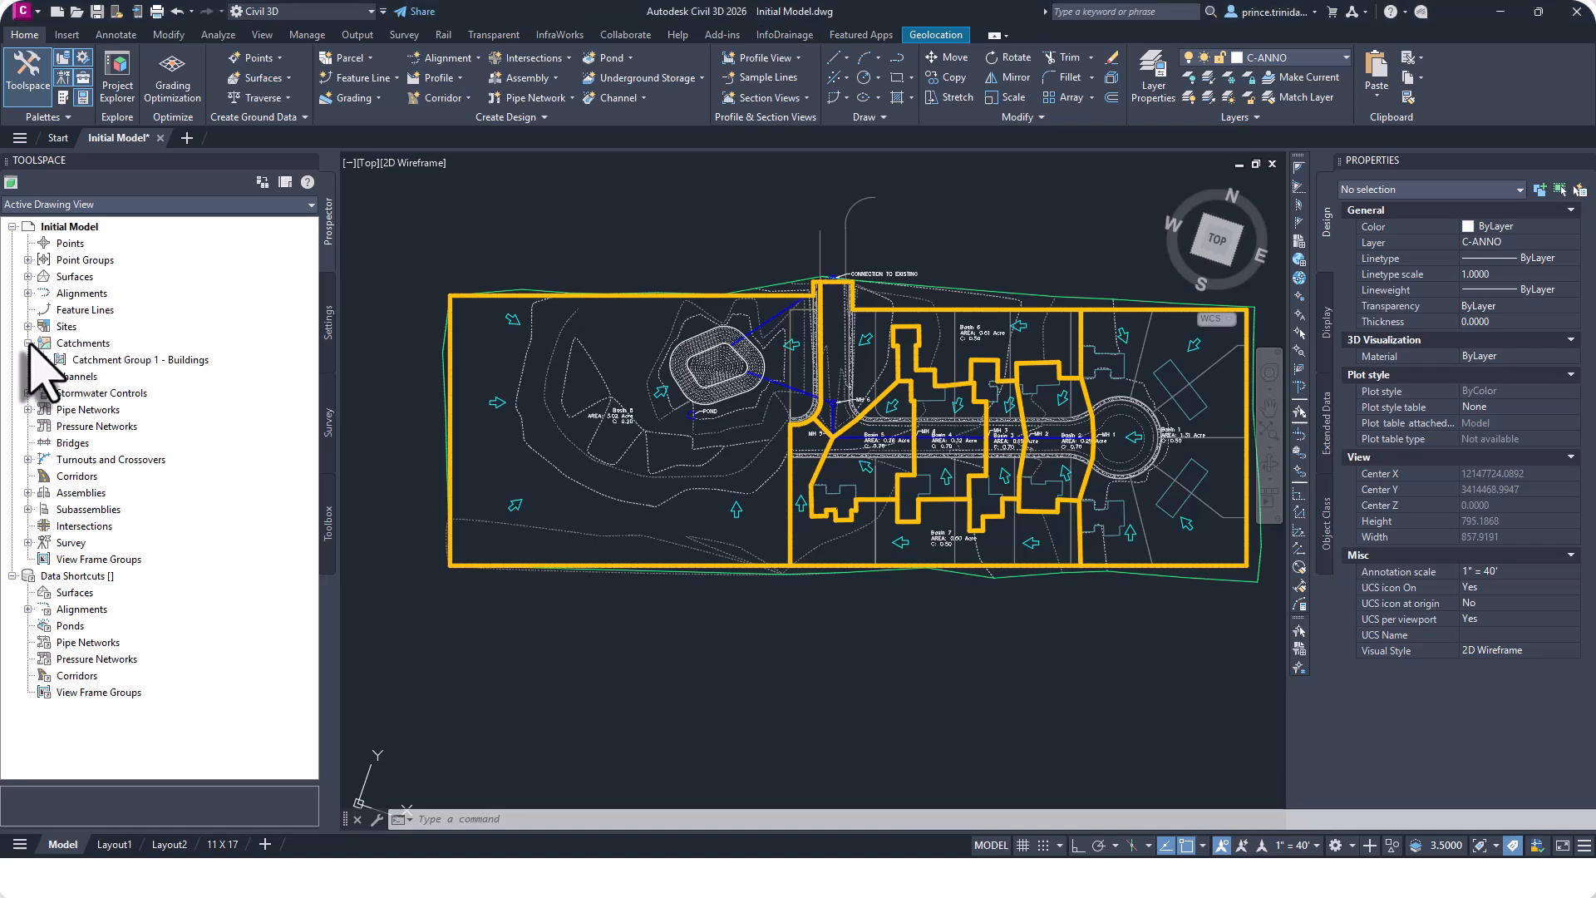
right_click(141, 361)
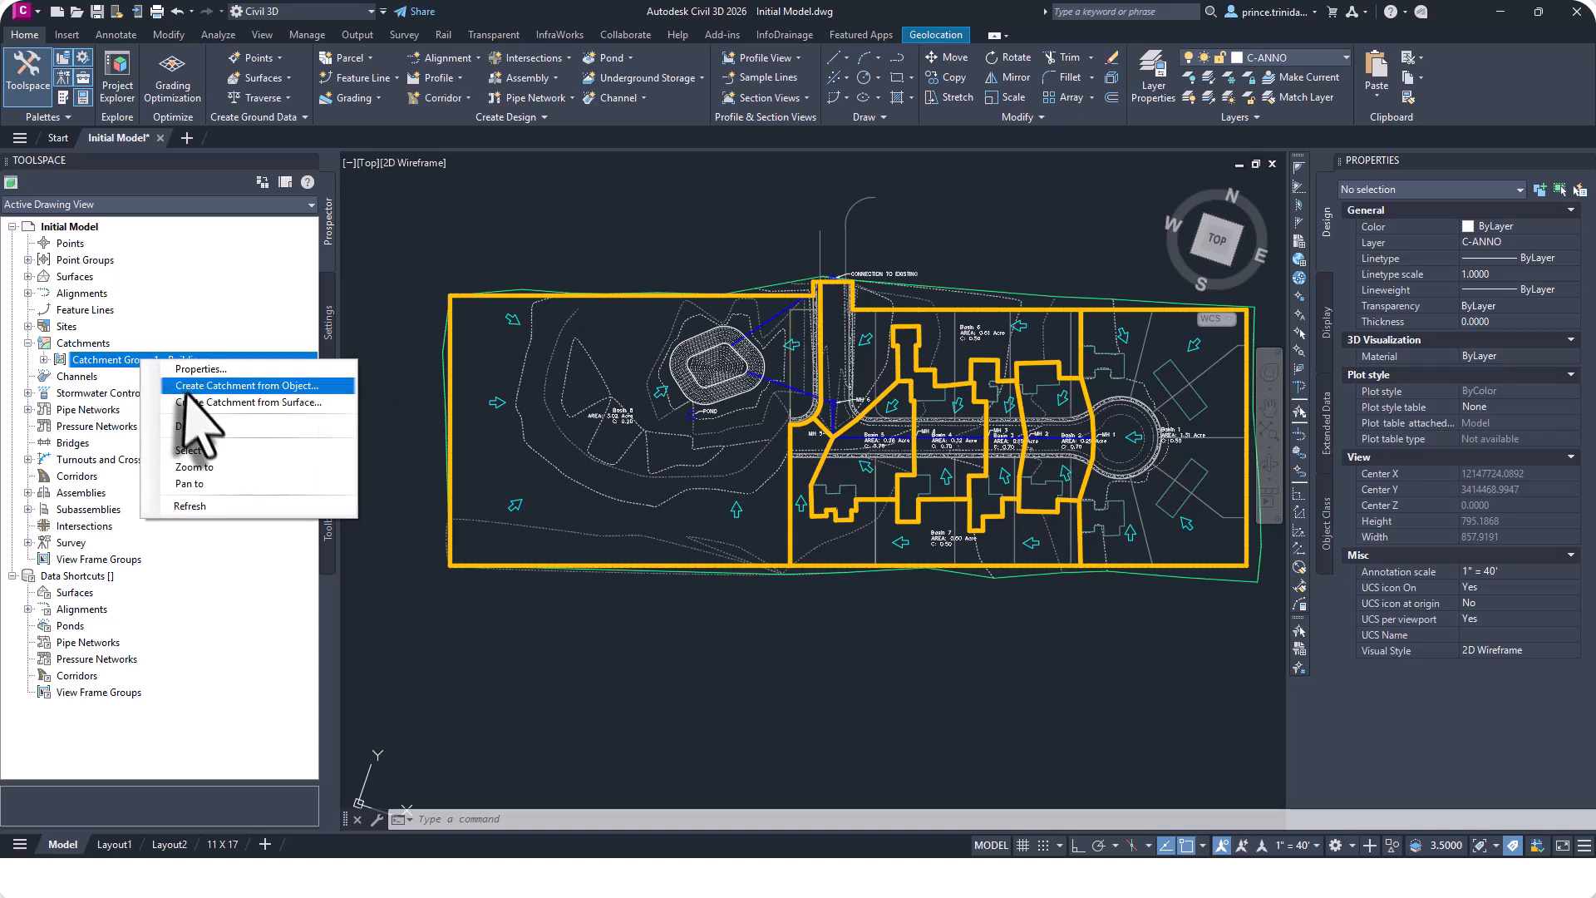
left_click(179, 432)
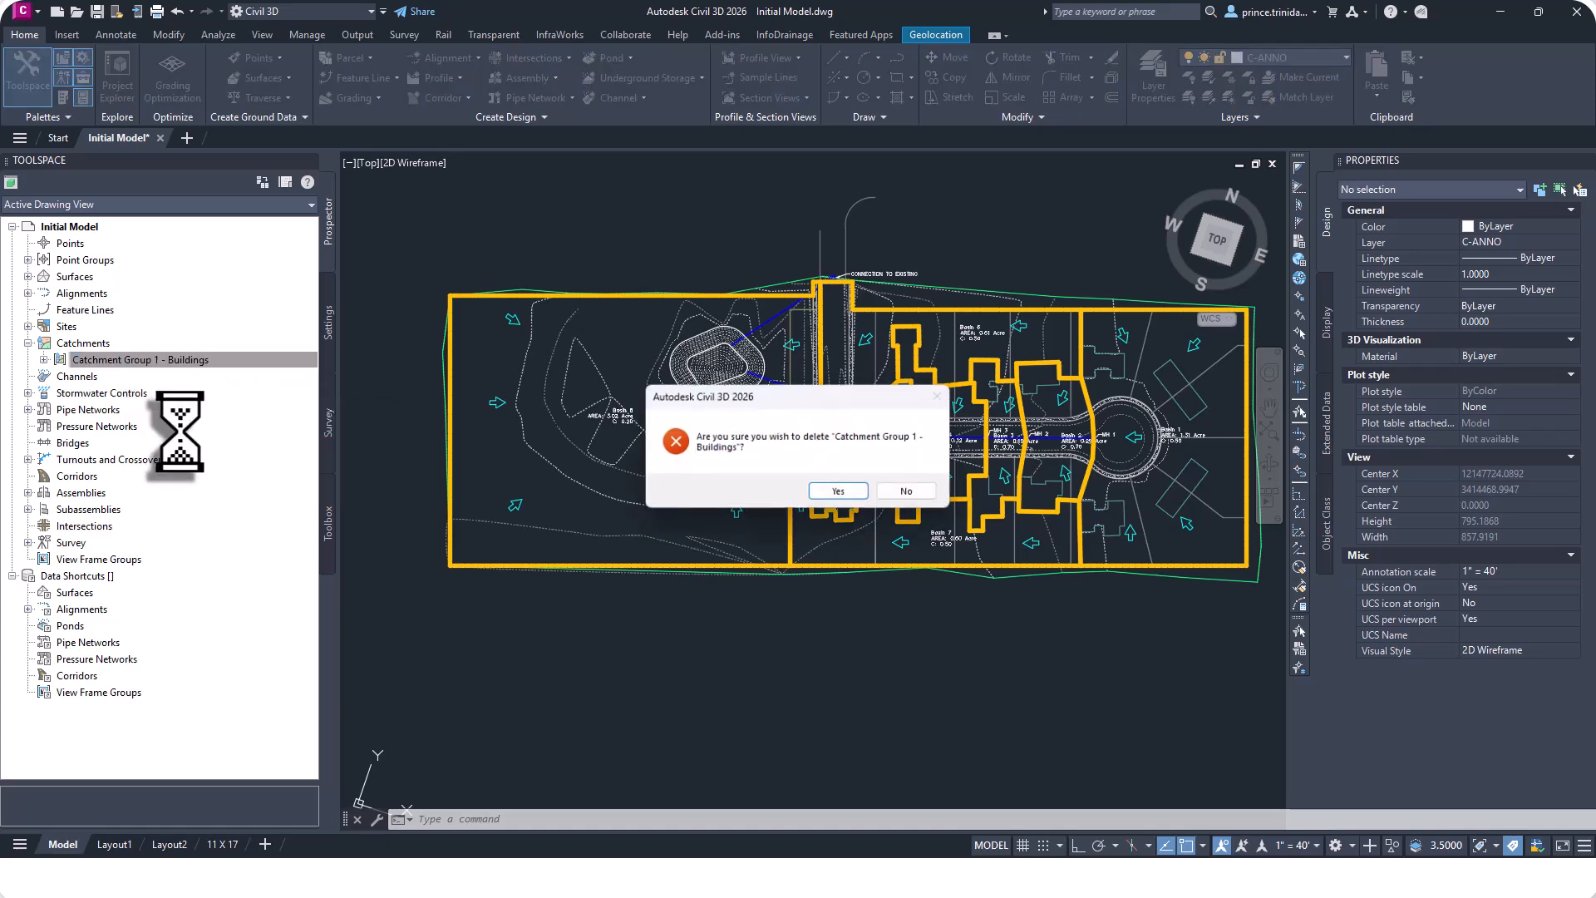
left_click(825, 494)
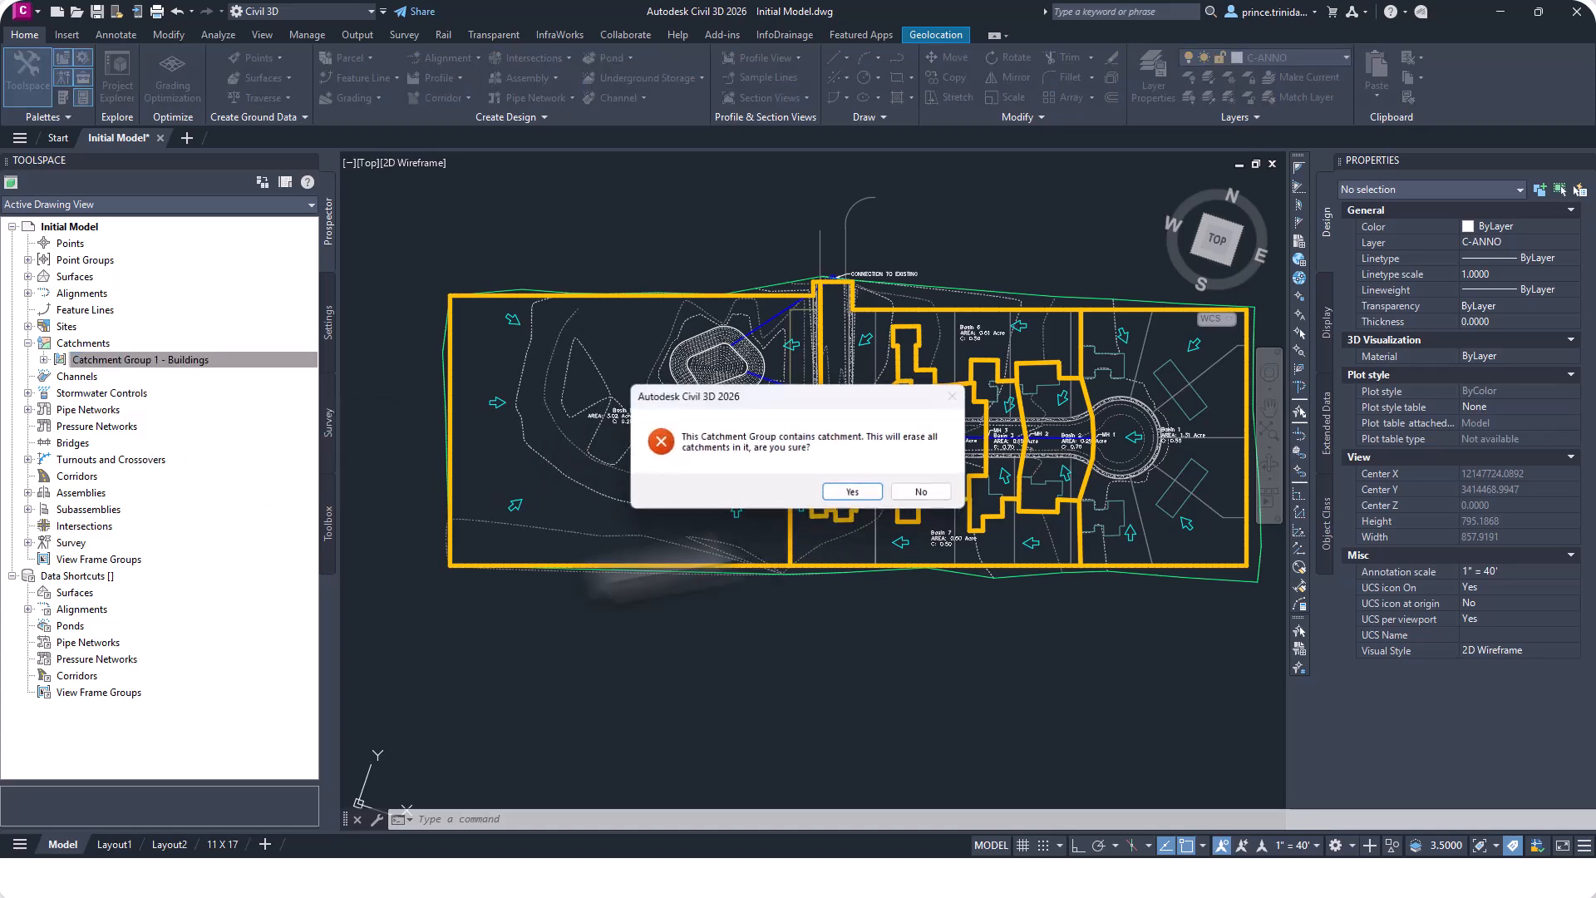
left_click(851, 491)
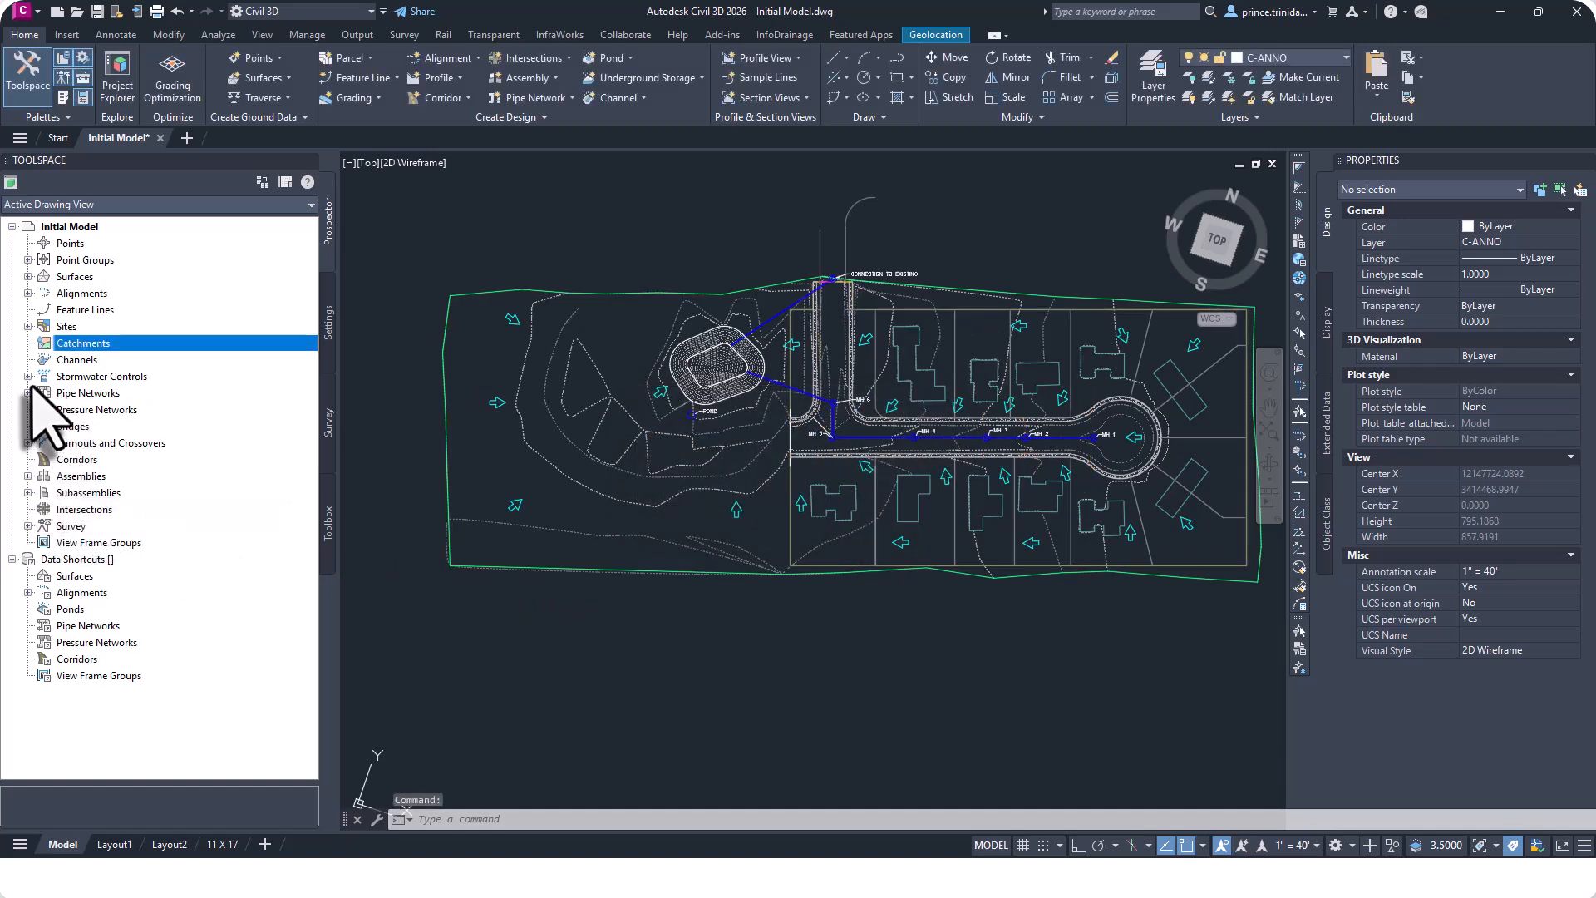
Delete the existing Storm01 pipe network from the drawing.
left_click(28, 392)
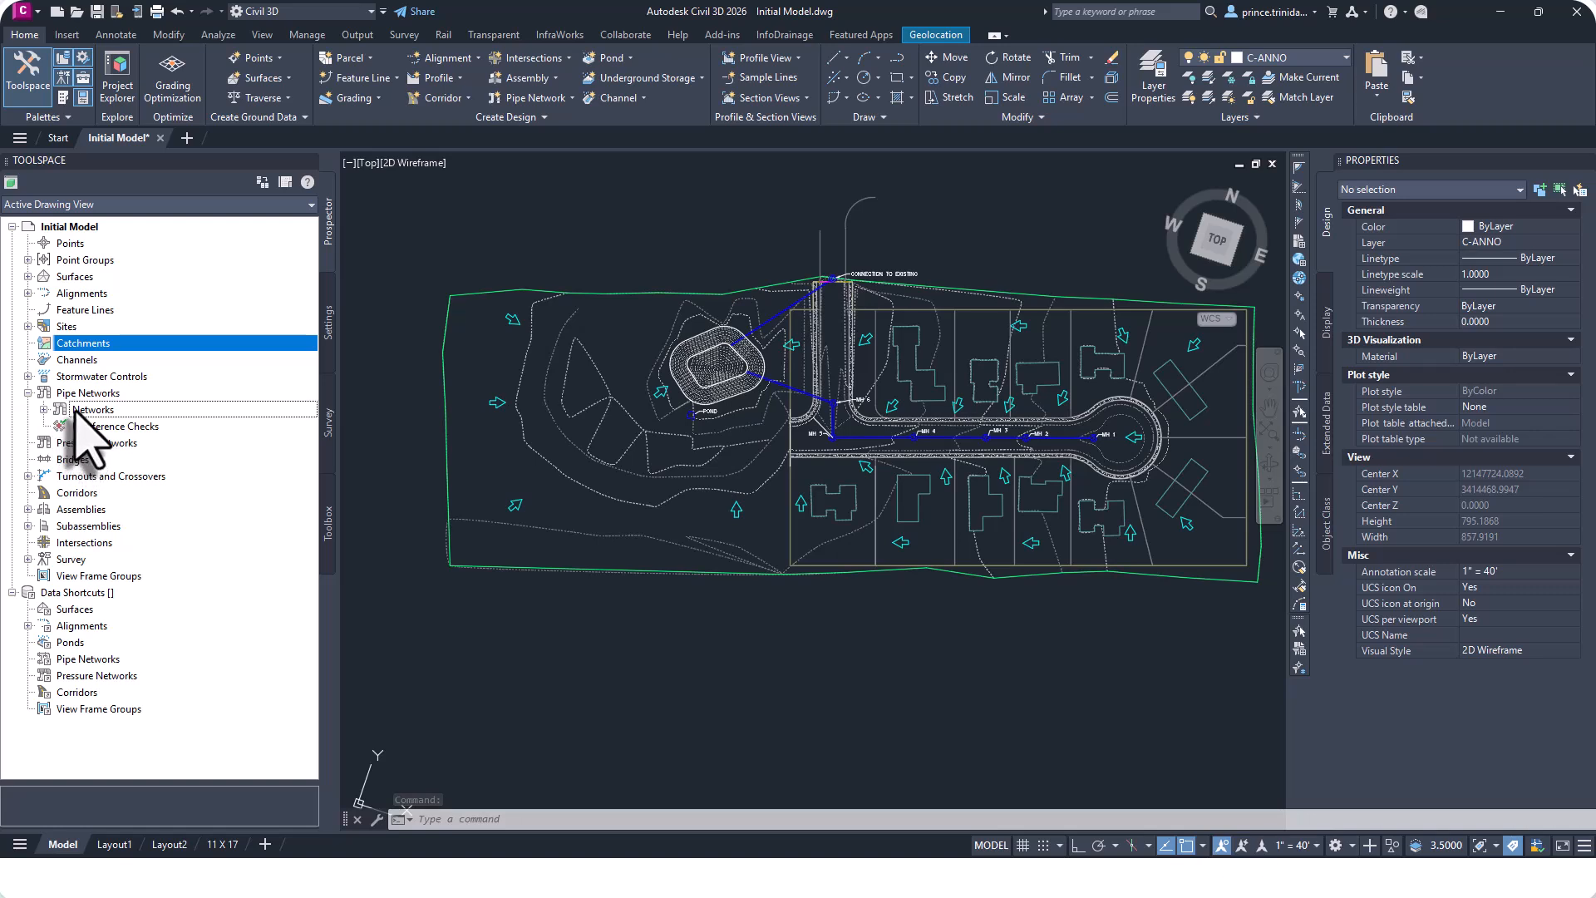
right_click(78, 410)
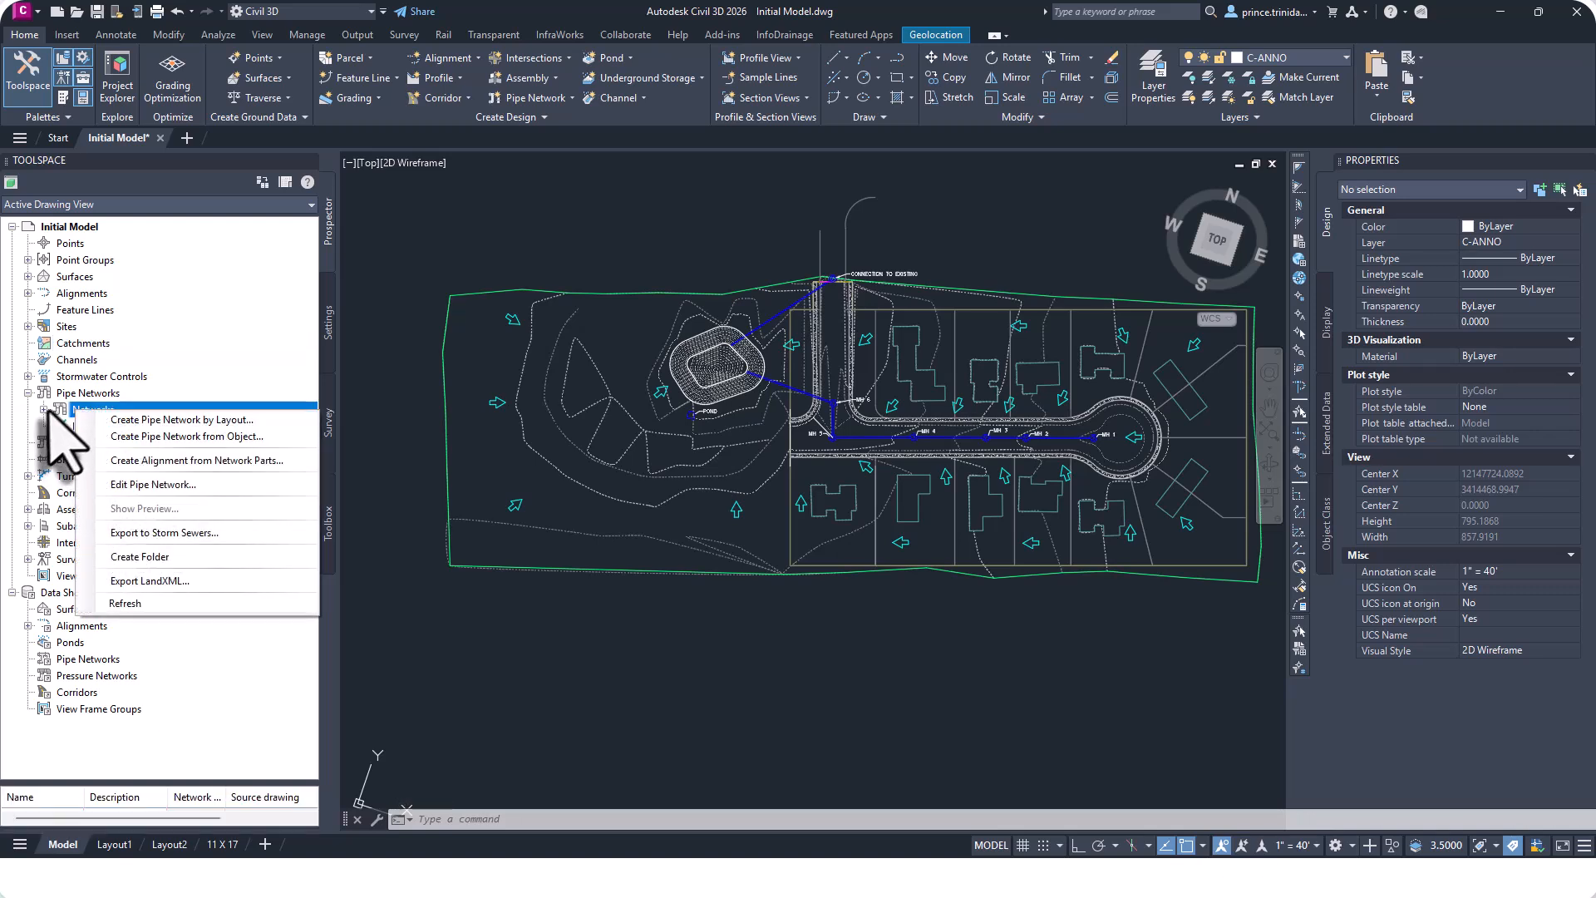
left_click(44, 409)
right_click(88, 425)
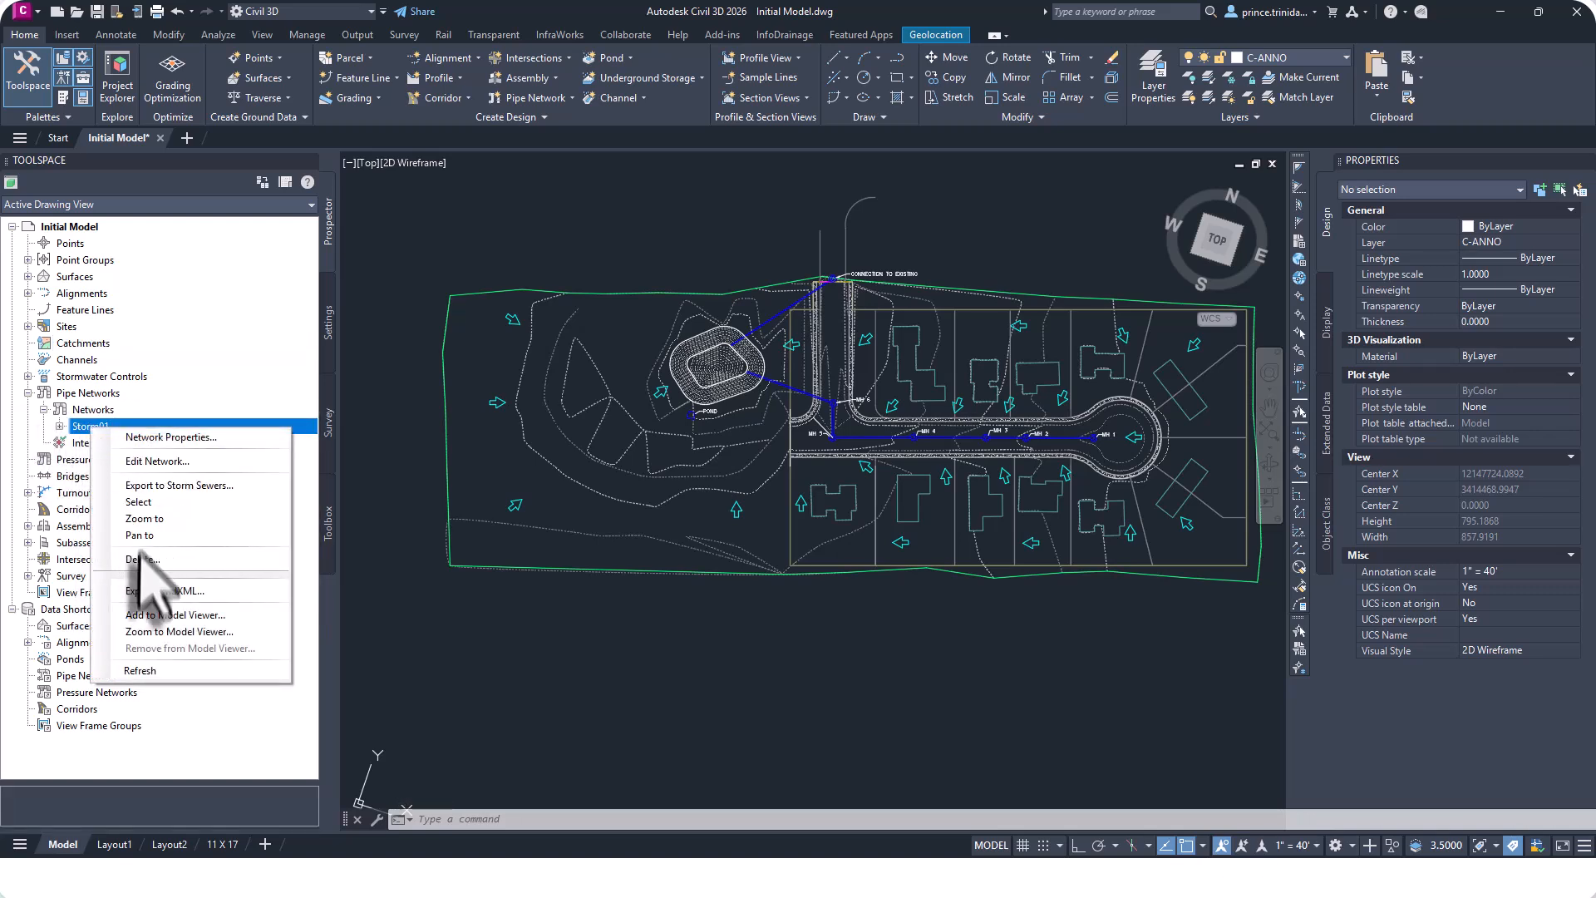
left_click(142, 559)
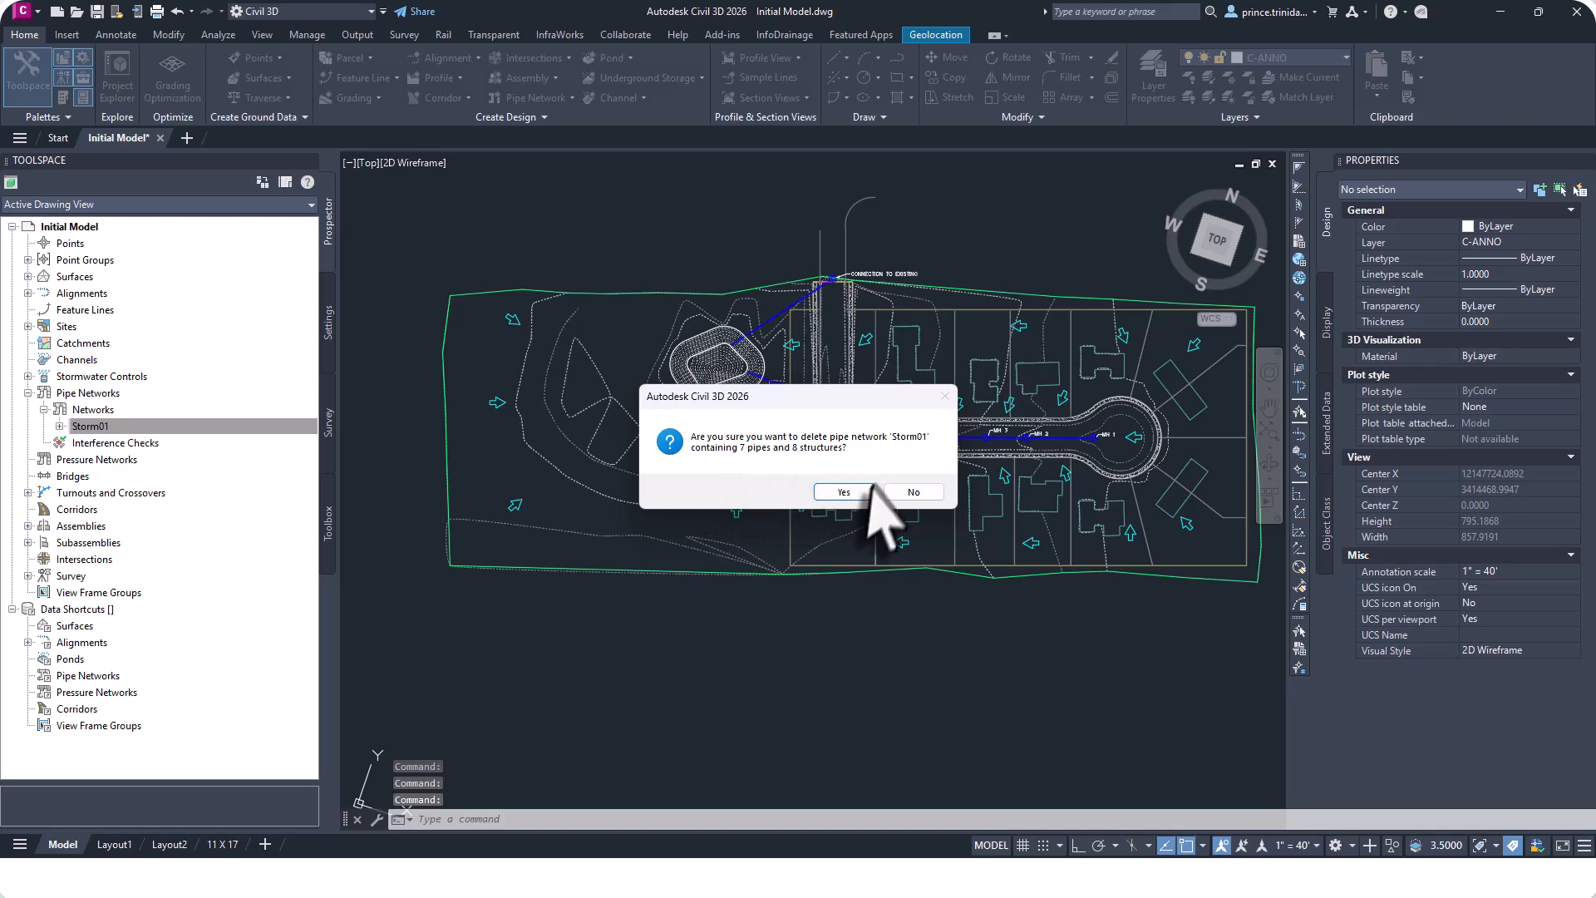
left_click(844, 492)
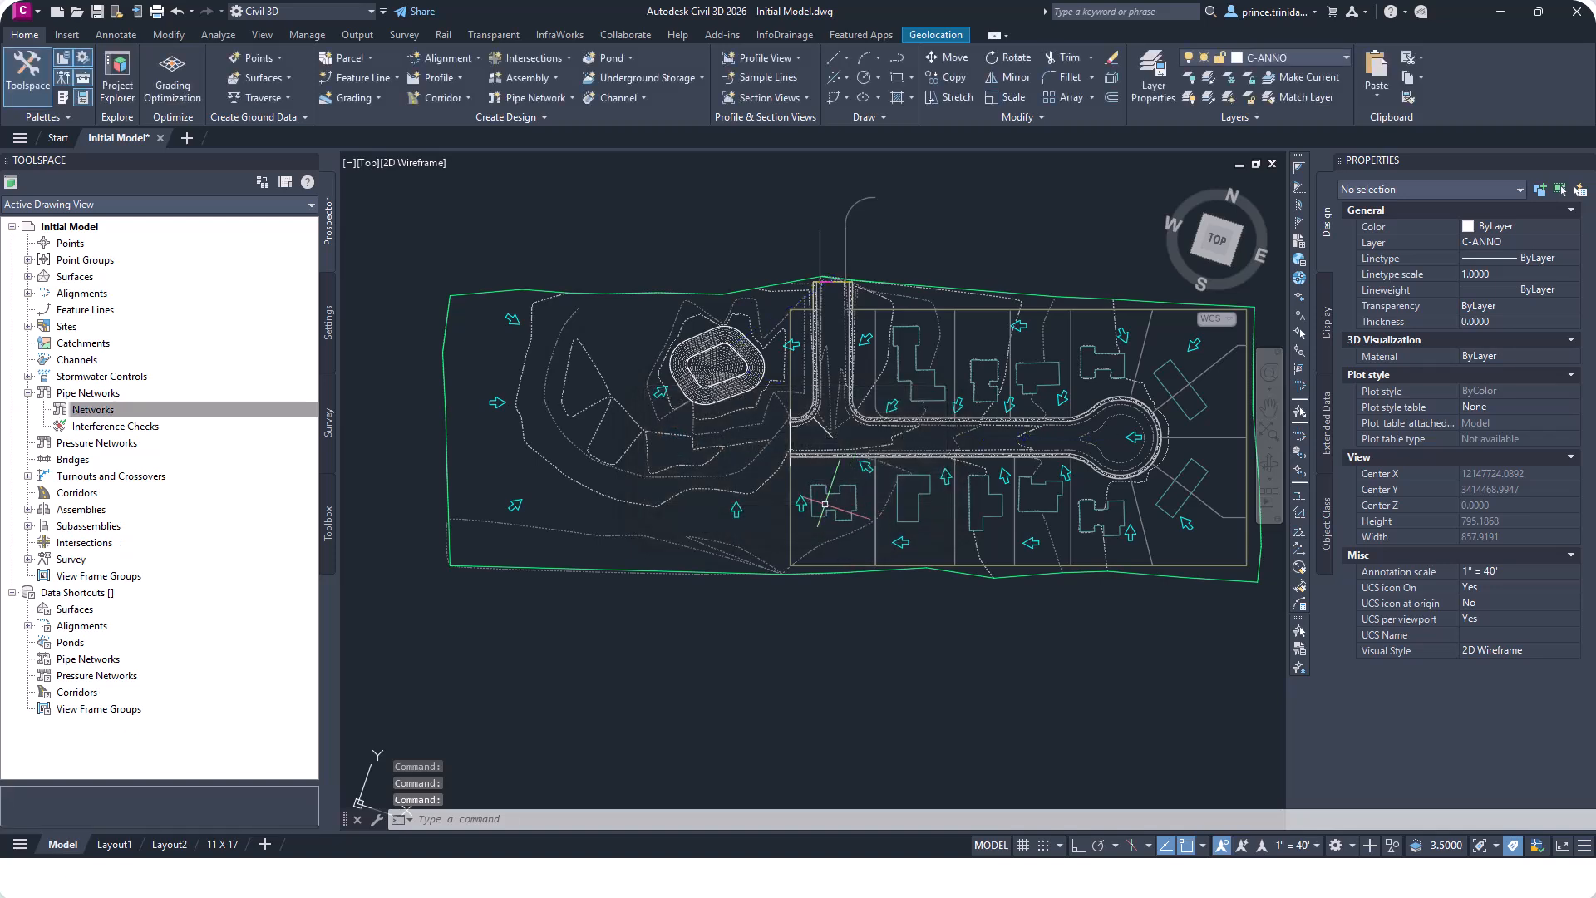
Start an import from InfoDrainage and select the Hydraulic Design file.
left_click(785, 36)
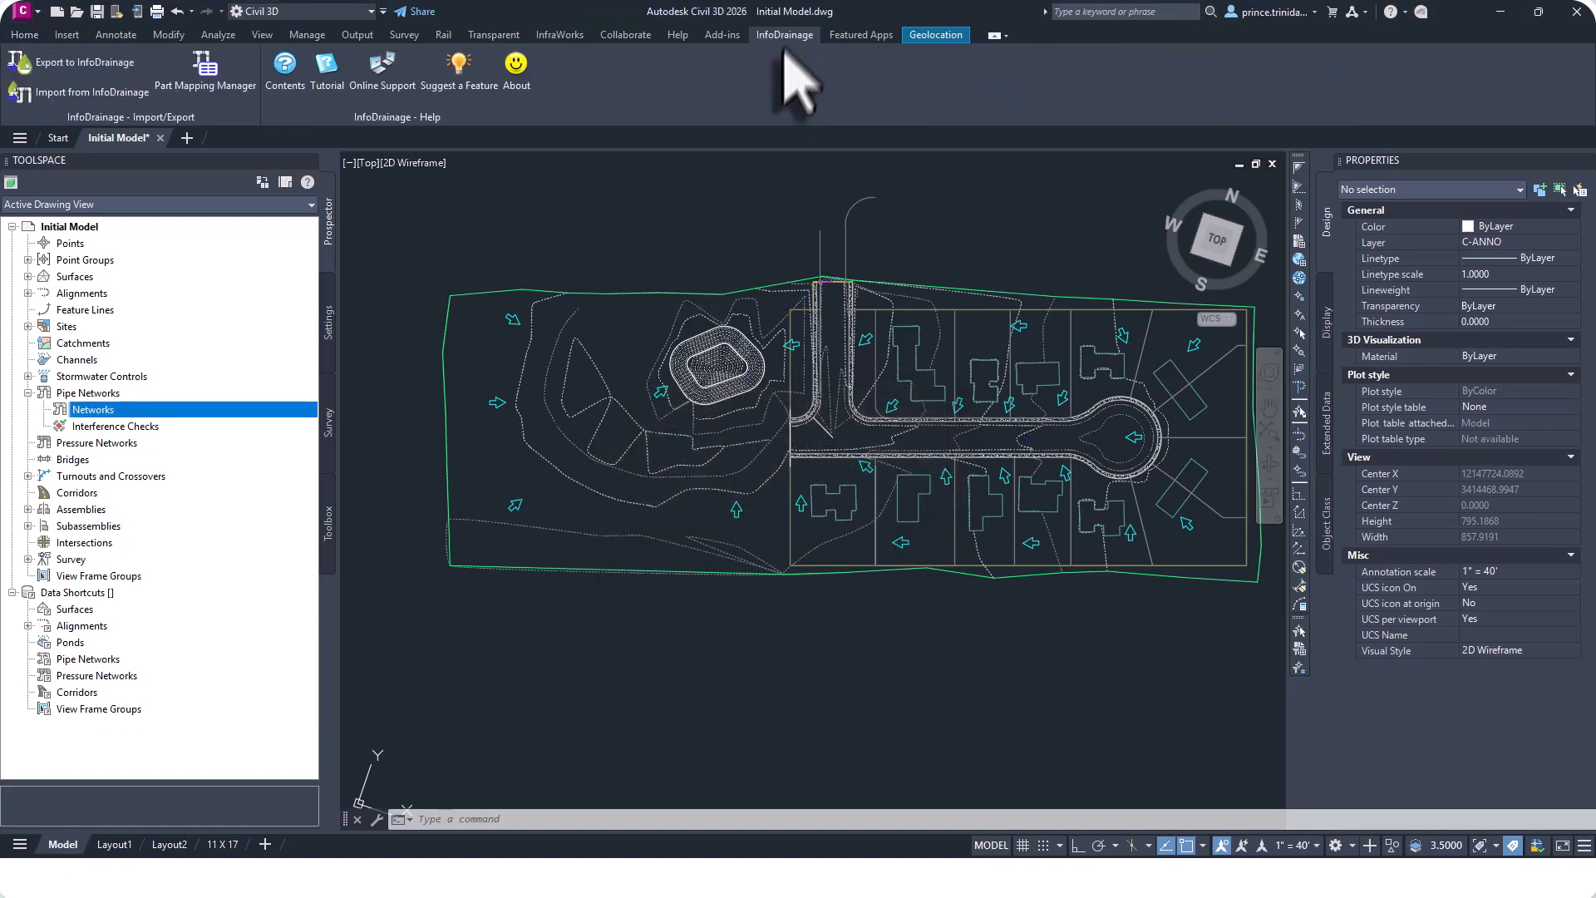
left_click(80, 97)
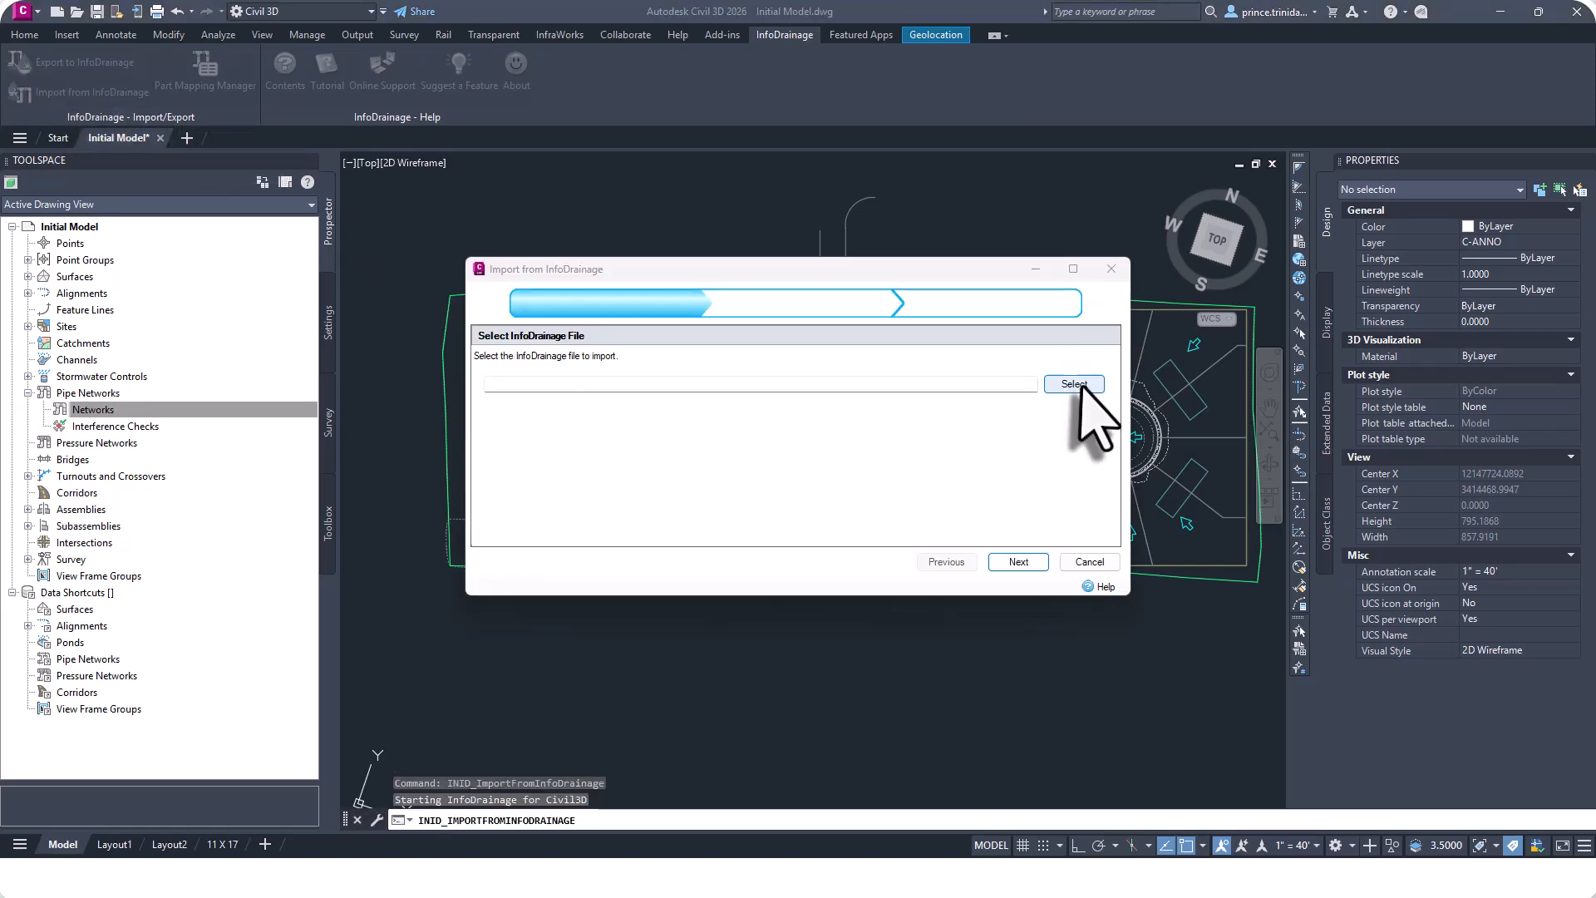
left_click(1074, 384)
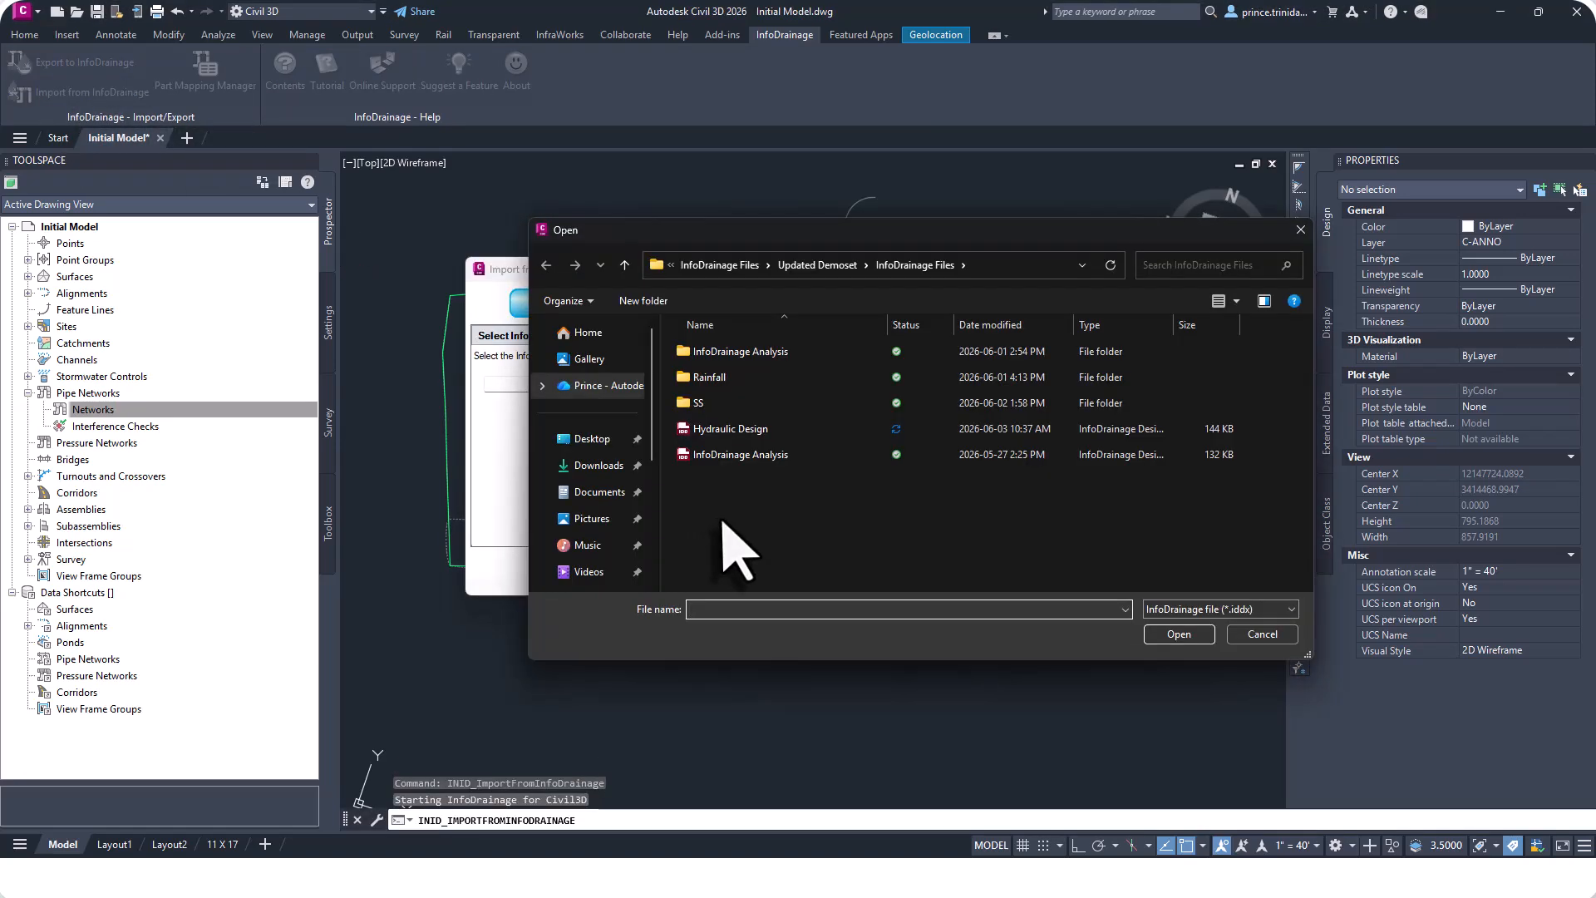
left_click(796, 431)
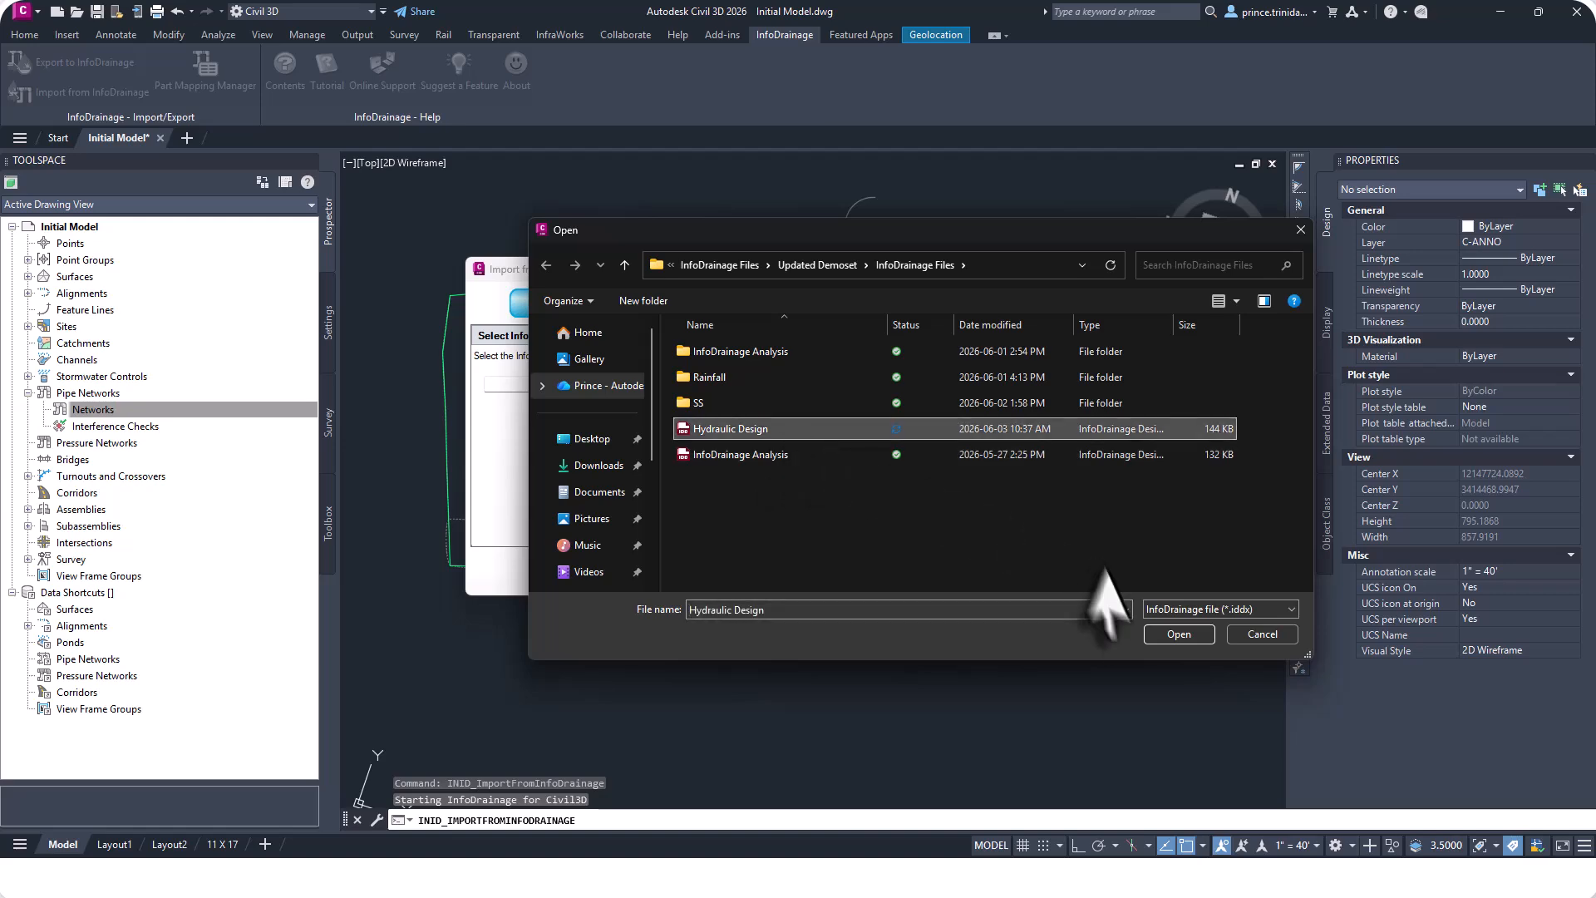
left_click(1176, 634)
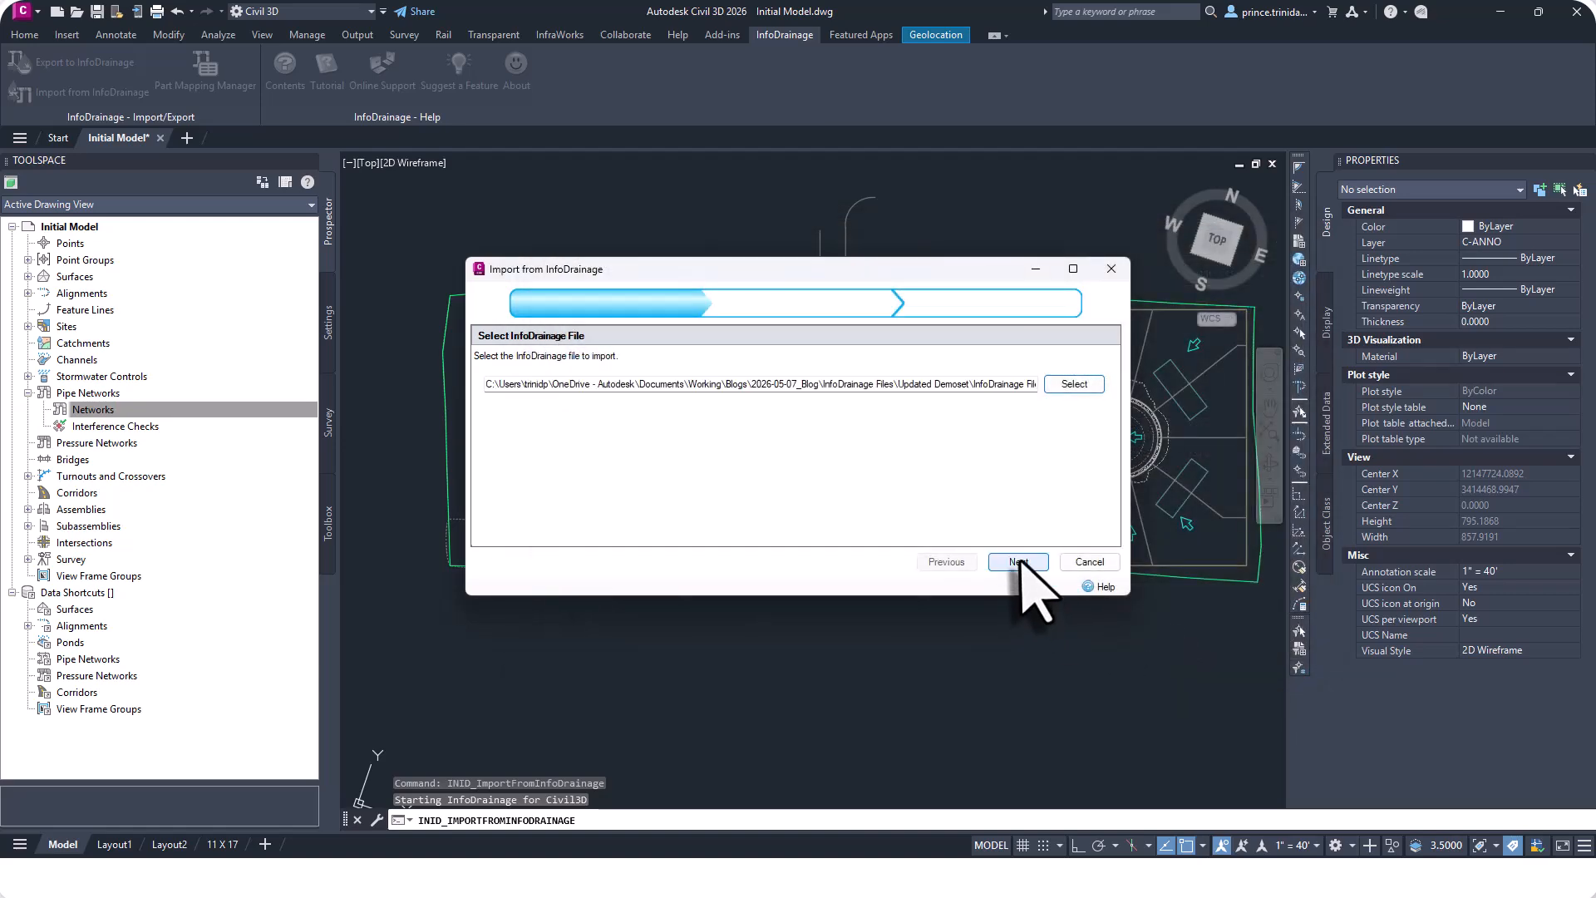
left_click(1018, 562)
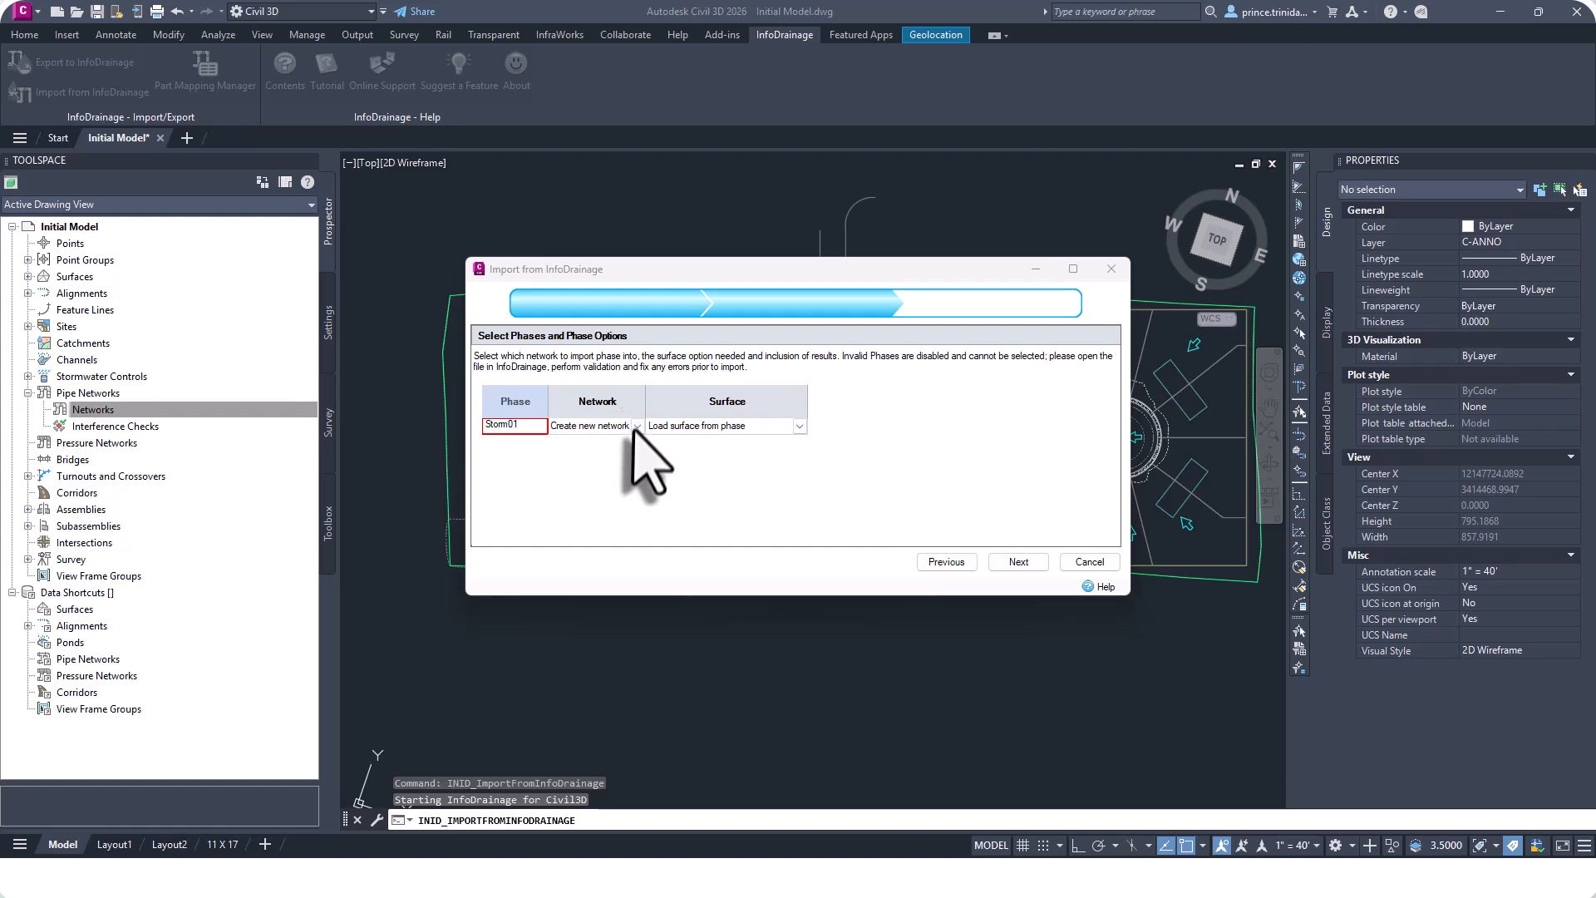
Import phase Storm01 into a new network using the existing Civil3D surface.
left_click(637, 425)
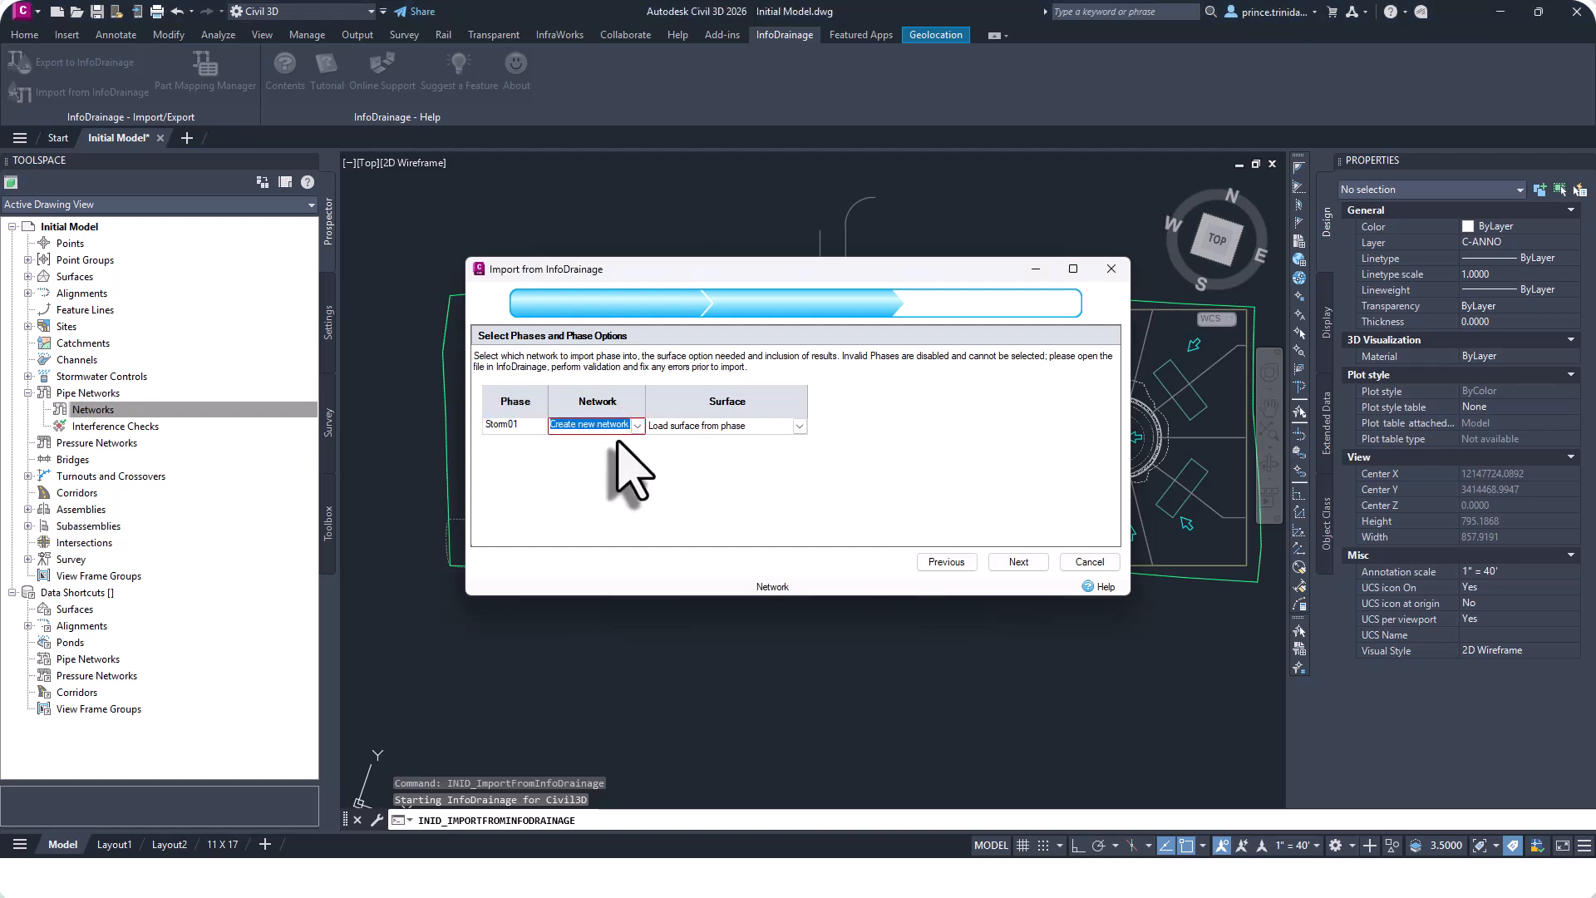
left_click(799, 425)
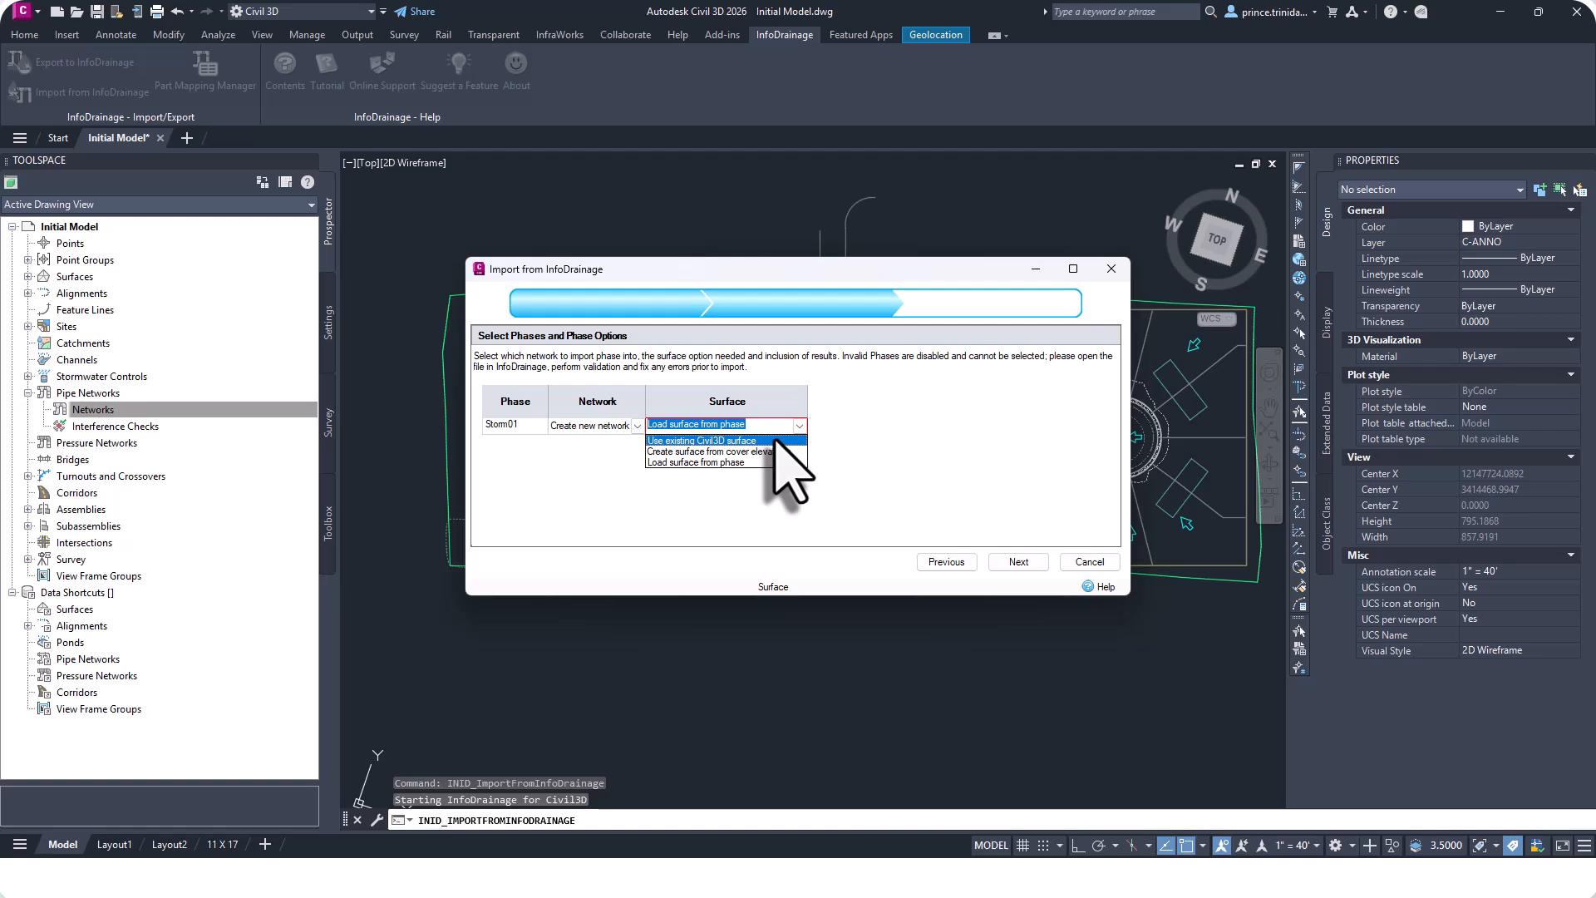
left_click(775, 440)
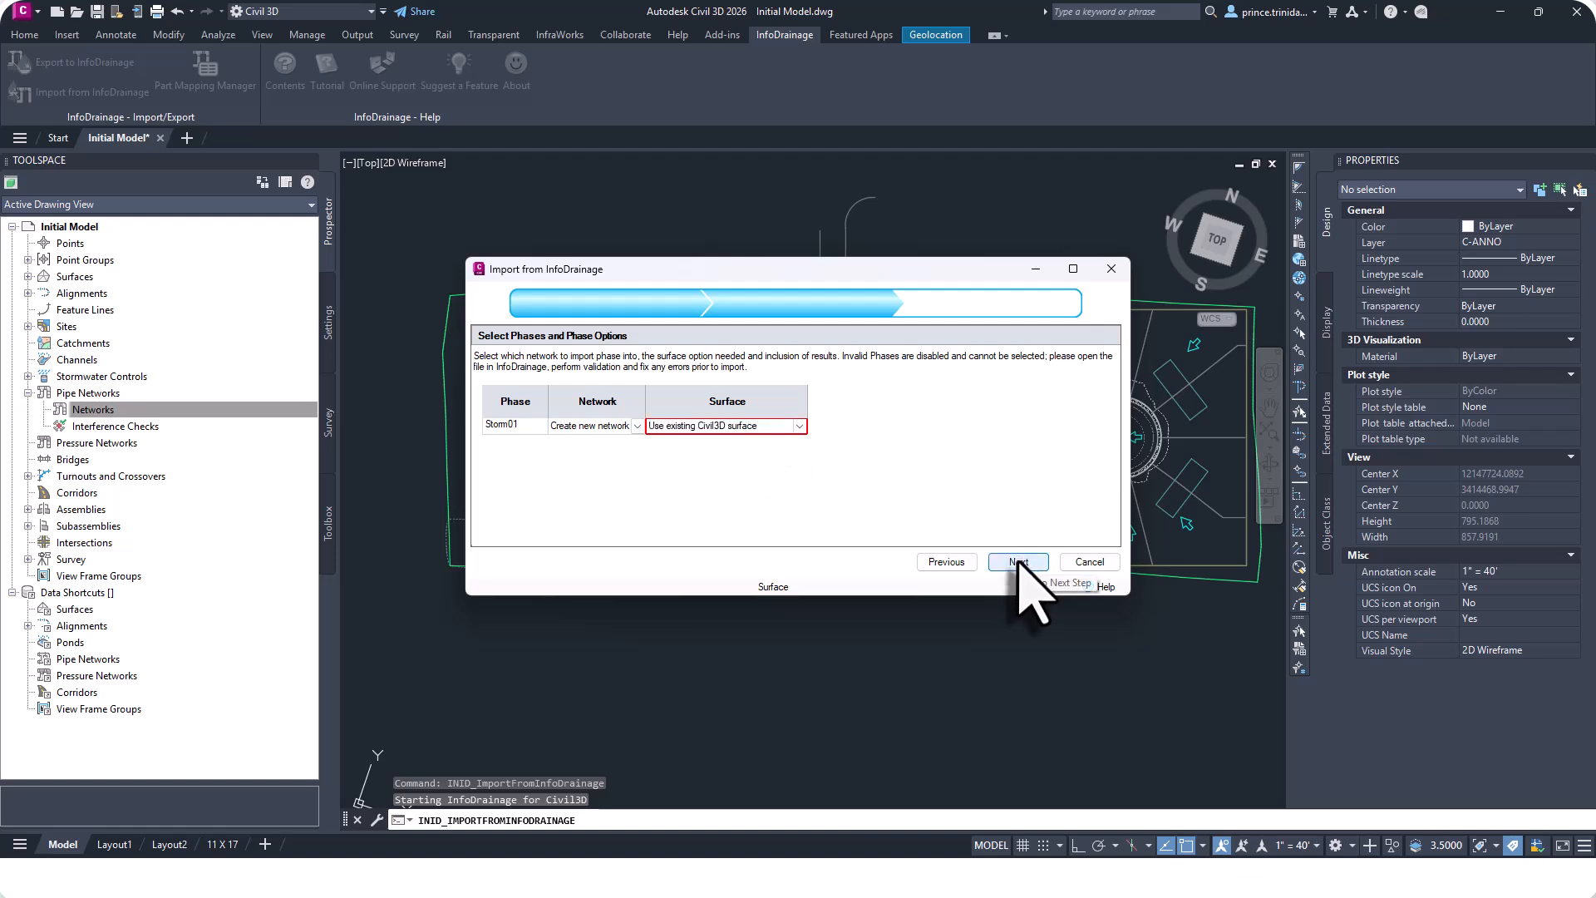
left_click(1019, 562)
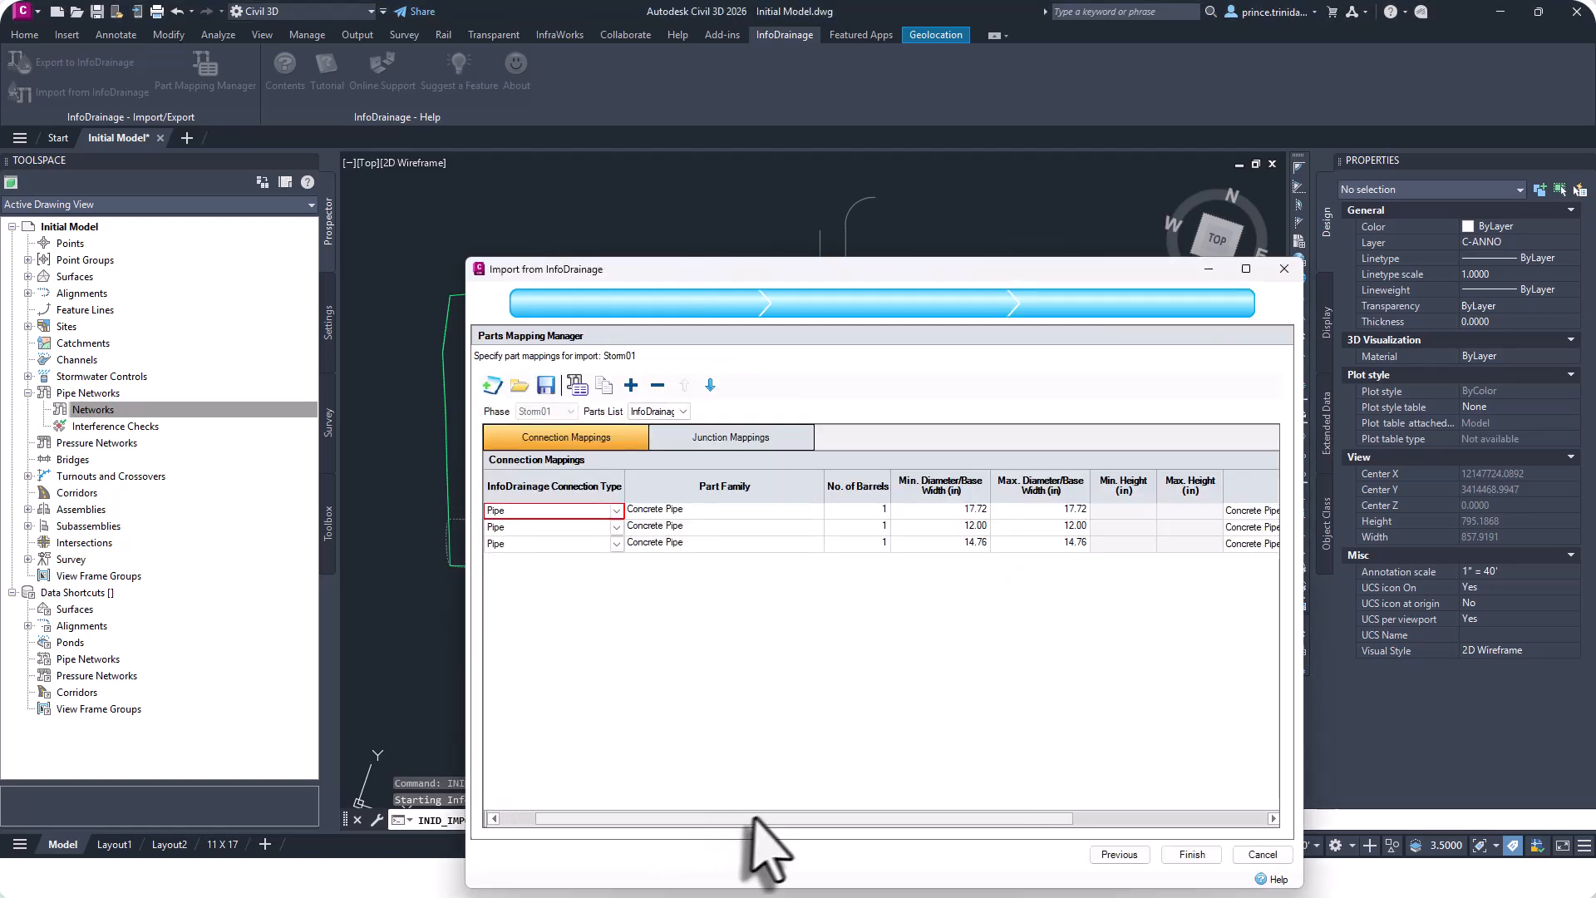
Review the connection mappings from InfoDrainage pipe diameters to Civil 3D concrete pipe part sizes.
left_click_drag(754, 817, 867, 821)
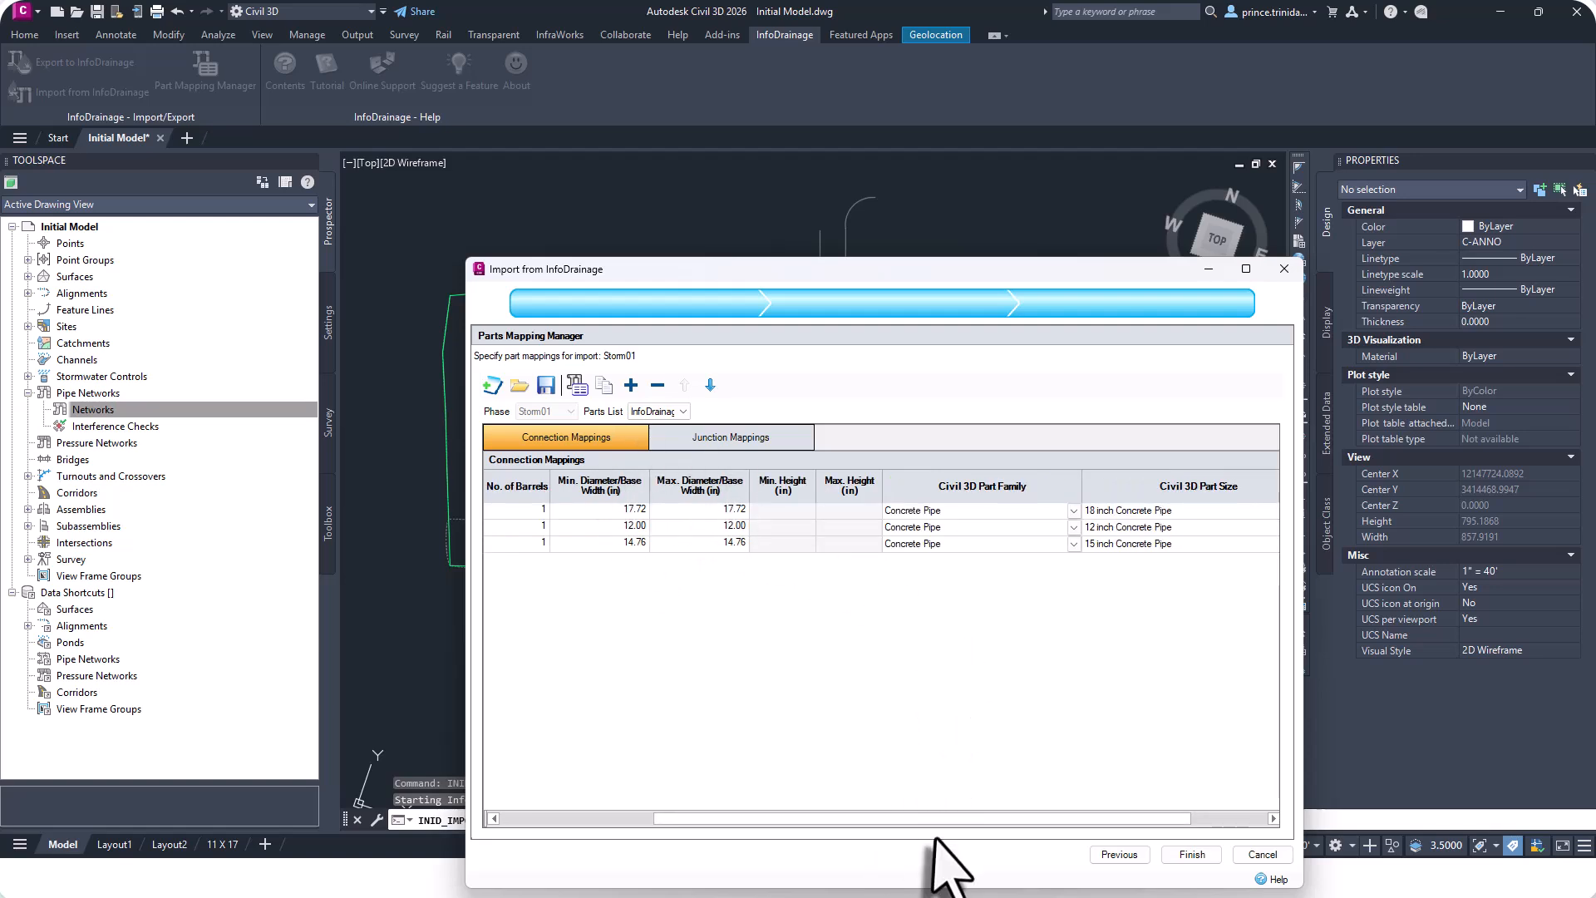
left_click_drag(940, 821, 1046, 818)
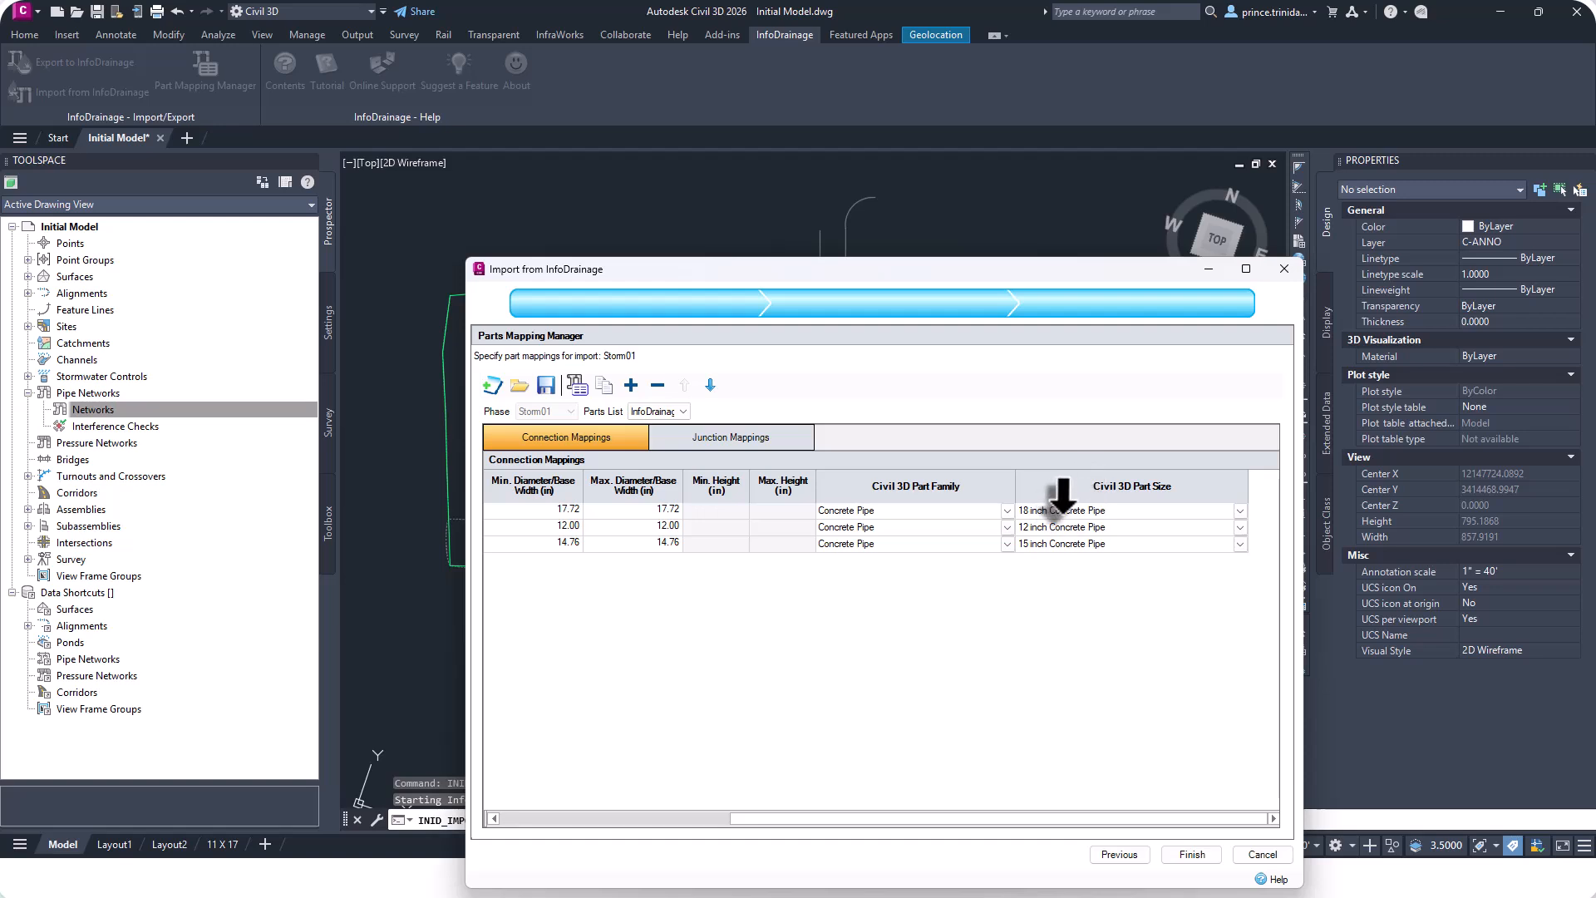
left_click(1240, 510)
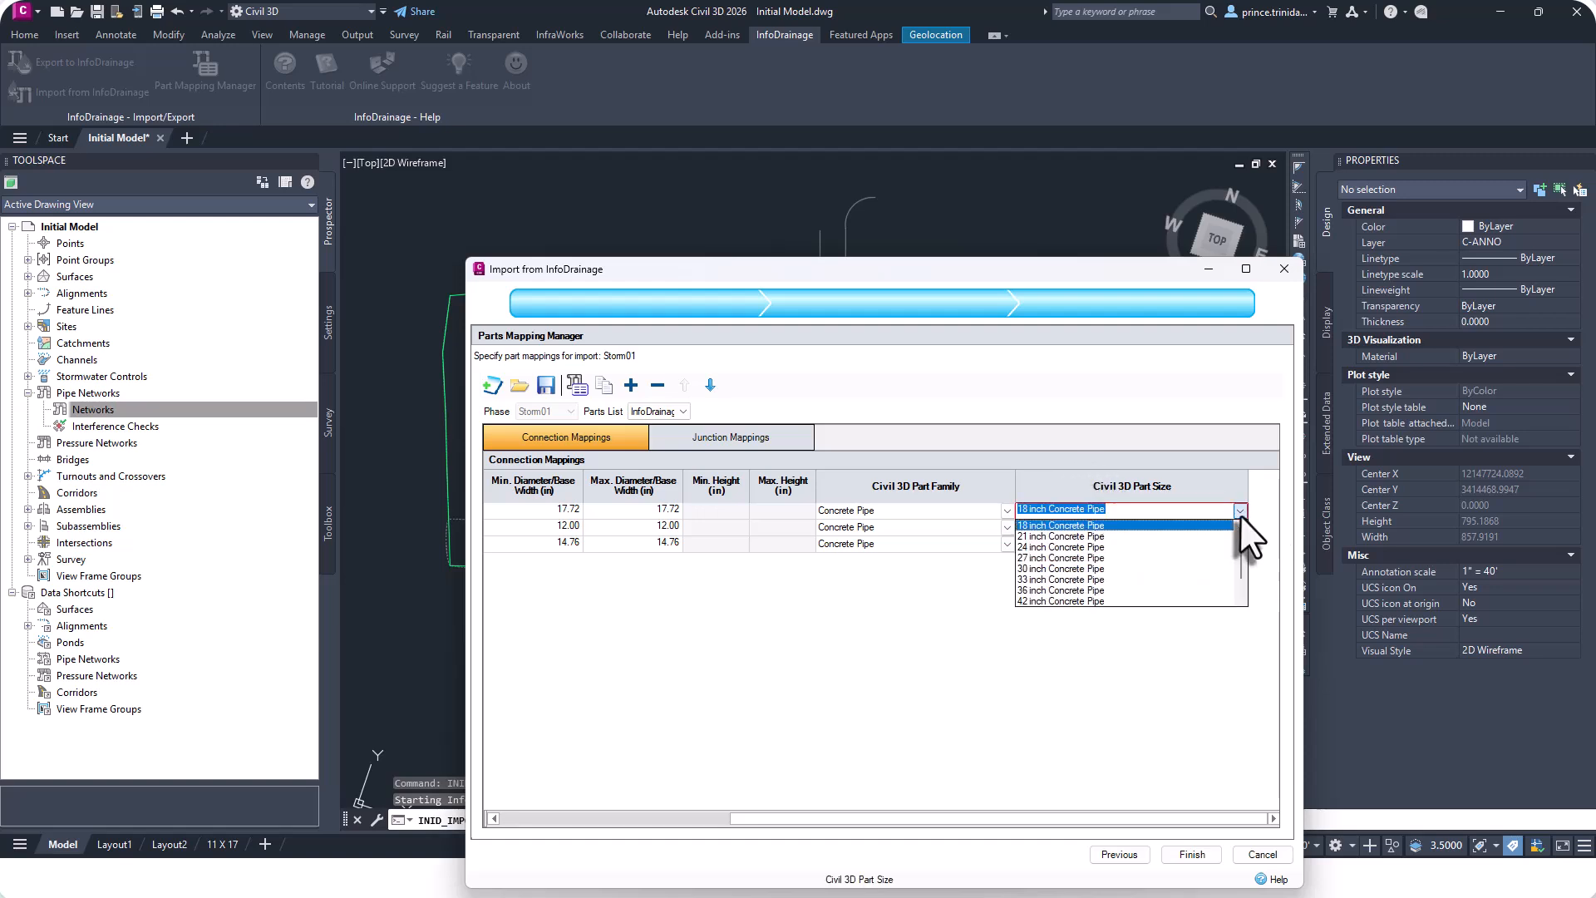
left_click(1118, 532)
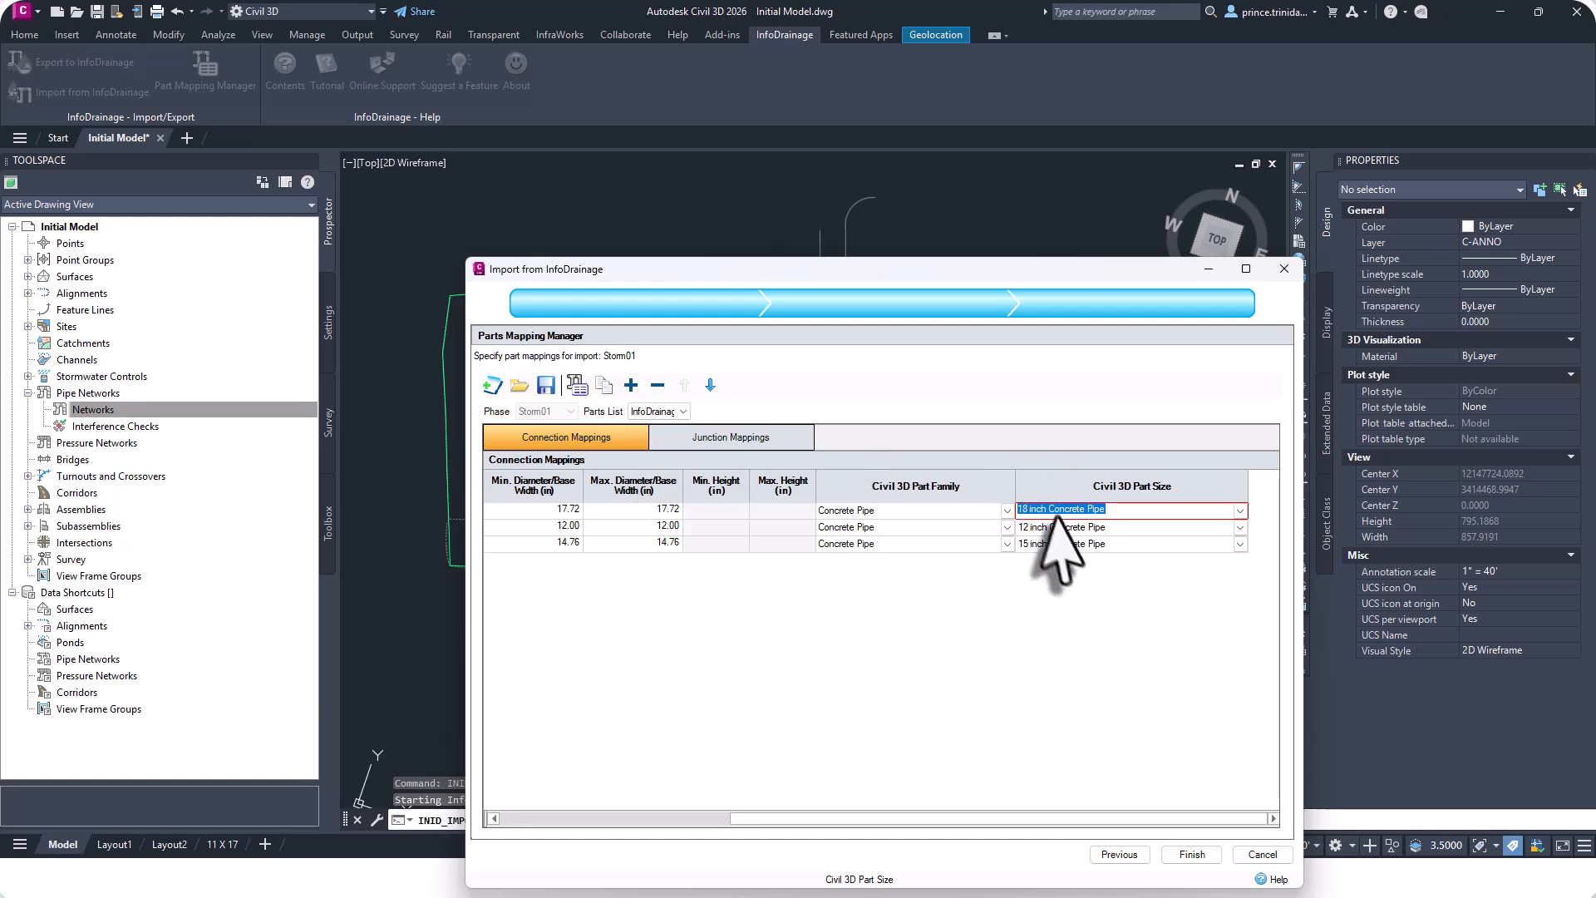
left_click(715, 528)
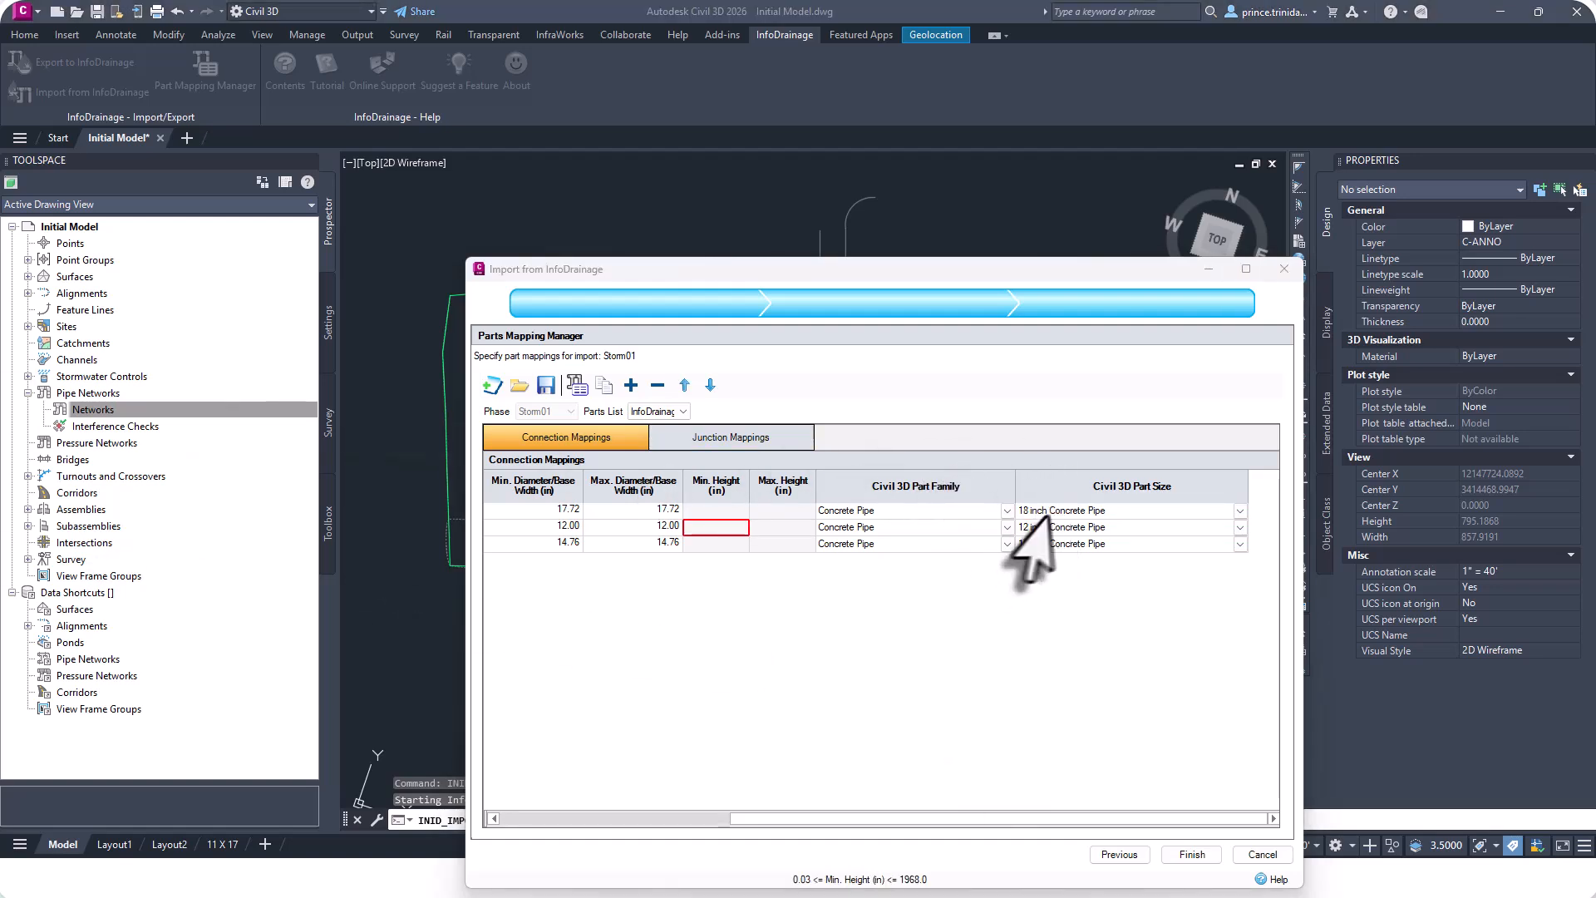
left_click(666, 527)
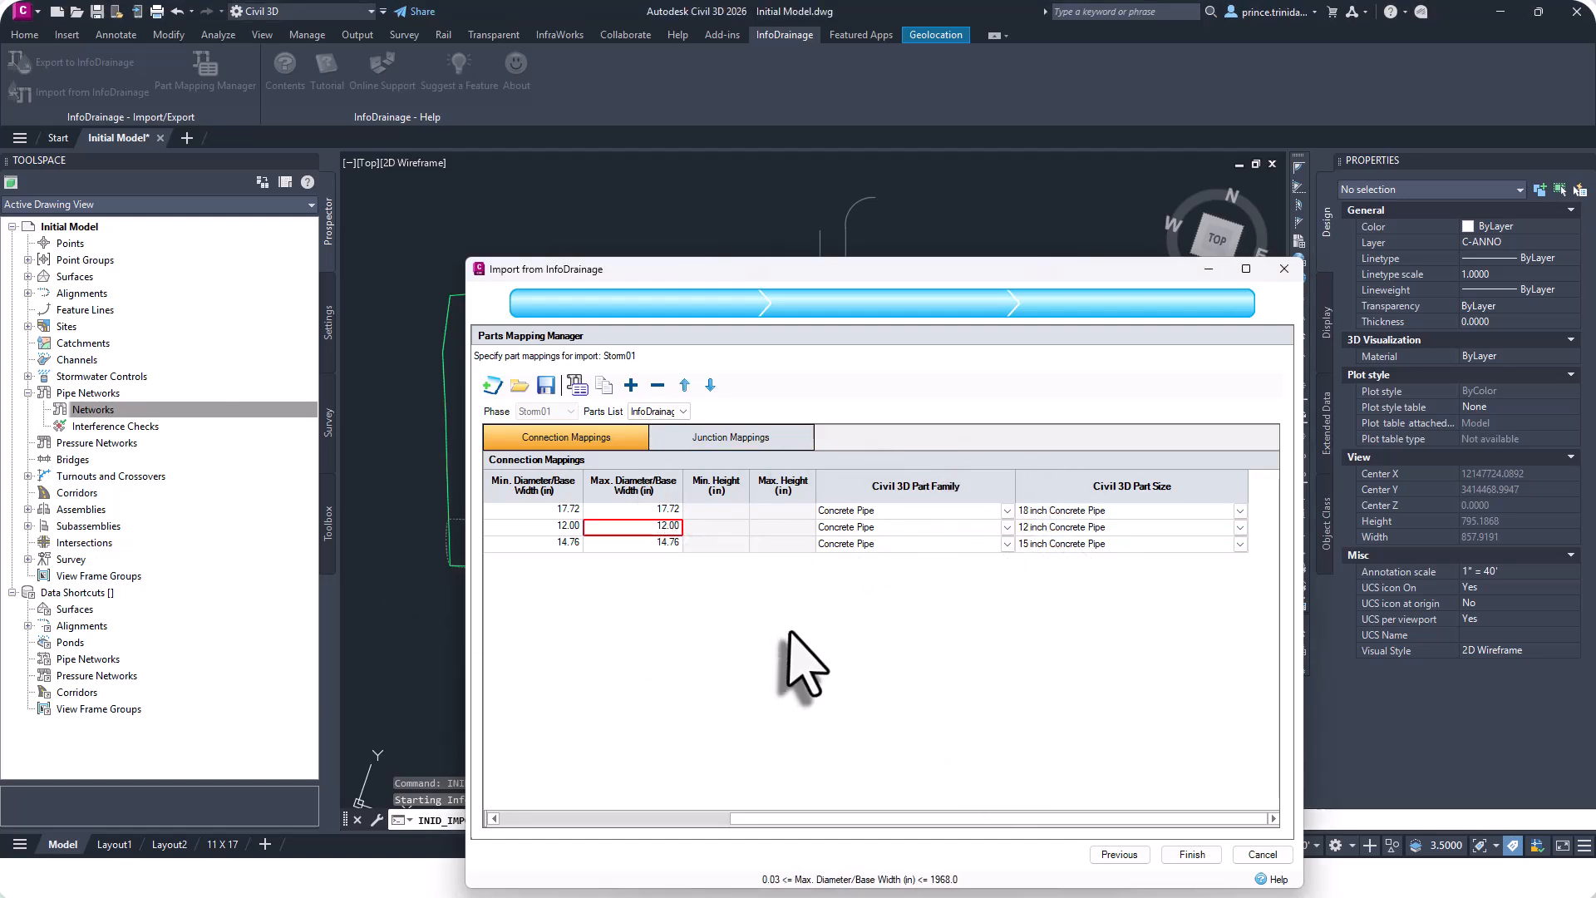
left_click(1110, 544)
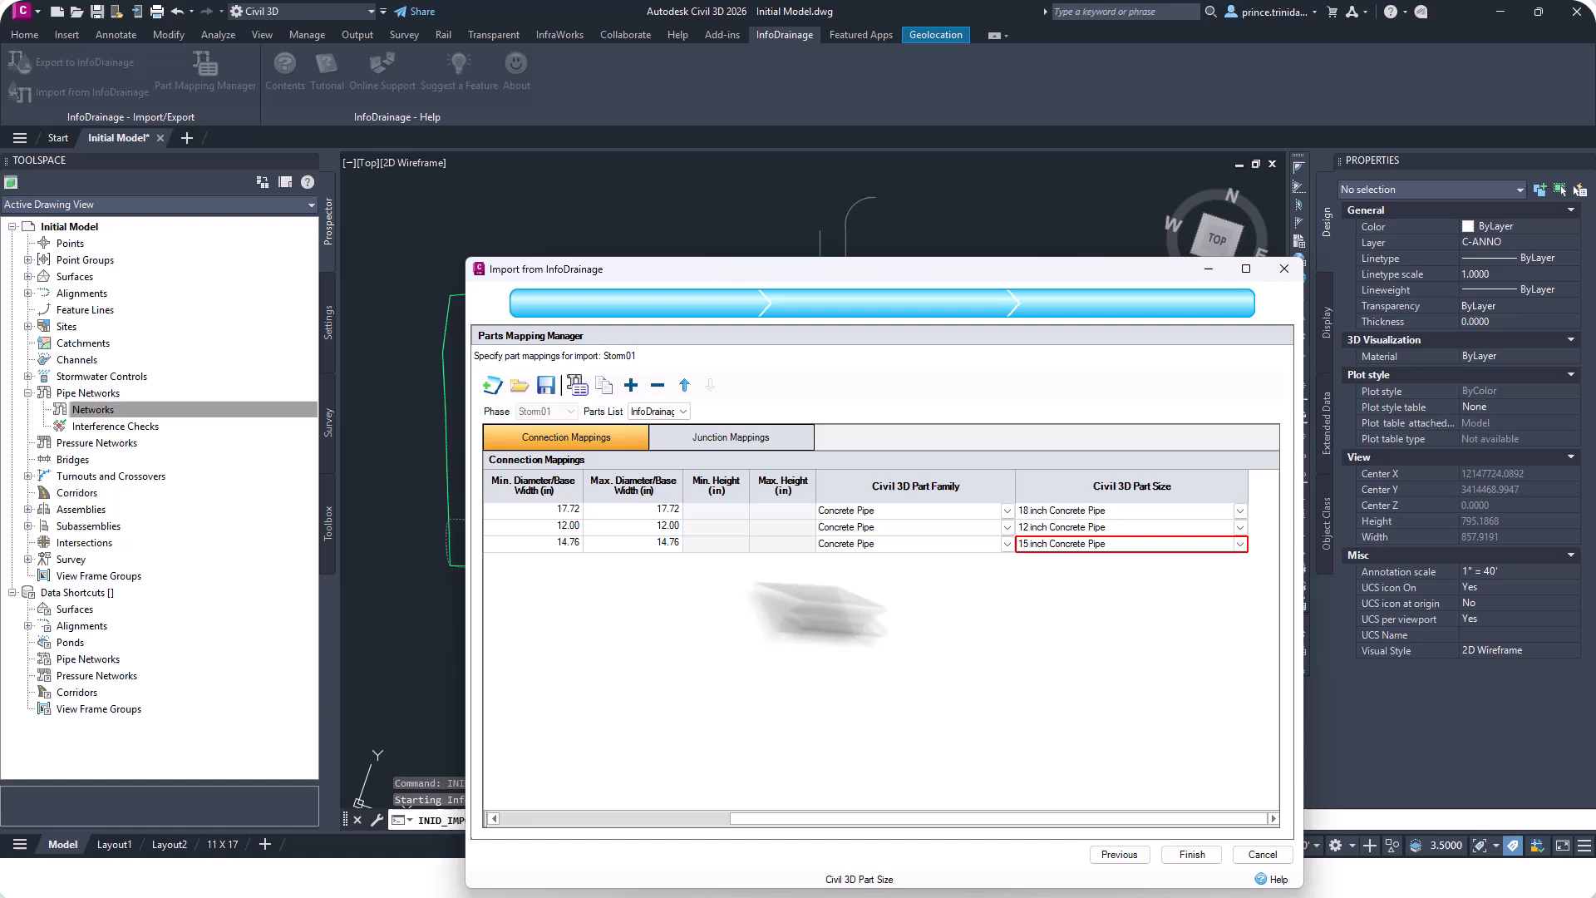
Review the junction mappings to Civil 3D concentric cylindrical structures and finish the import.
left_click(661, 544)
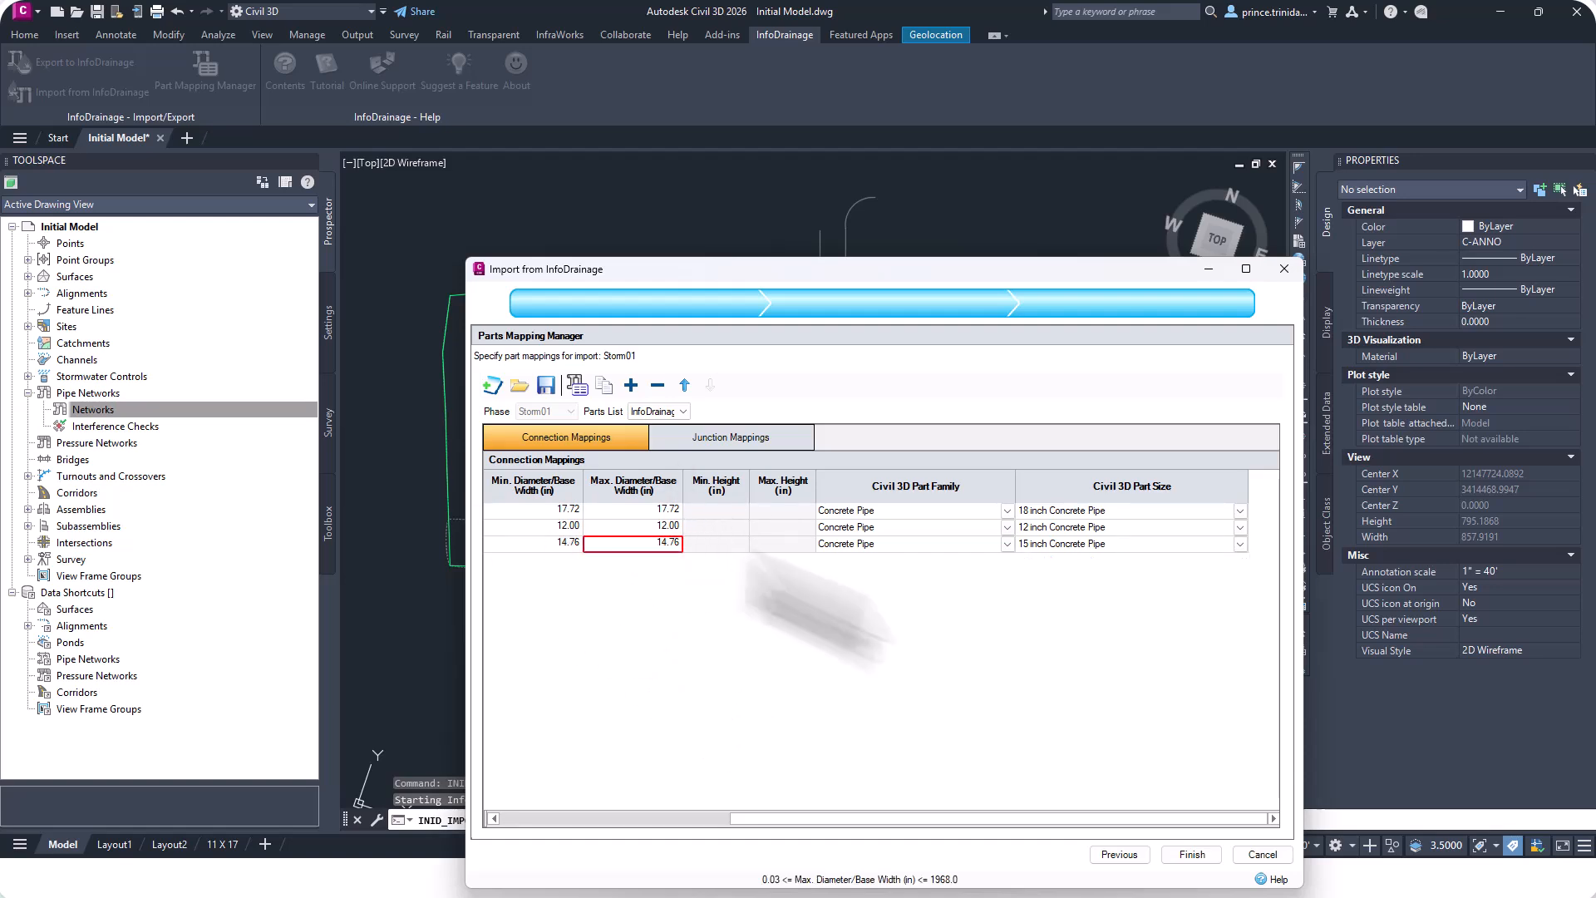
left_click(751, 443)
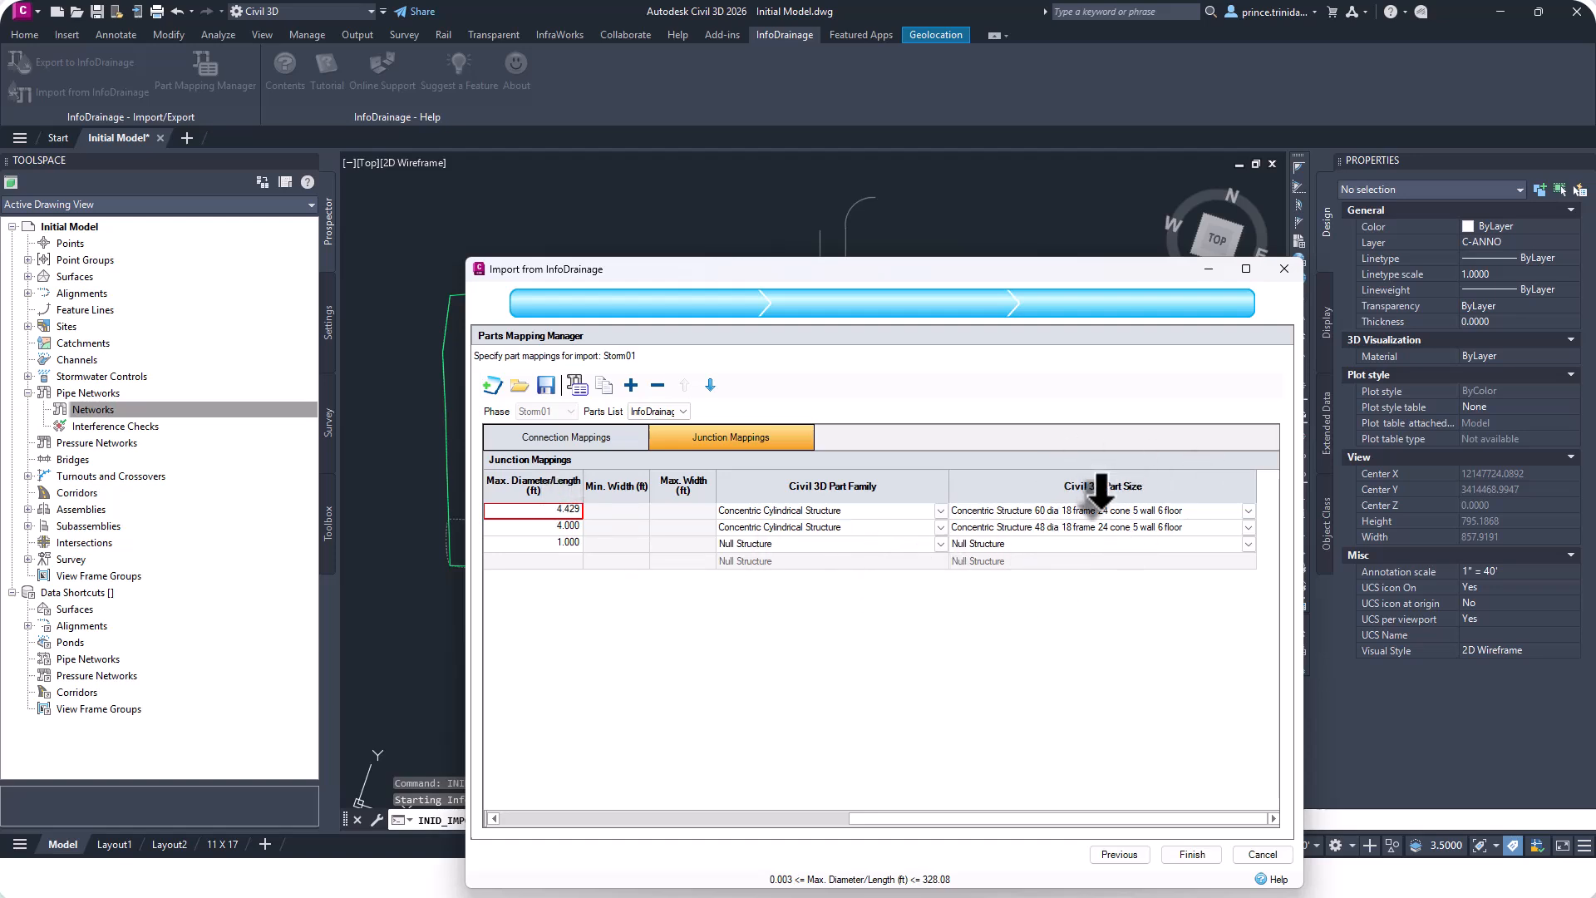
left_click(1249, 511)
left_click(1118, 539)
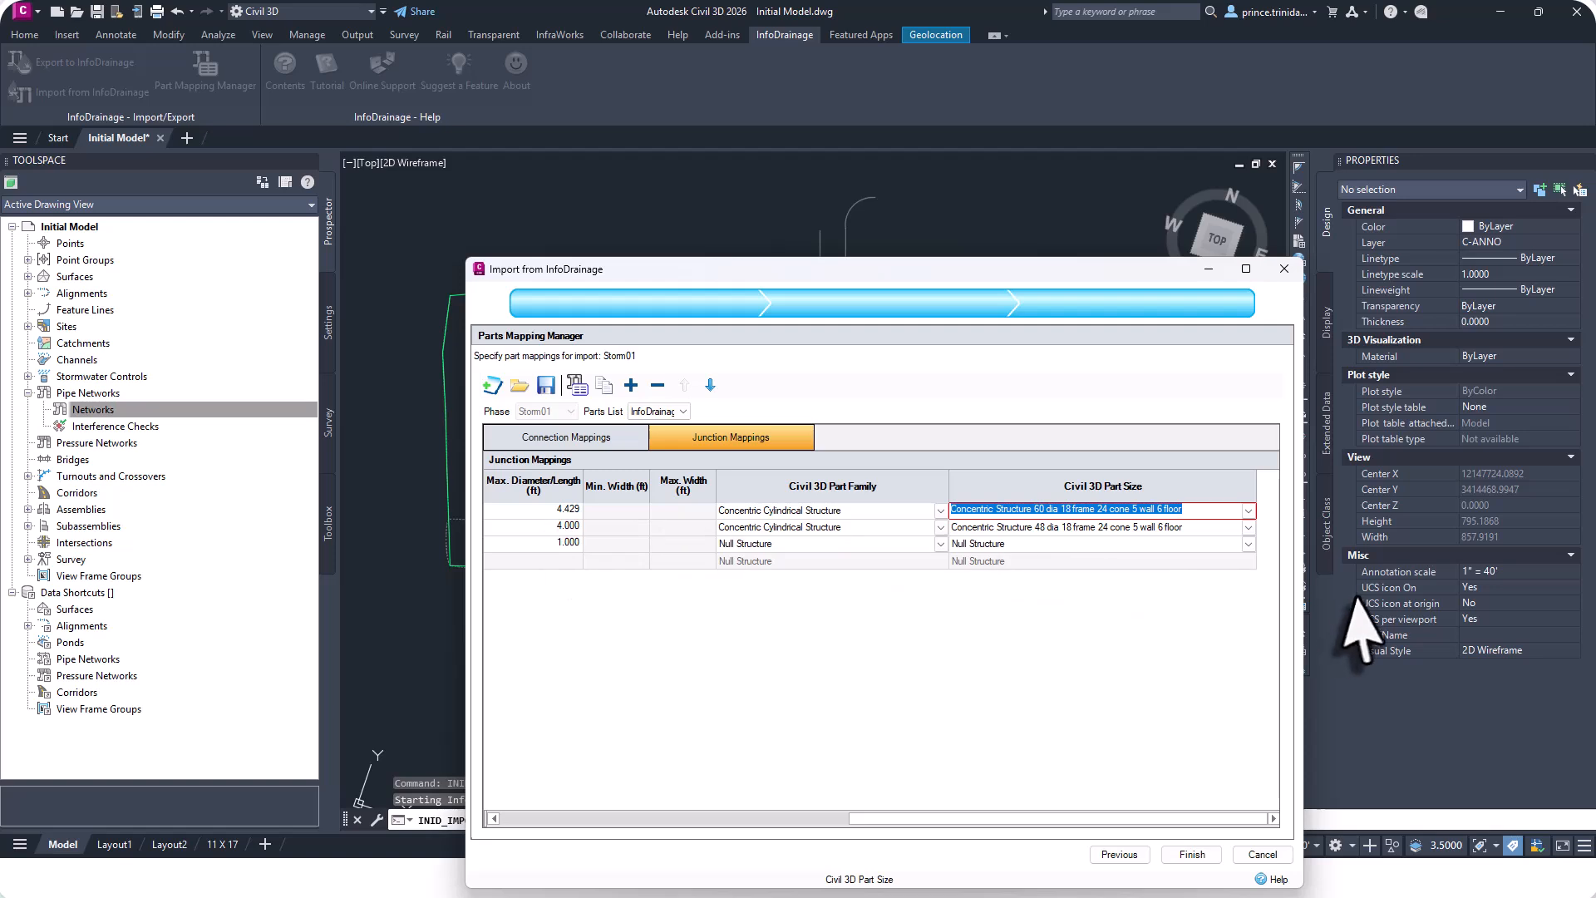
left_click(565, 542)
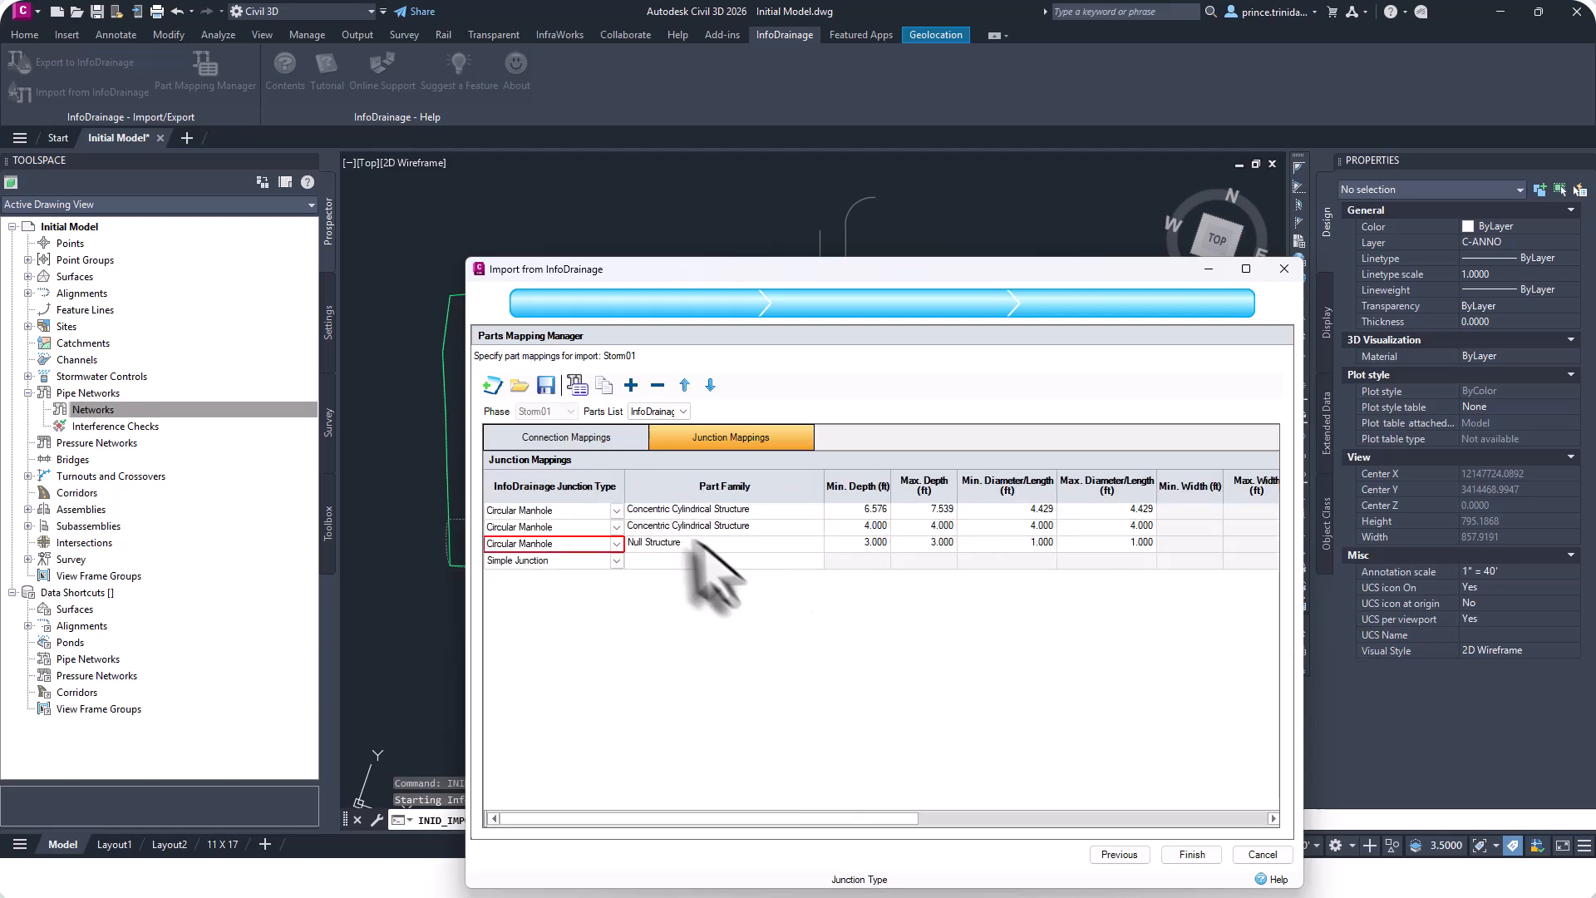
left_click_drag(823, 819, 1221, 835)
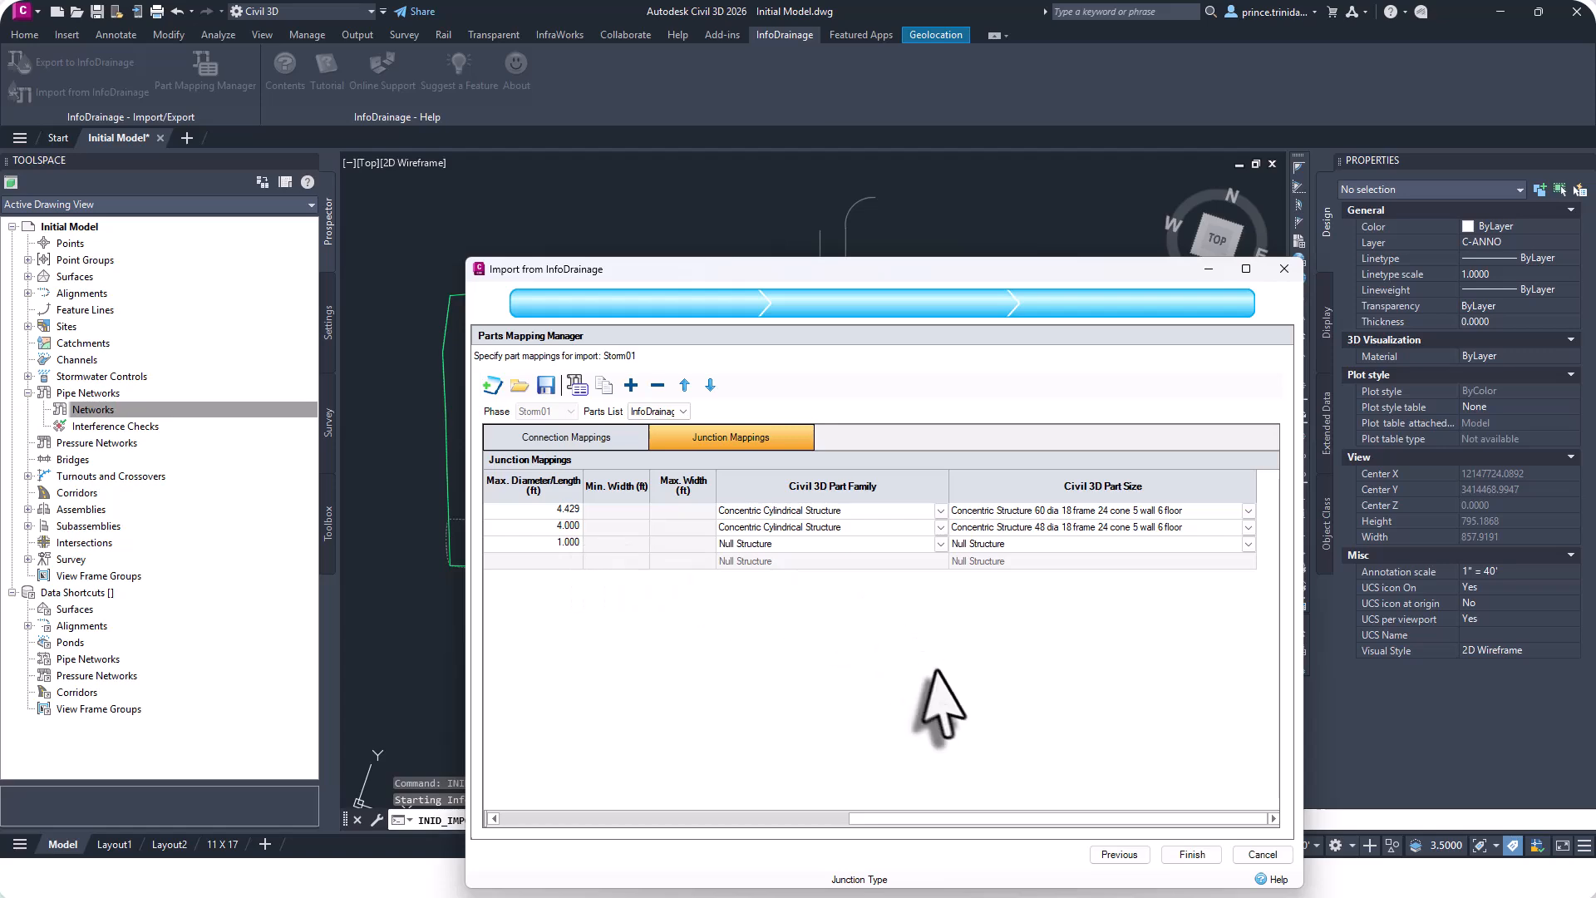
left_click(1180, 856)
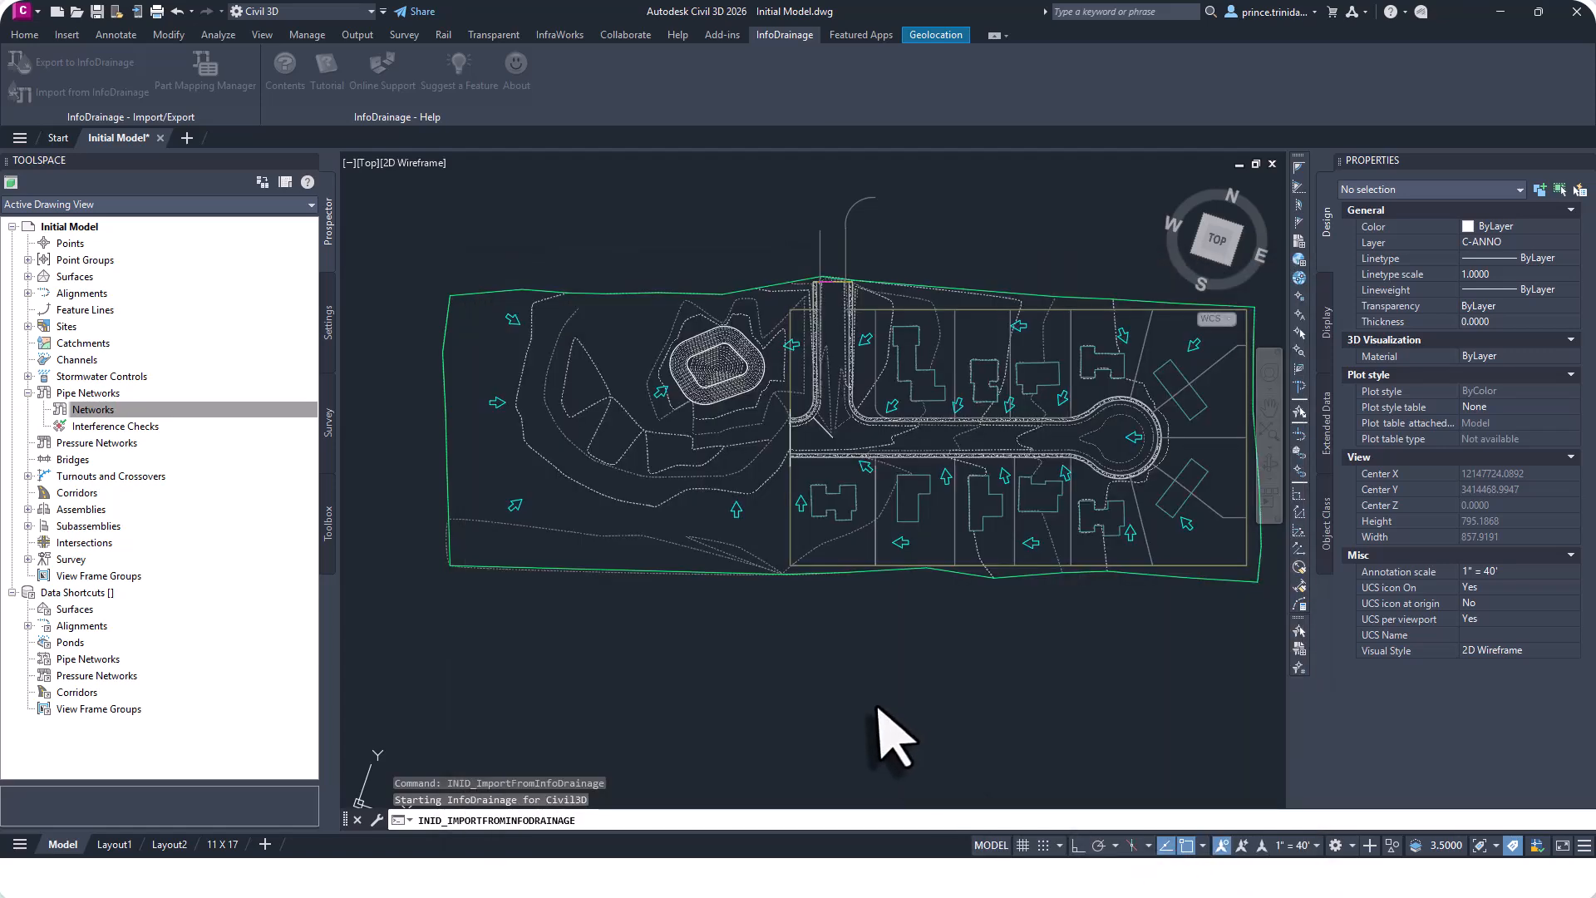
Start Alignment from Network on the Storm01 network and pick its first and last parts along the flow path.
scroll(883, 730, "up", 4)
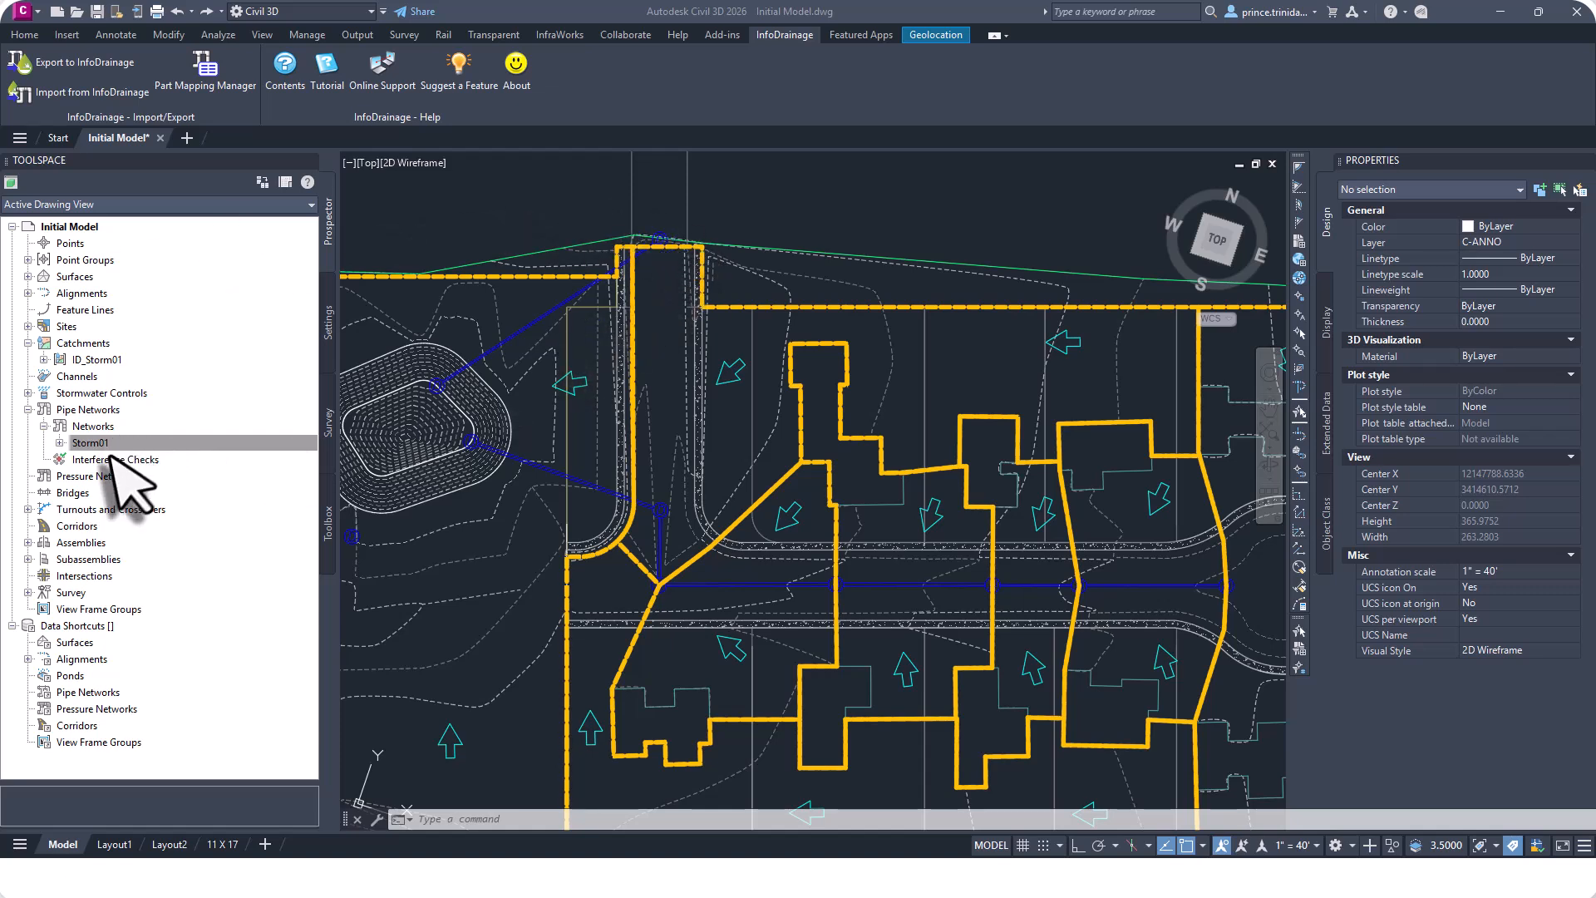
right_click(155, 444)
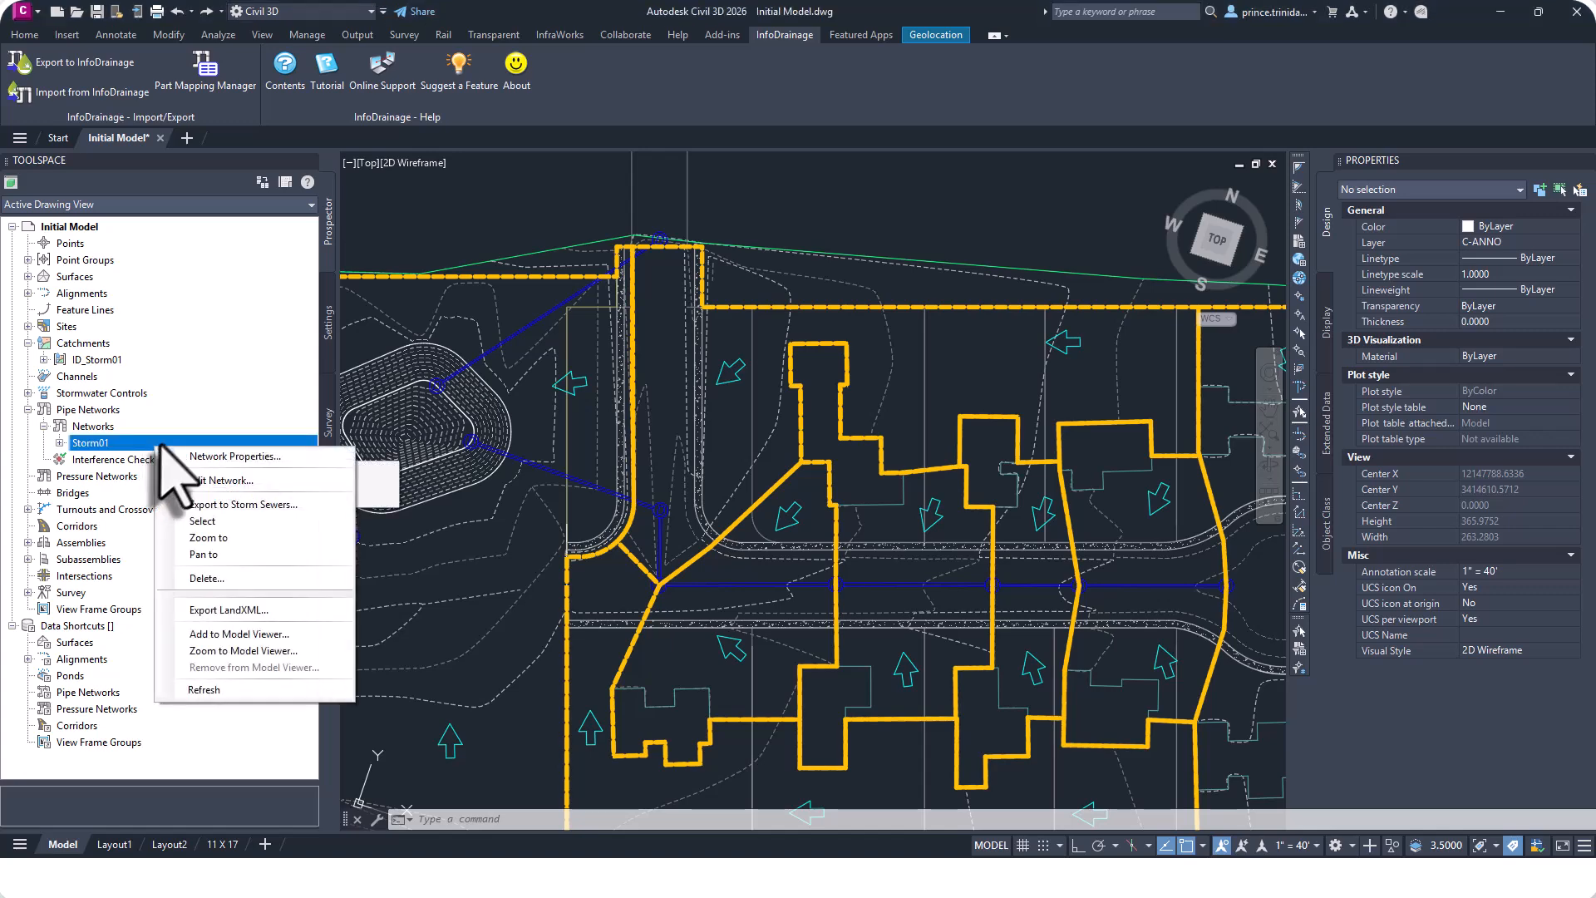
left_click(204, 521)
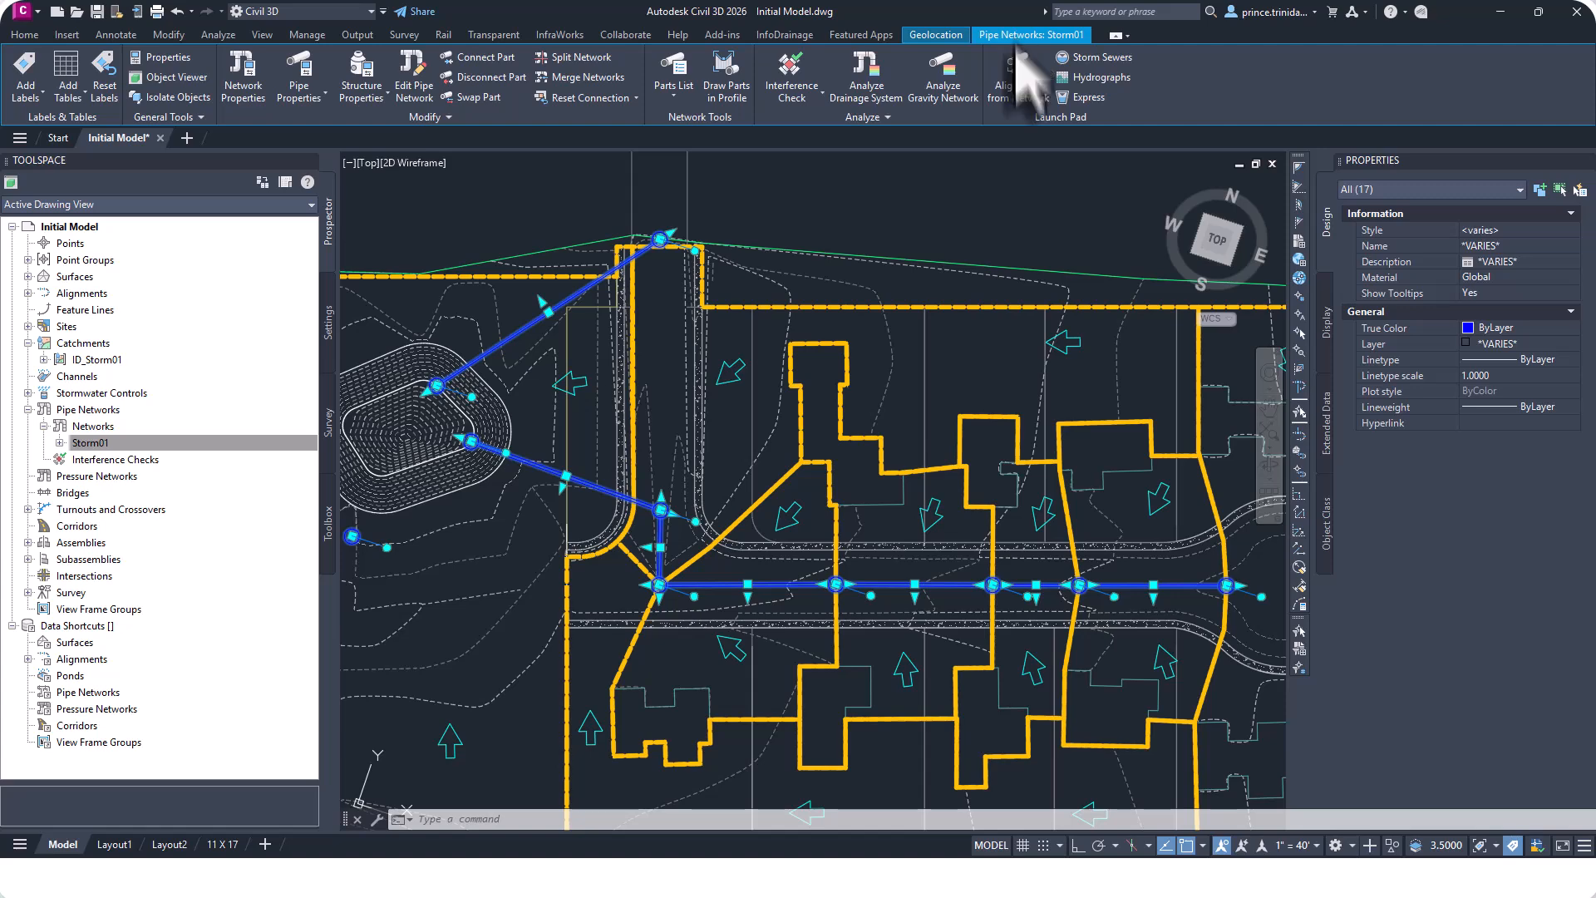
left_click(1024, 98)
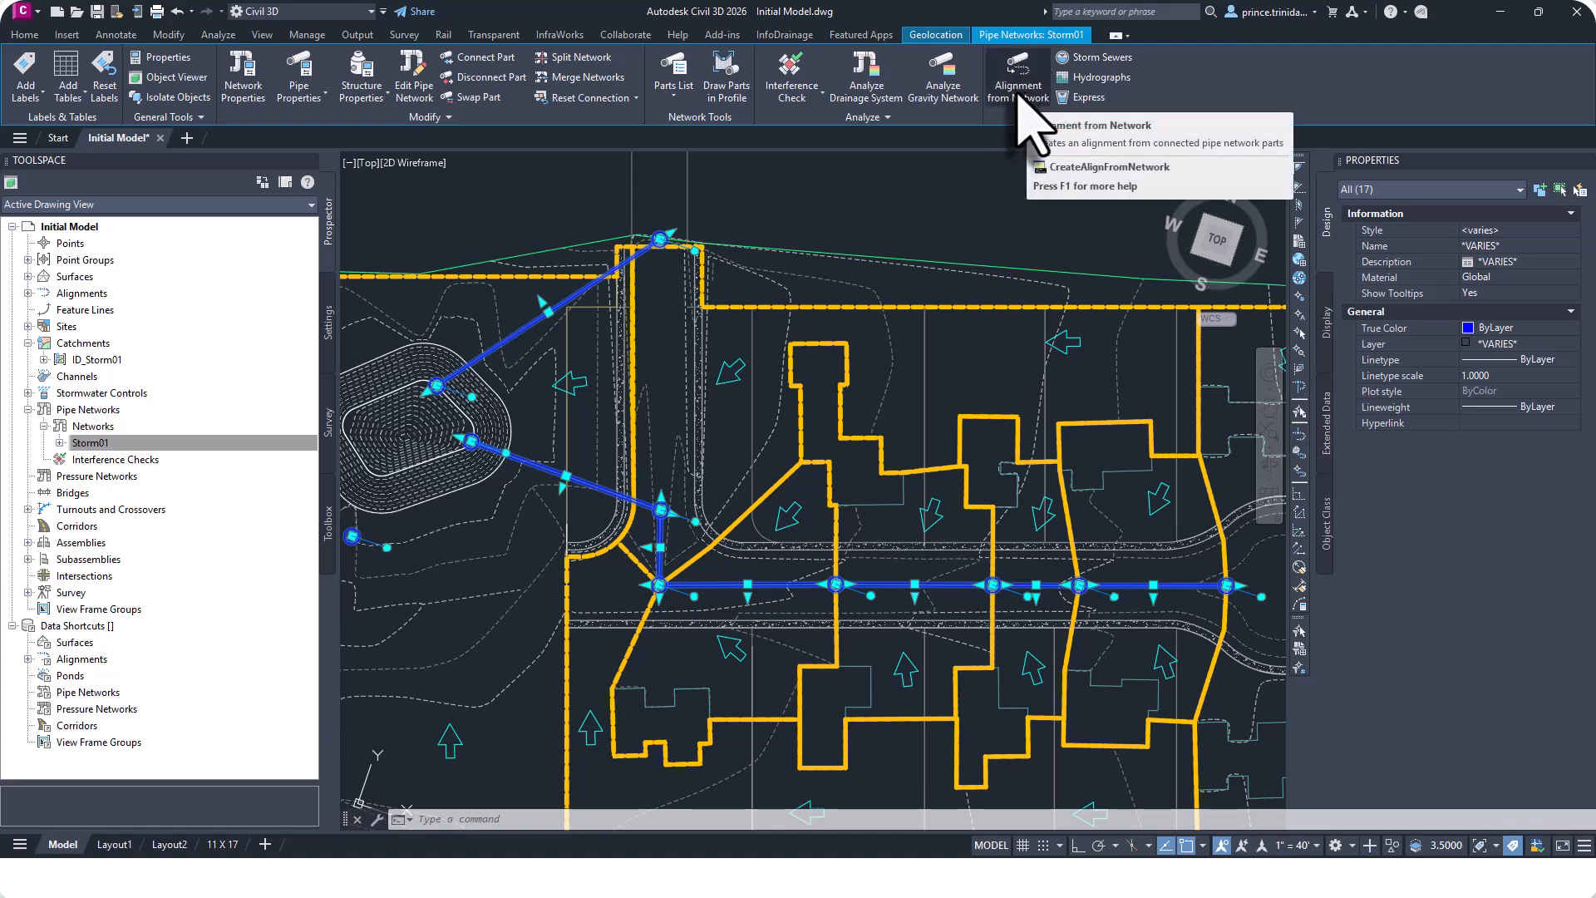
left_click(1039, 131)
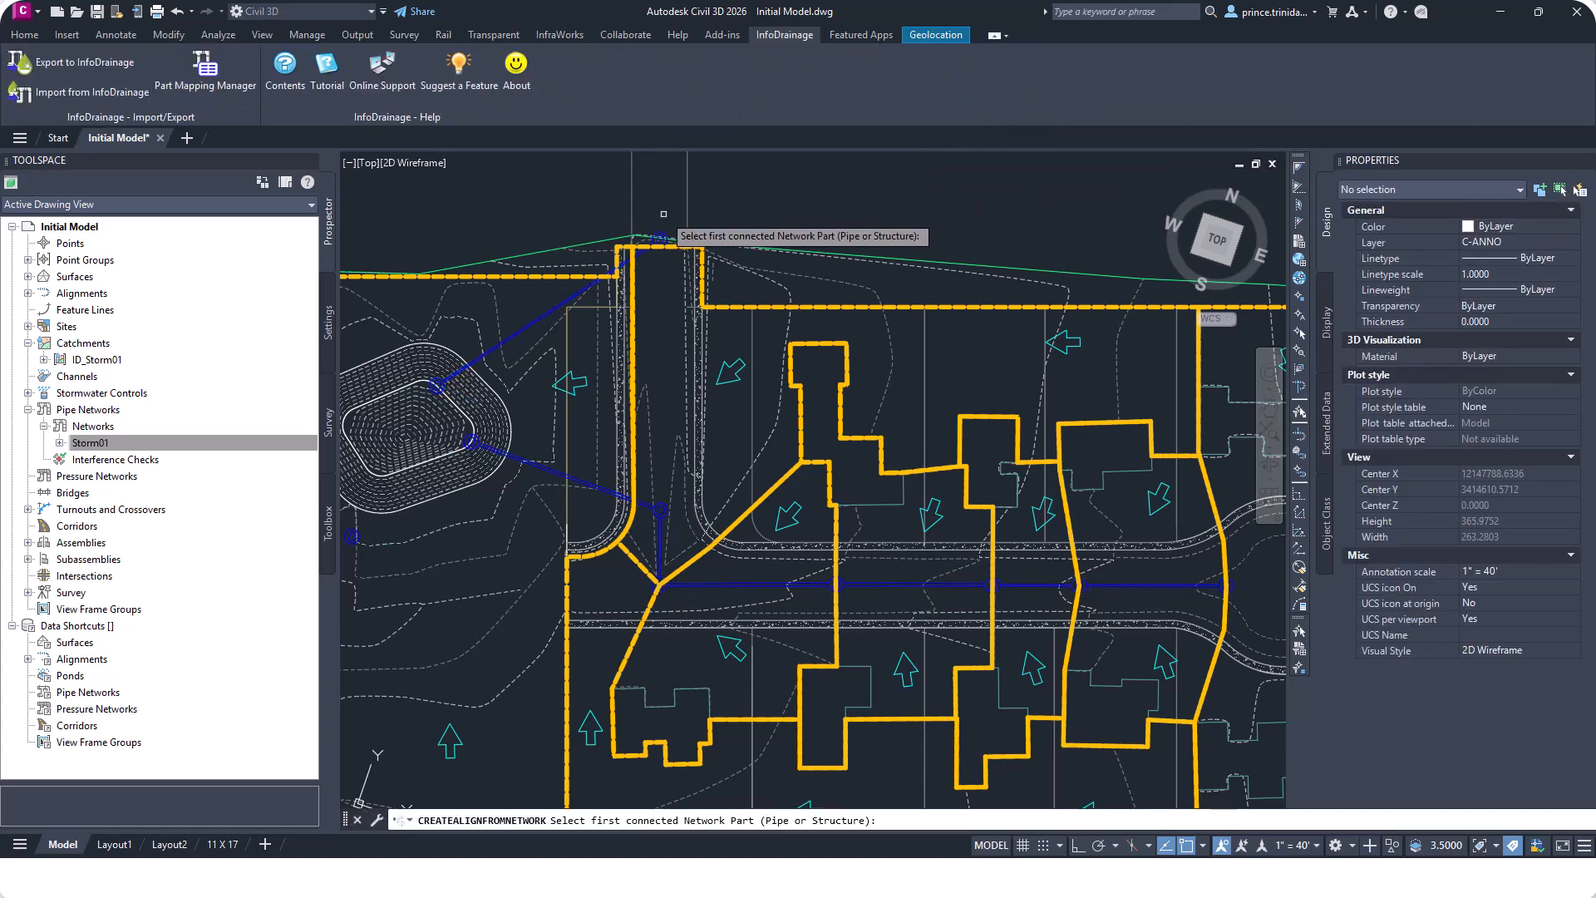
scroll(854, 491, "down", 2)
scroll(997, 549, "up", 4)
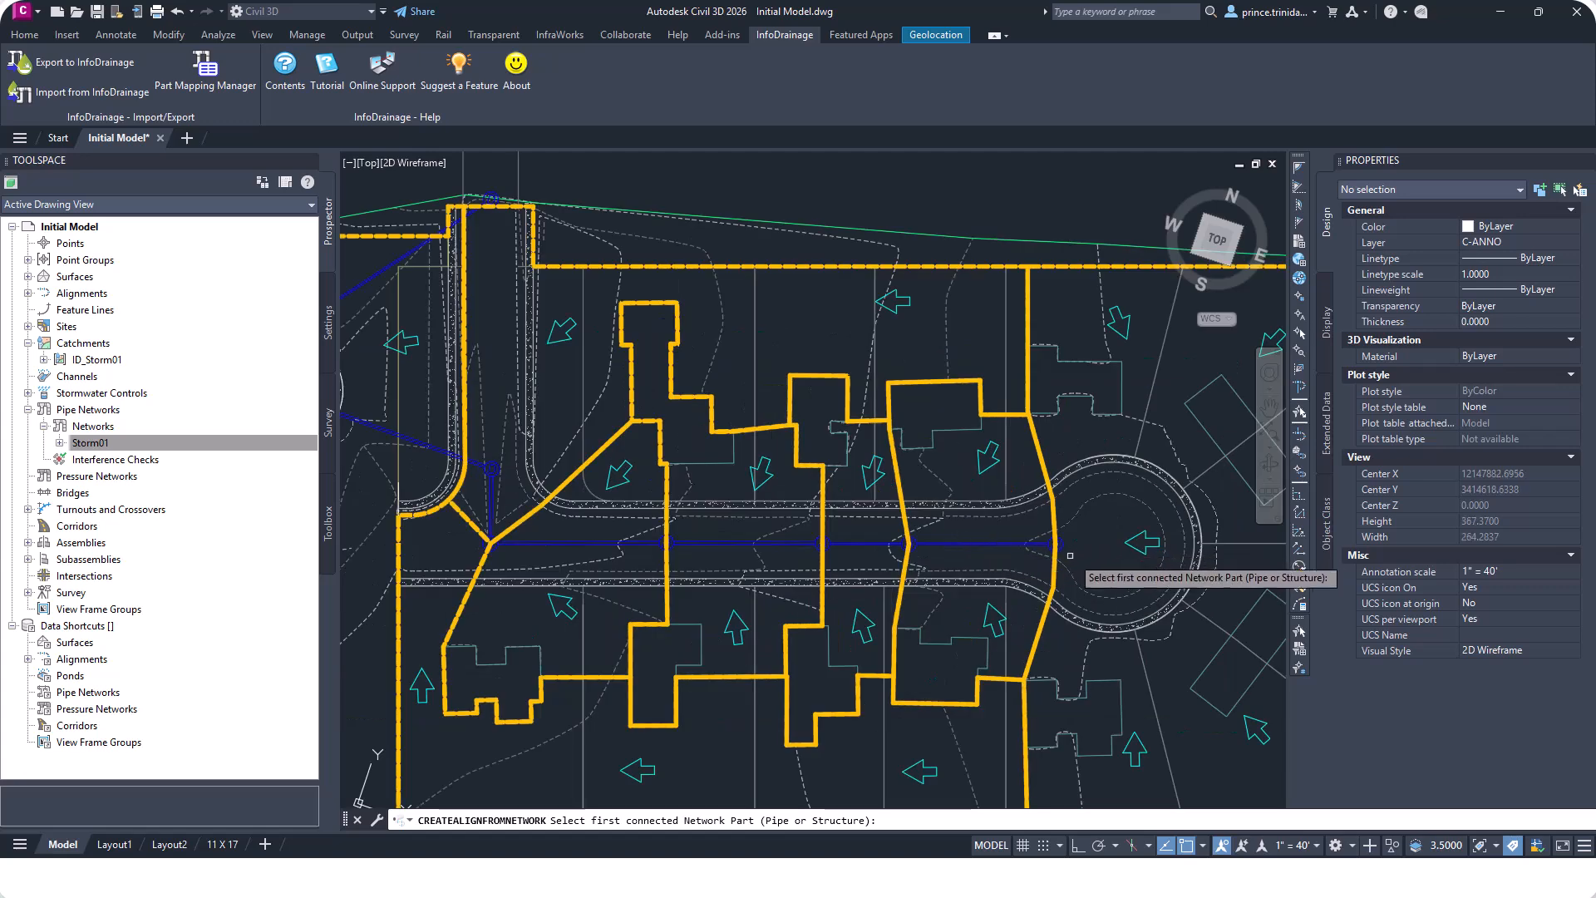
left_click(1051, 537)
scroll(706, 640, "down", 4)
scroll(616, 474, "up", 6)
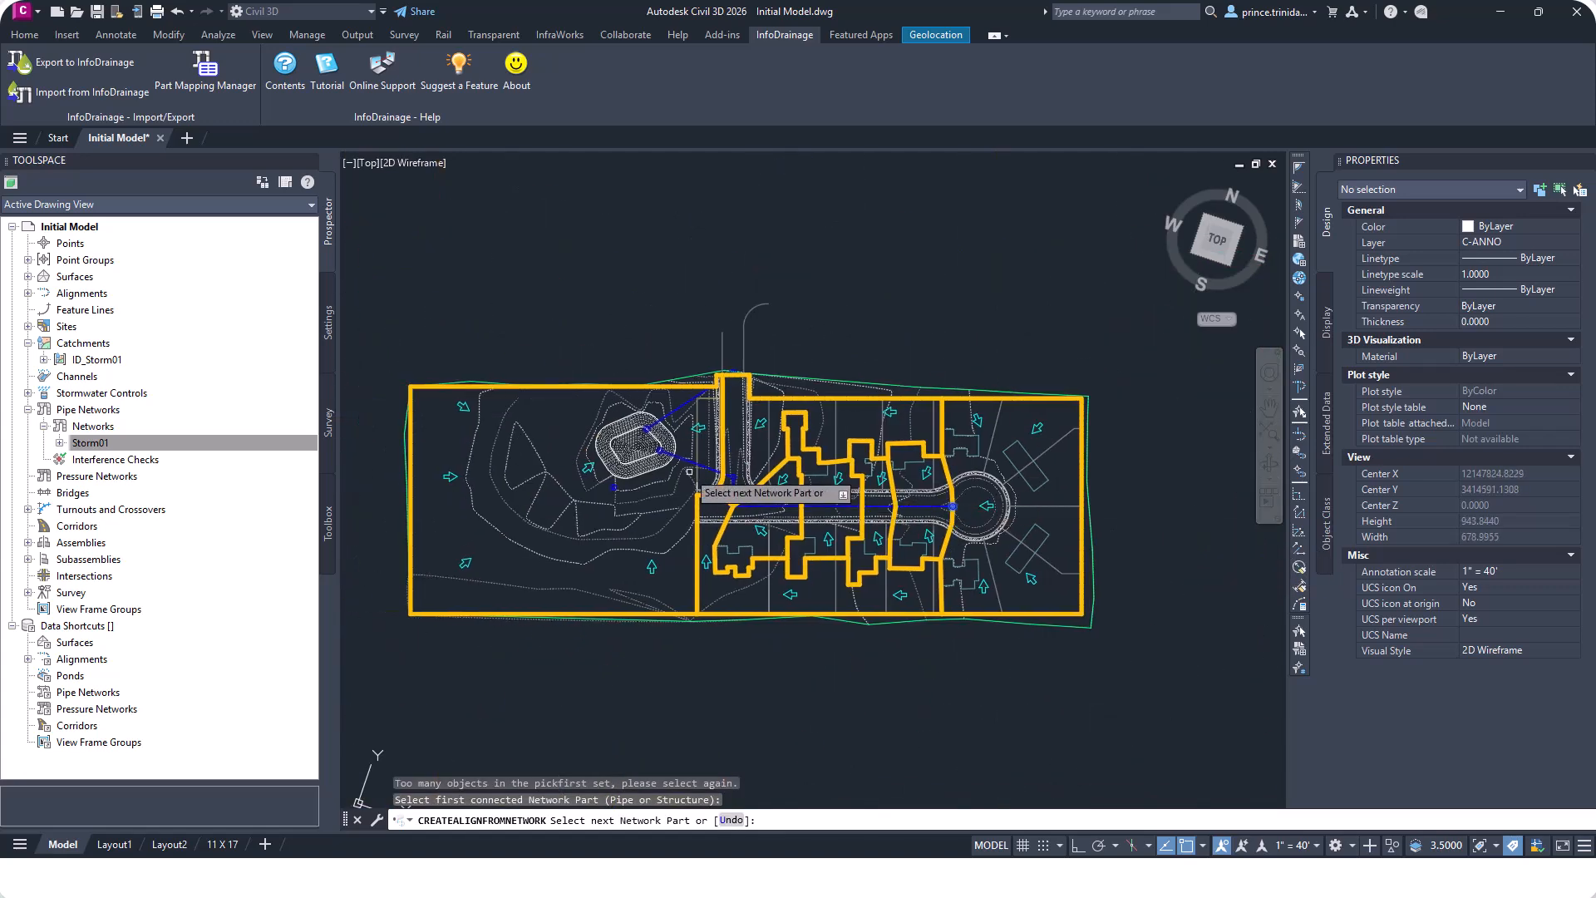
left_click(604, 395)
scroll(611, 403, "down", 6)
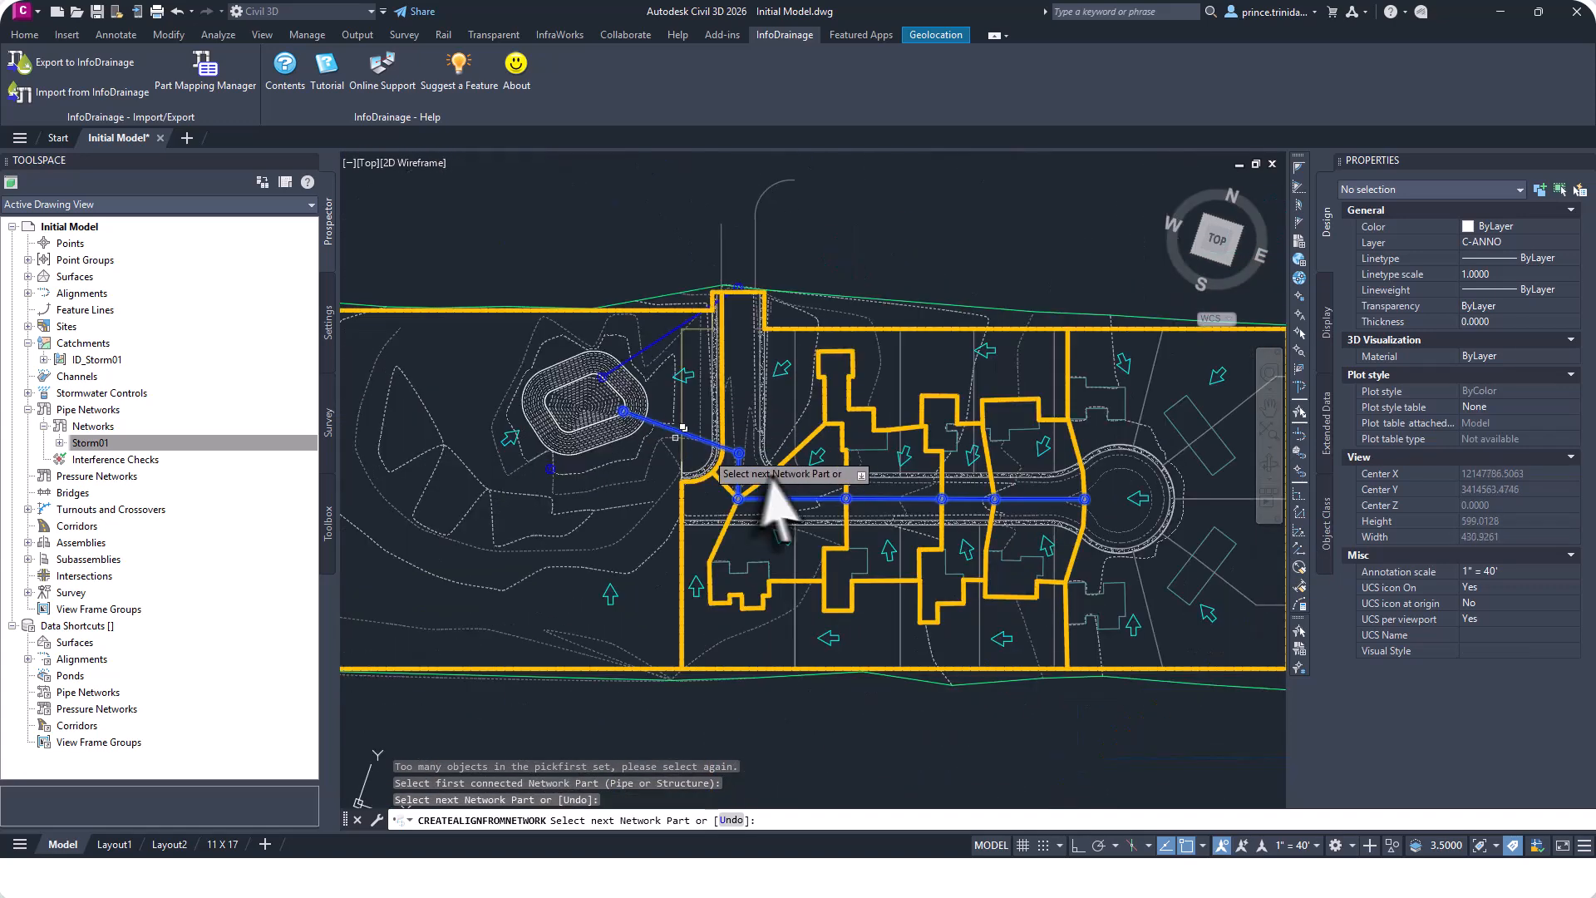
key("Return")
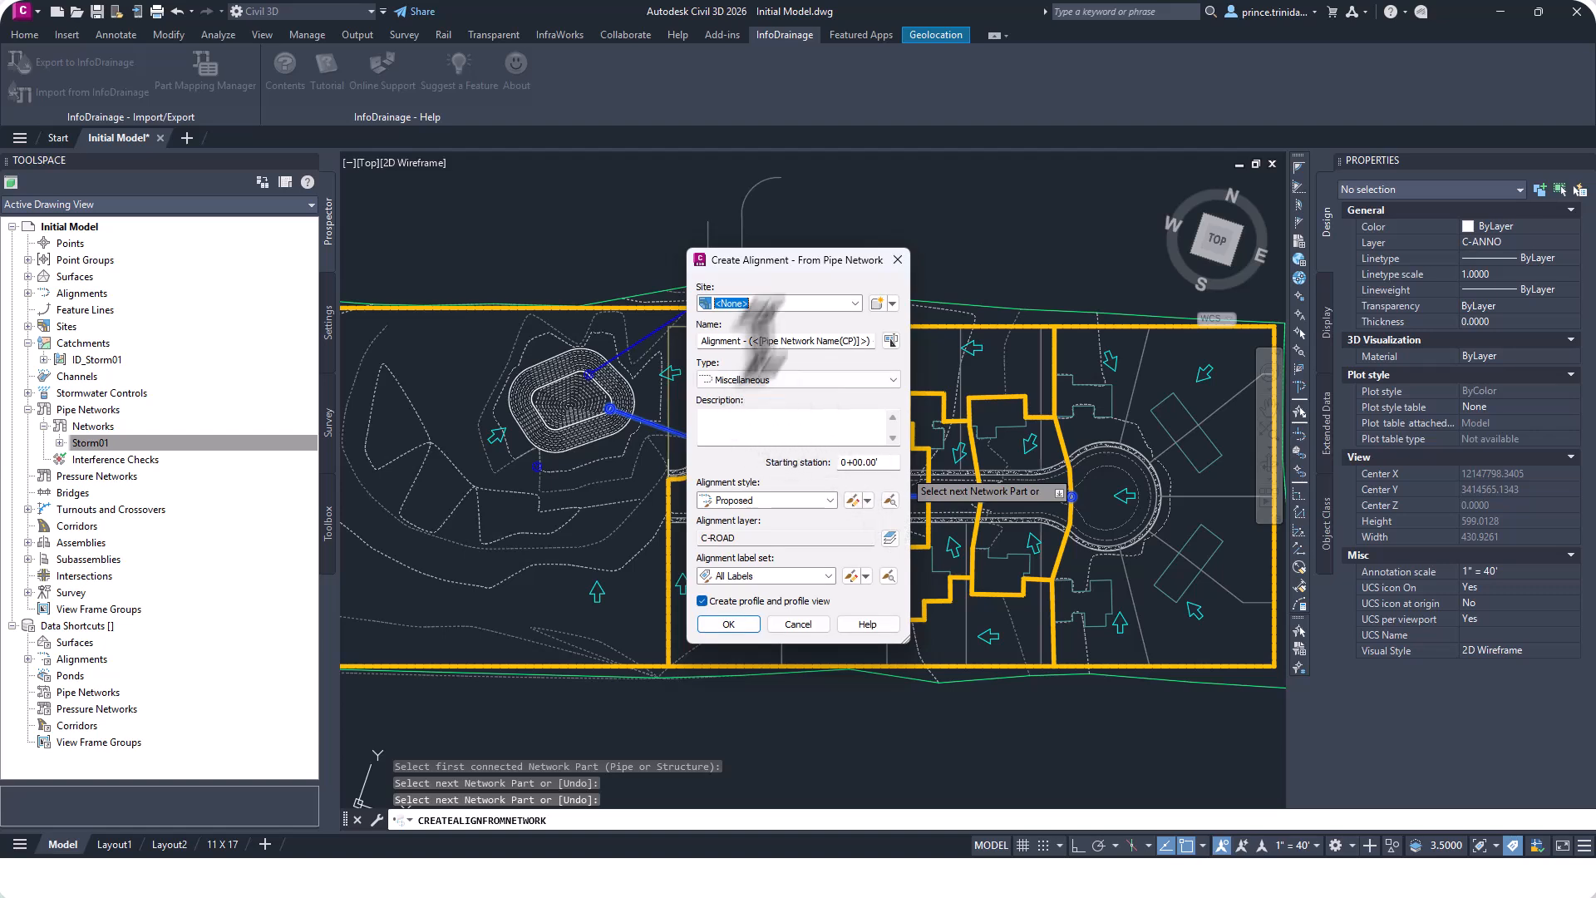
Assign the new alignment to the Grading site and create it with profile and profile view enabled.
left_click(854, 302)
left_click(747, 332)
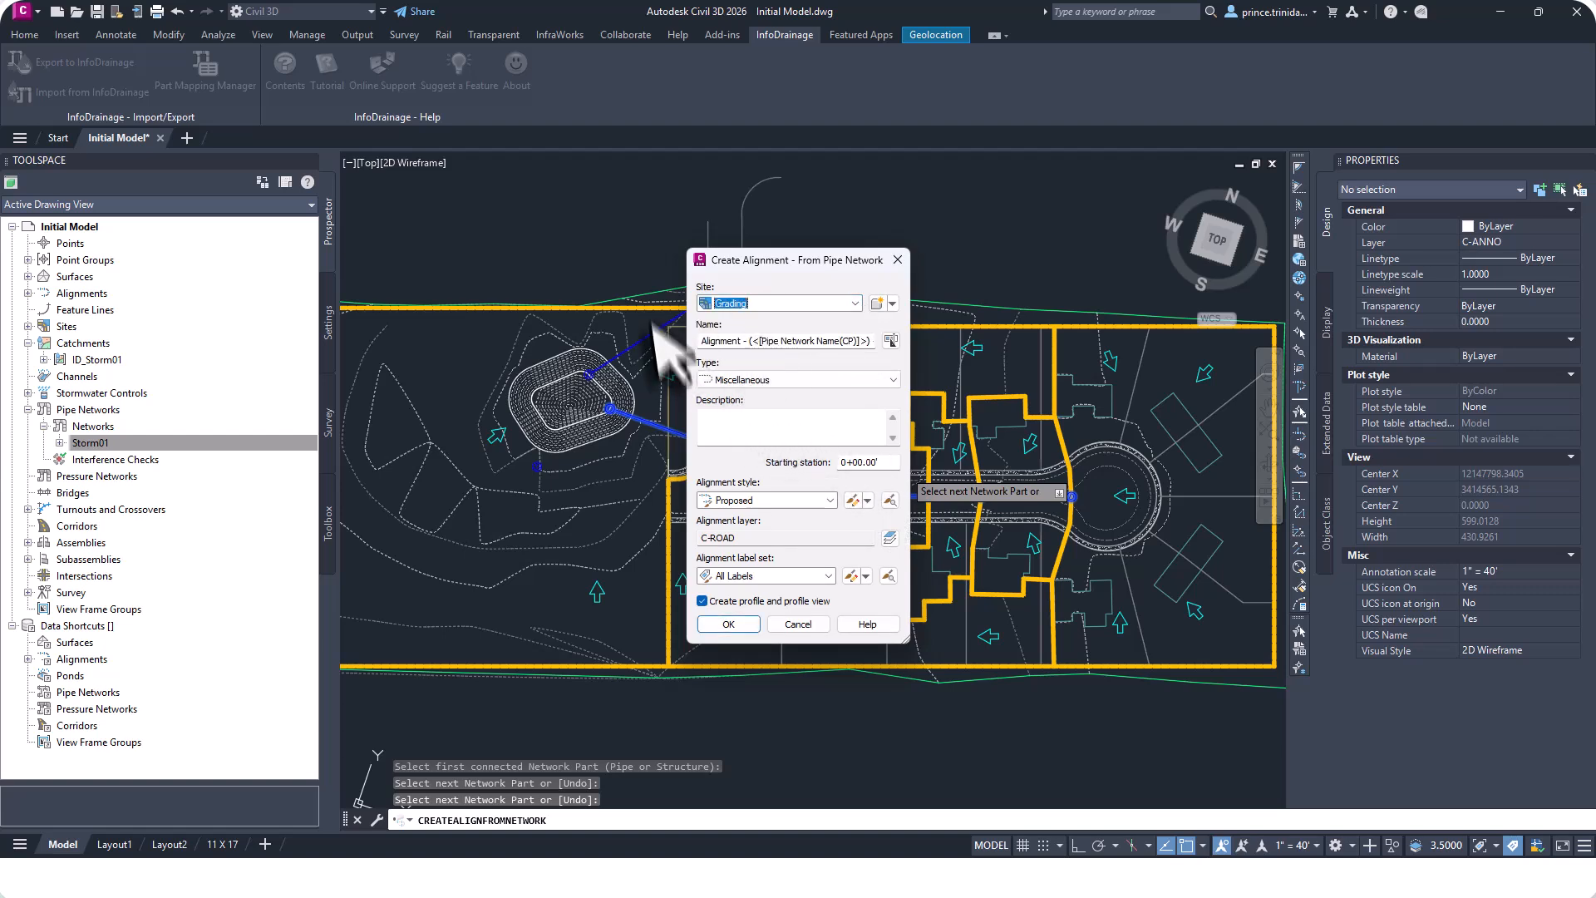
left_click(729, 624)
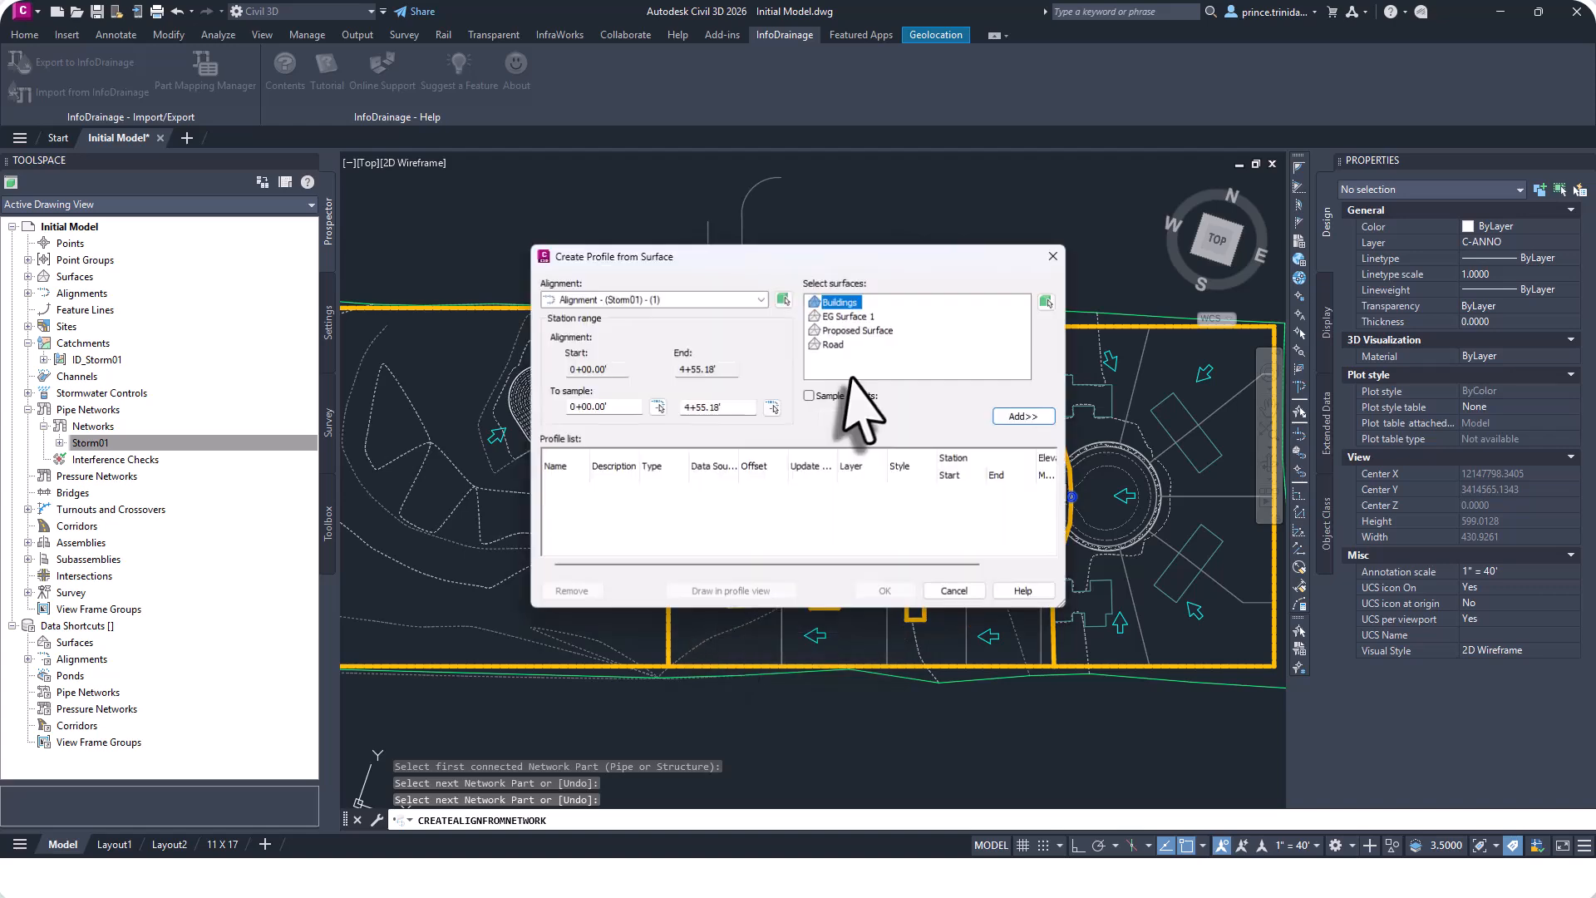
Add the Proposed Surface profile and create the profile view with default settings.
left_click(861, 330)
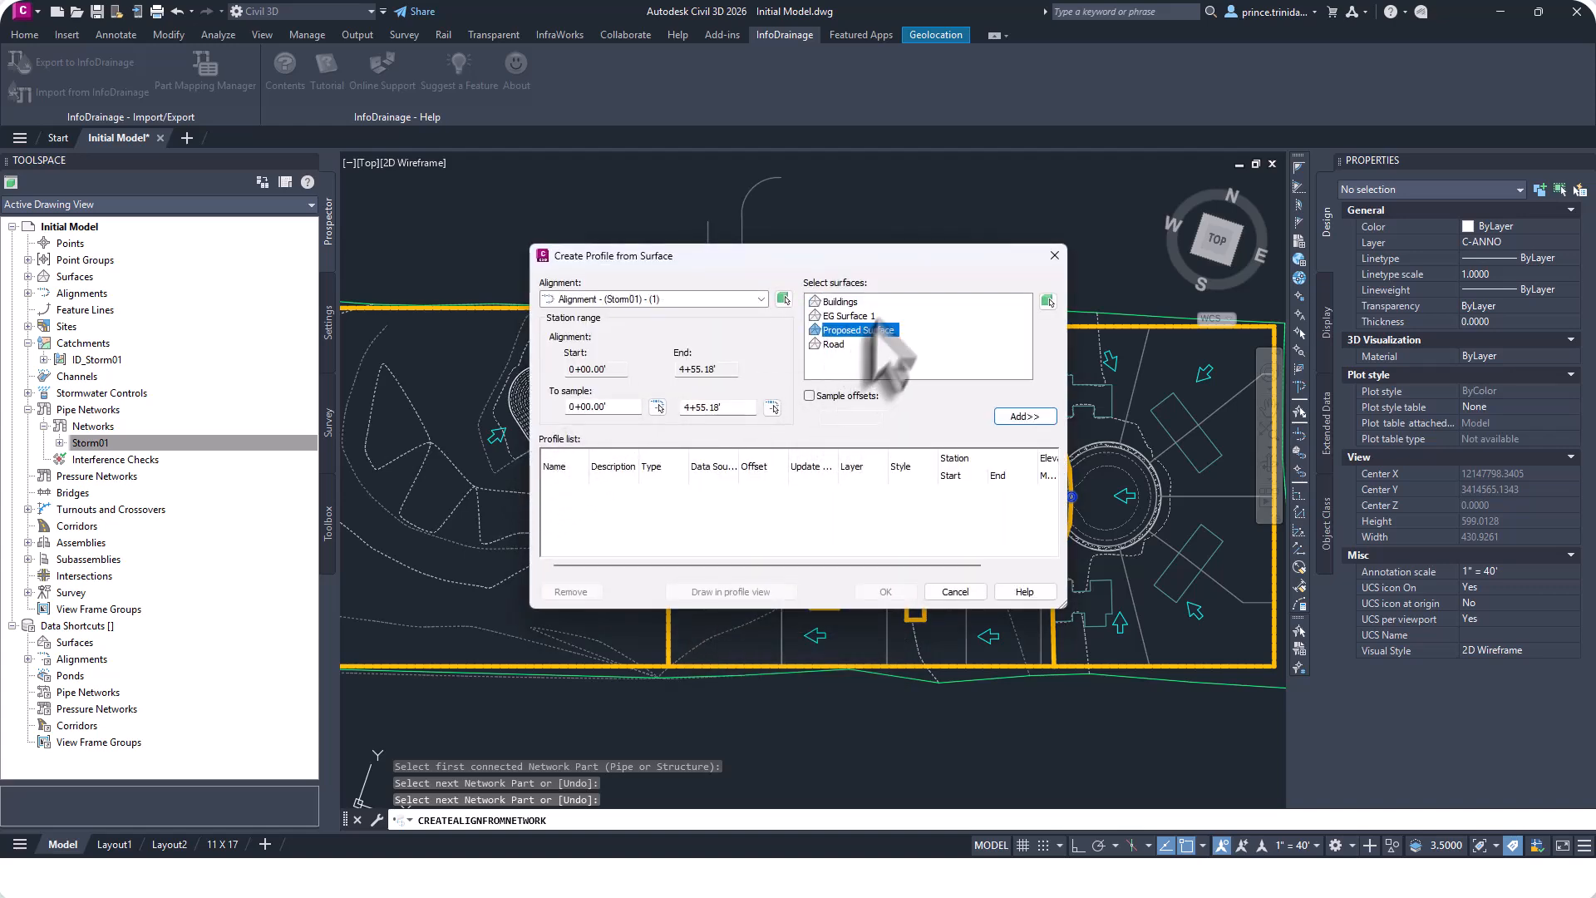
left_click(1026, 416)
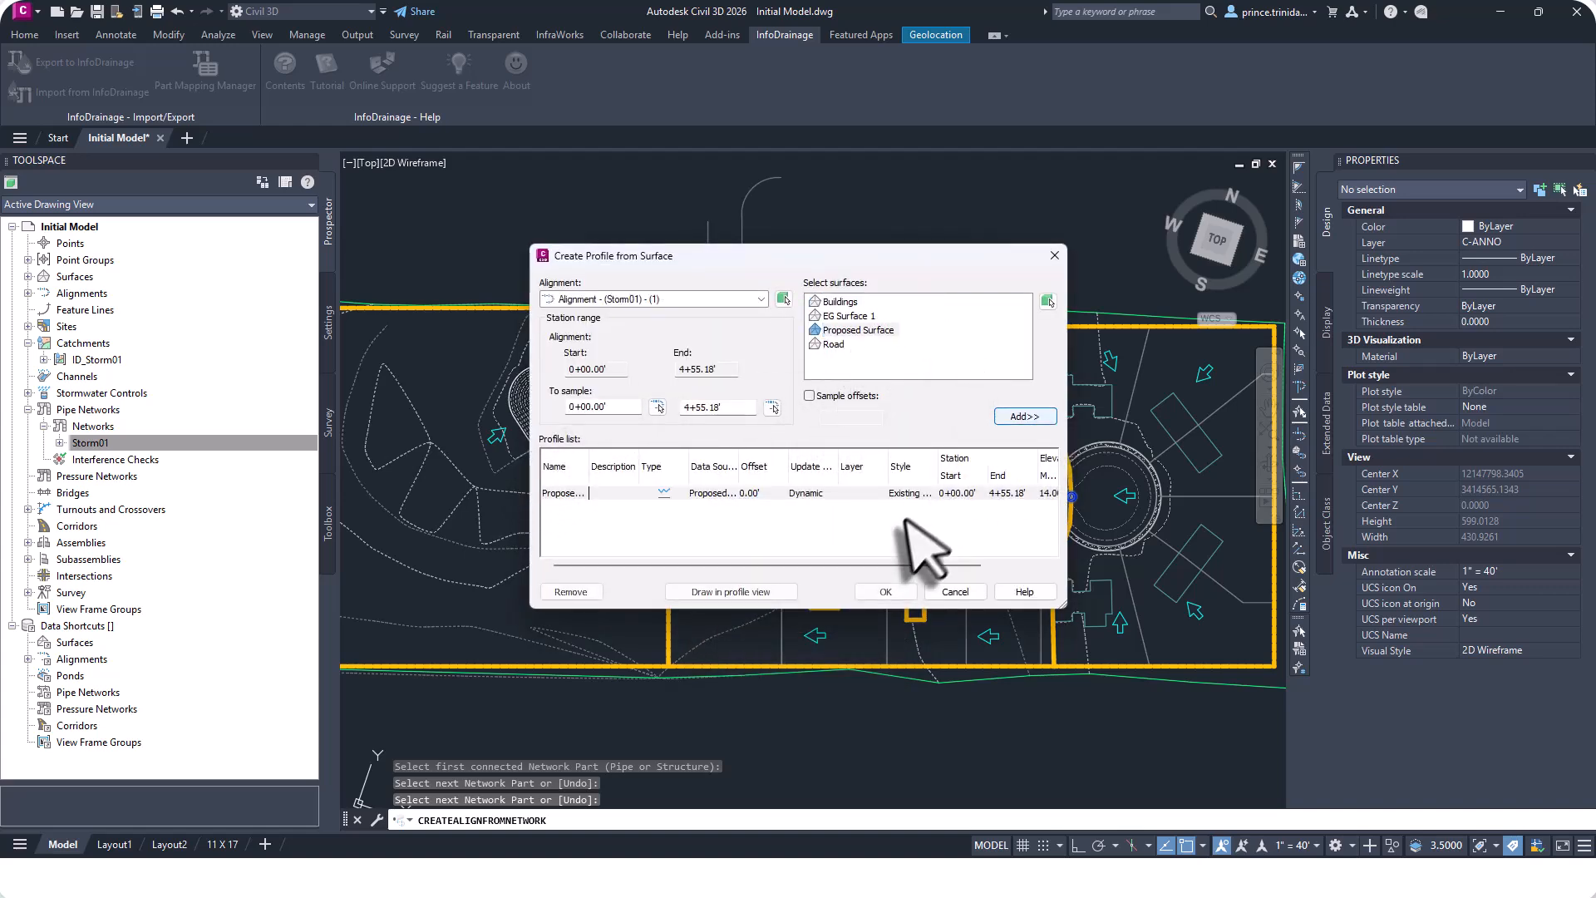
left_click(726, 592)
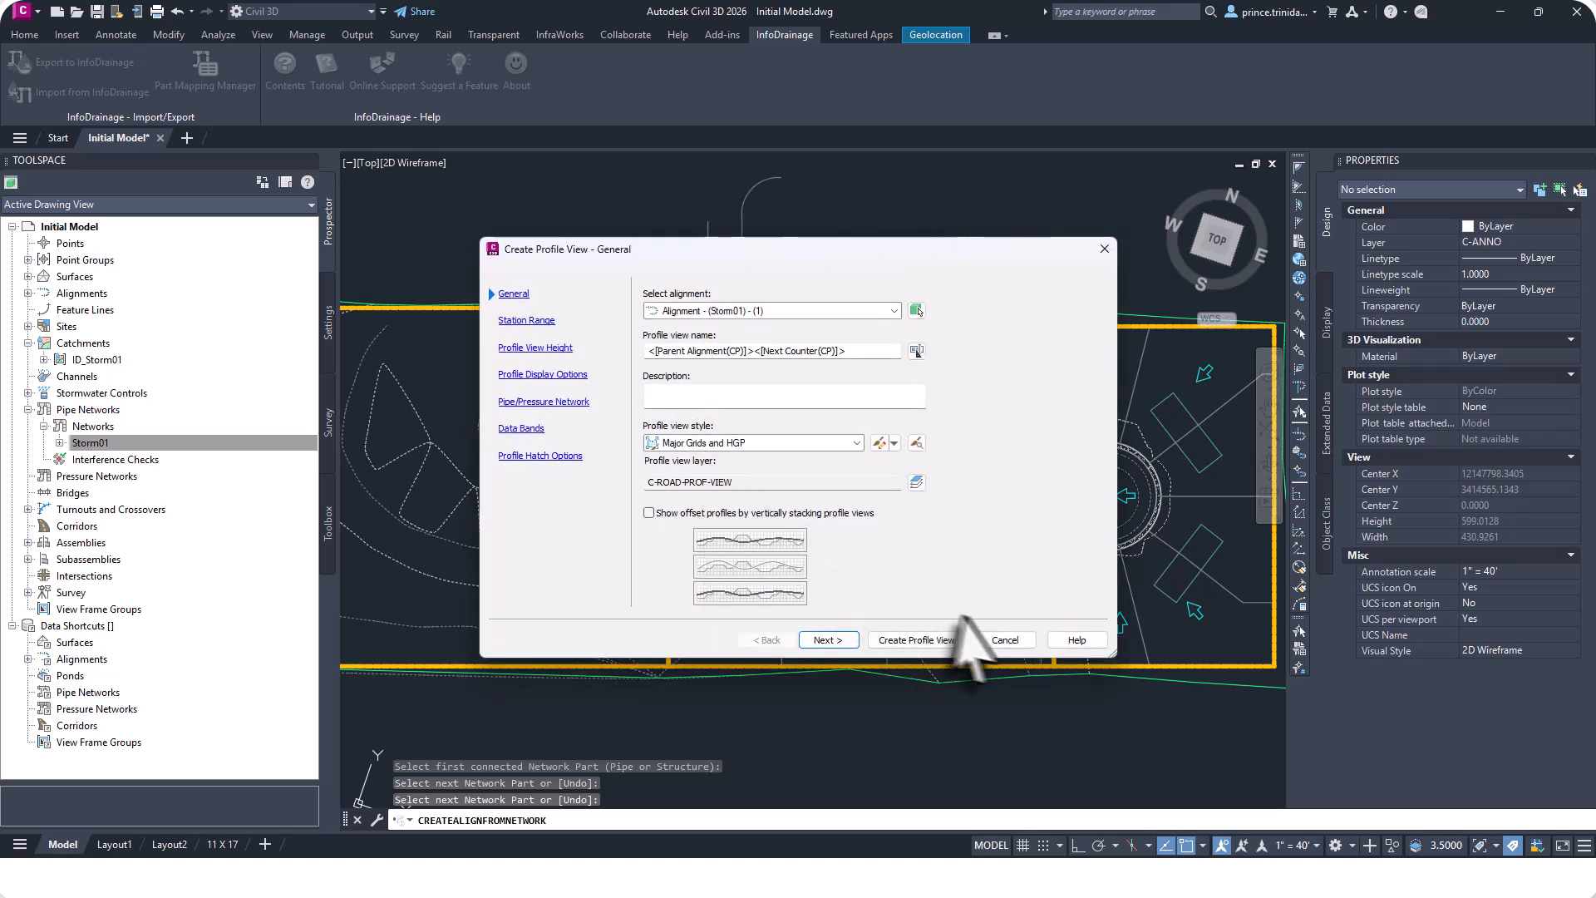
left_click(925, 644)
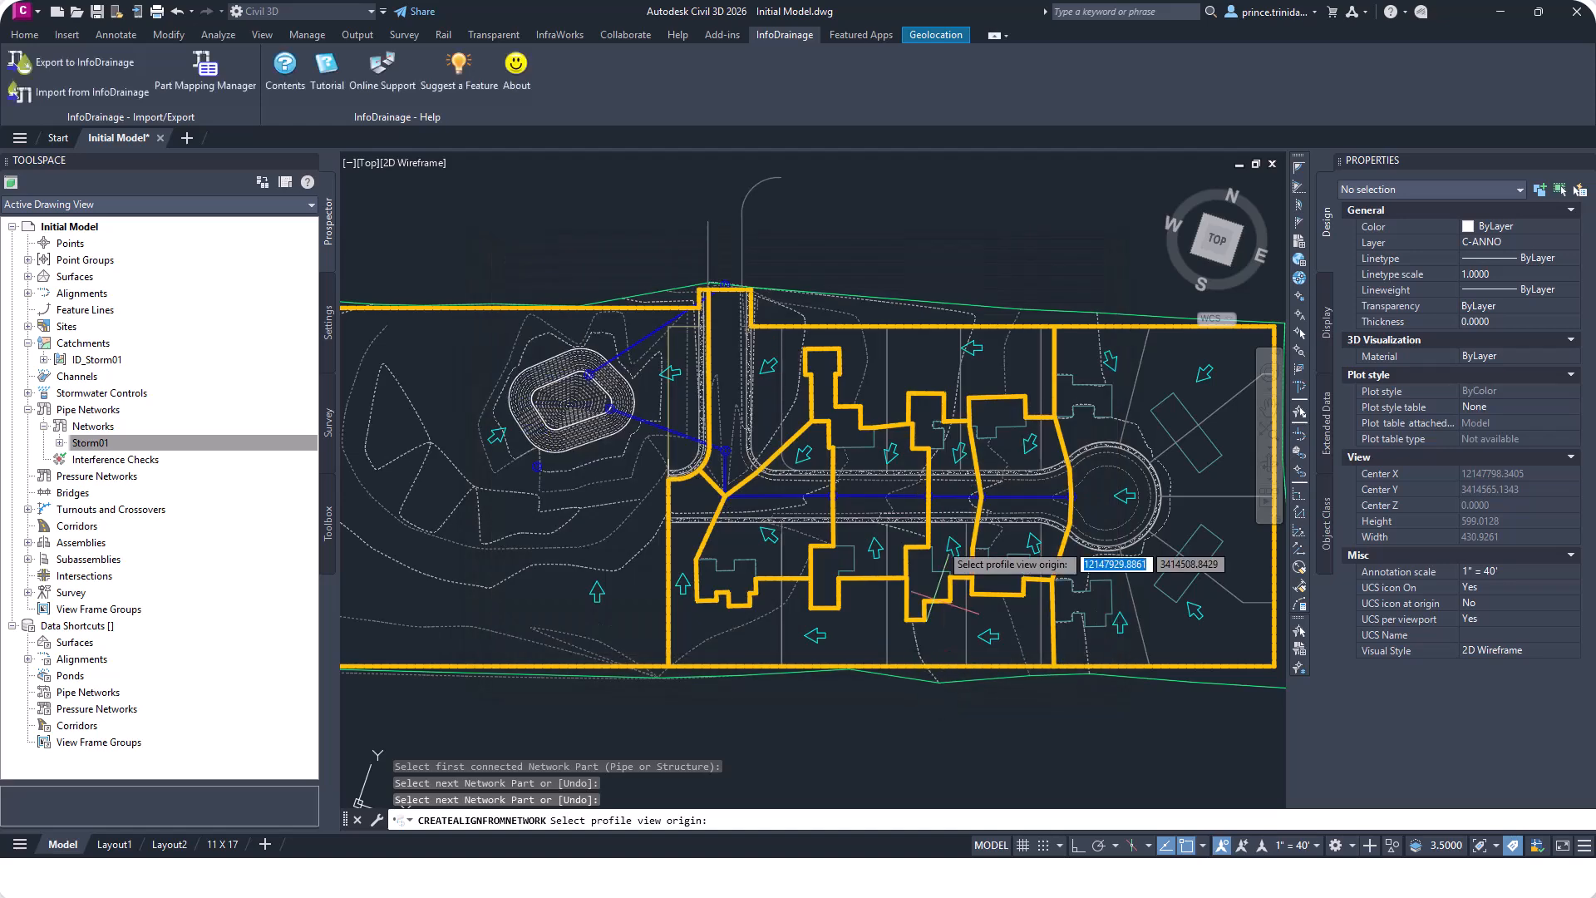
Place the profile view origin in an empty area beside the site plan.
scroll(925, 447, "down", 5)
middle_click_drag(1229, 475, 800, 452)
scroll(863, 470, "up", 2)
left_click(895, 467)
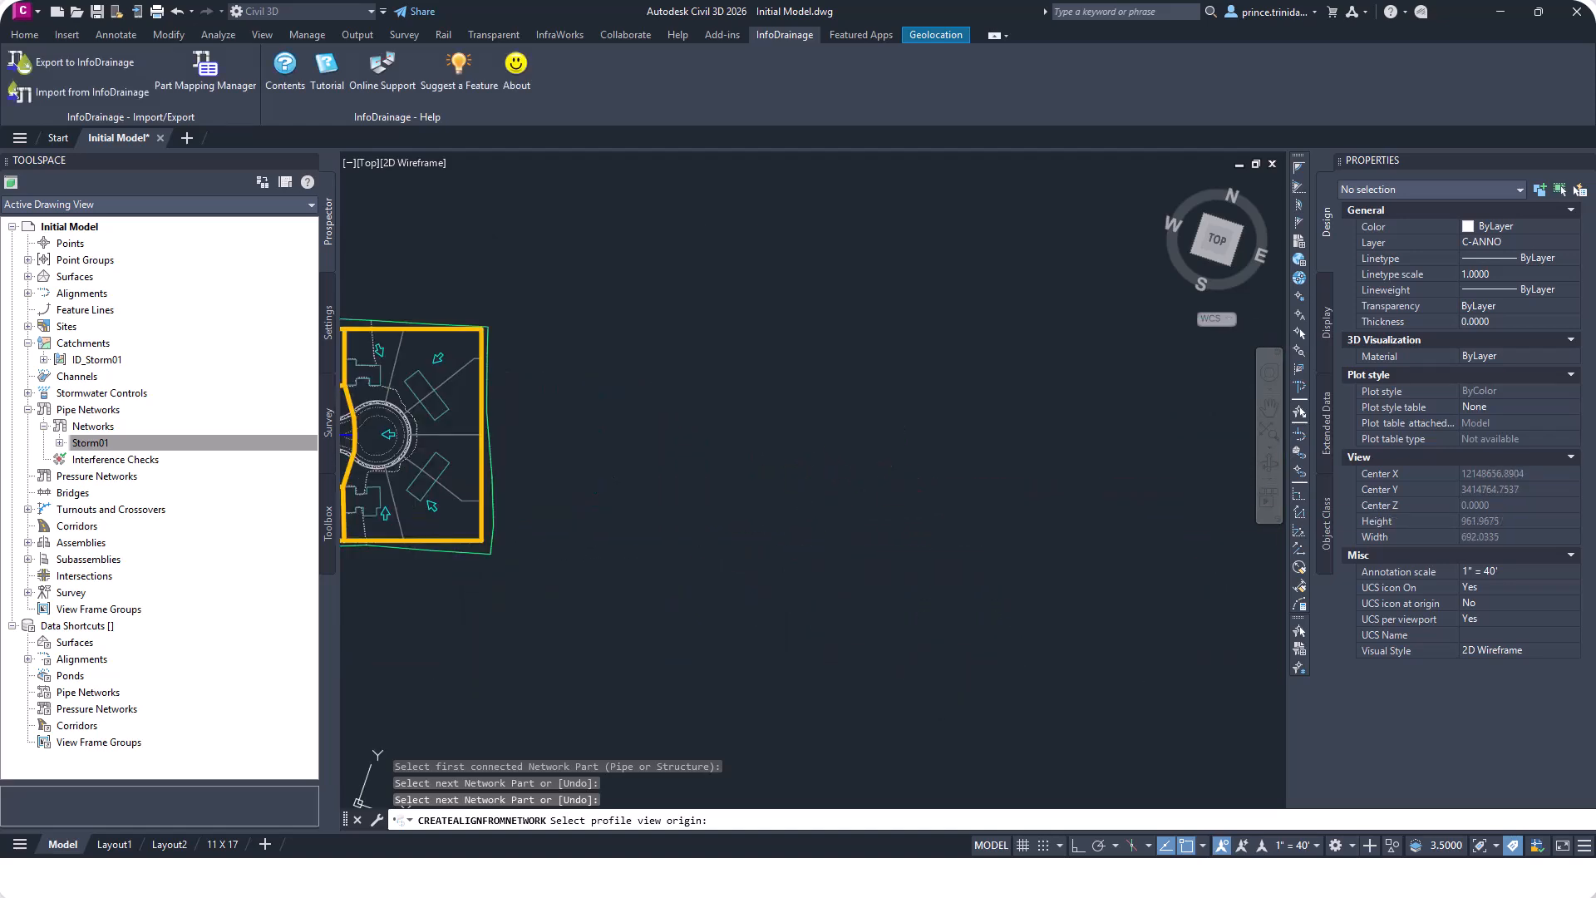
mouse_move(1168, 441)
middle_mouse_down()
mouse_move(802, 422)
mouse_move(686, 476)
middle_mouse_up()
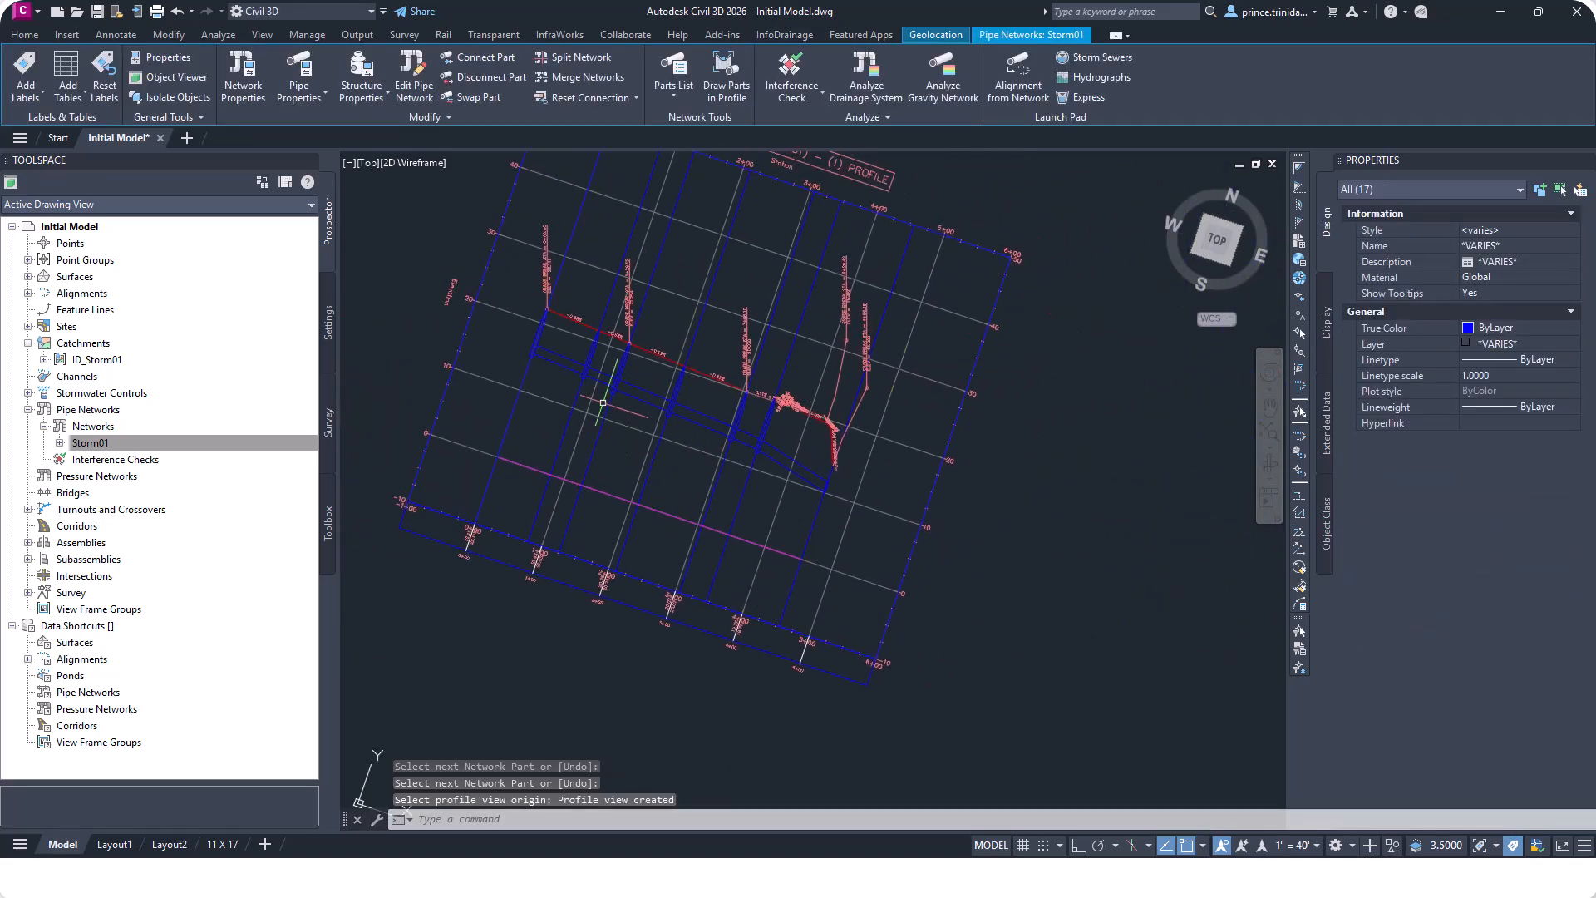
Inspect the storm pipes and proposed surface grade in the new profile view.
left_click(1216, 241)
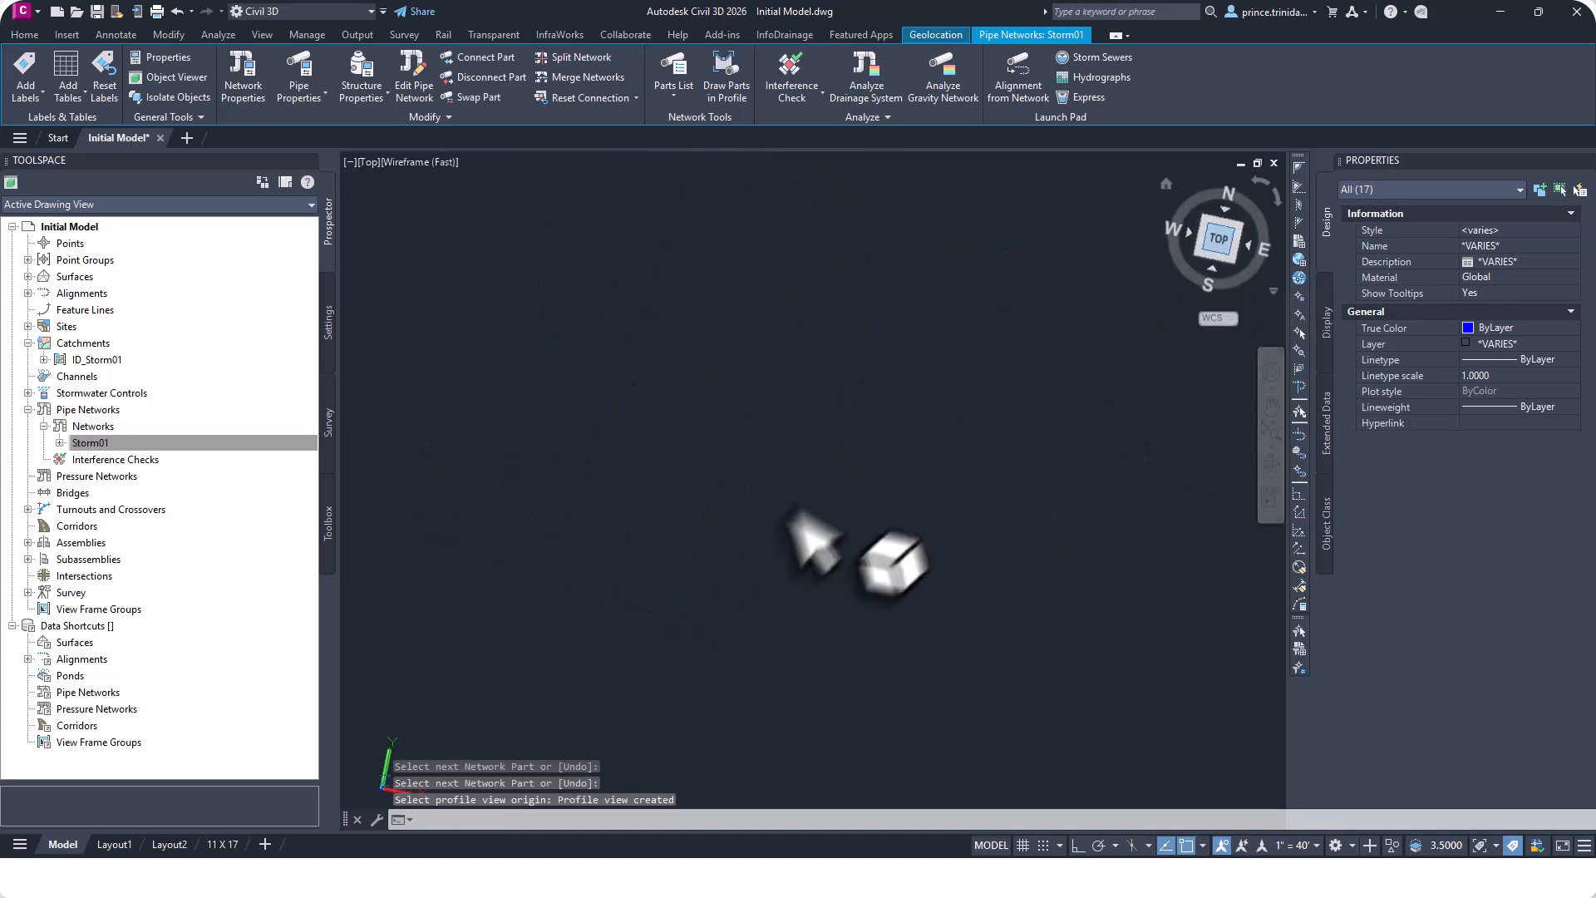
scroll(759, 527, "down", 5)
scroll(1055, 427, "up", 5)
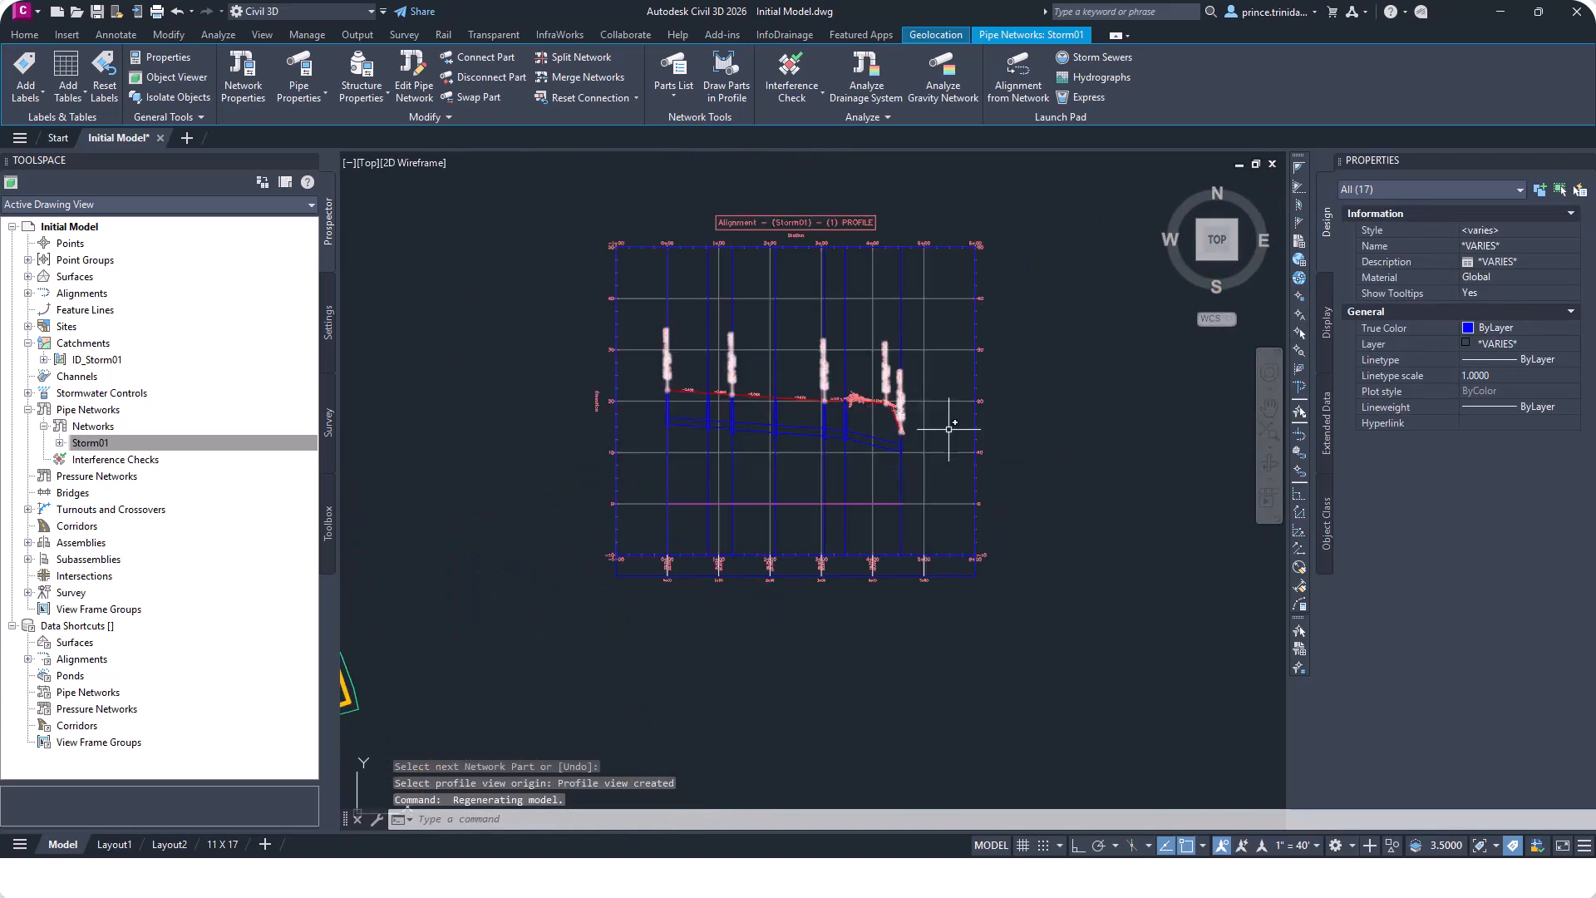
middle_click_drag(692, 404, 873, 456)
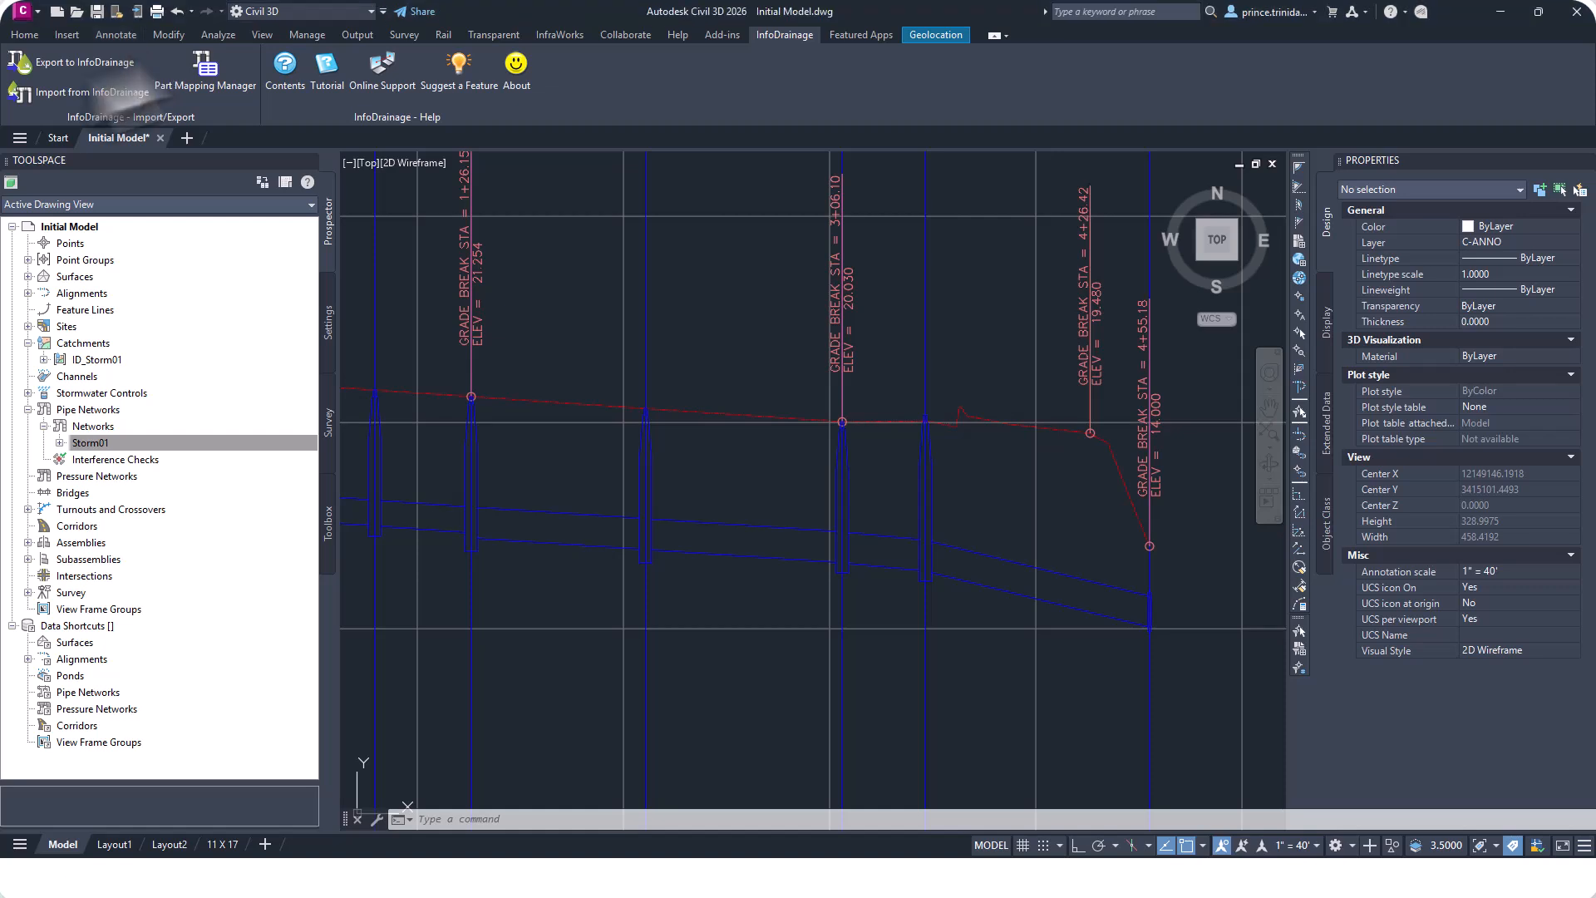
left_click(123, 37)
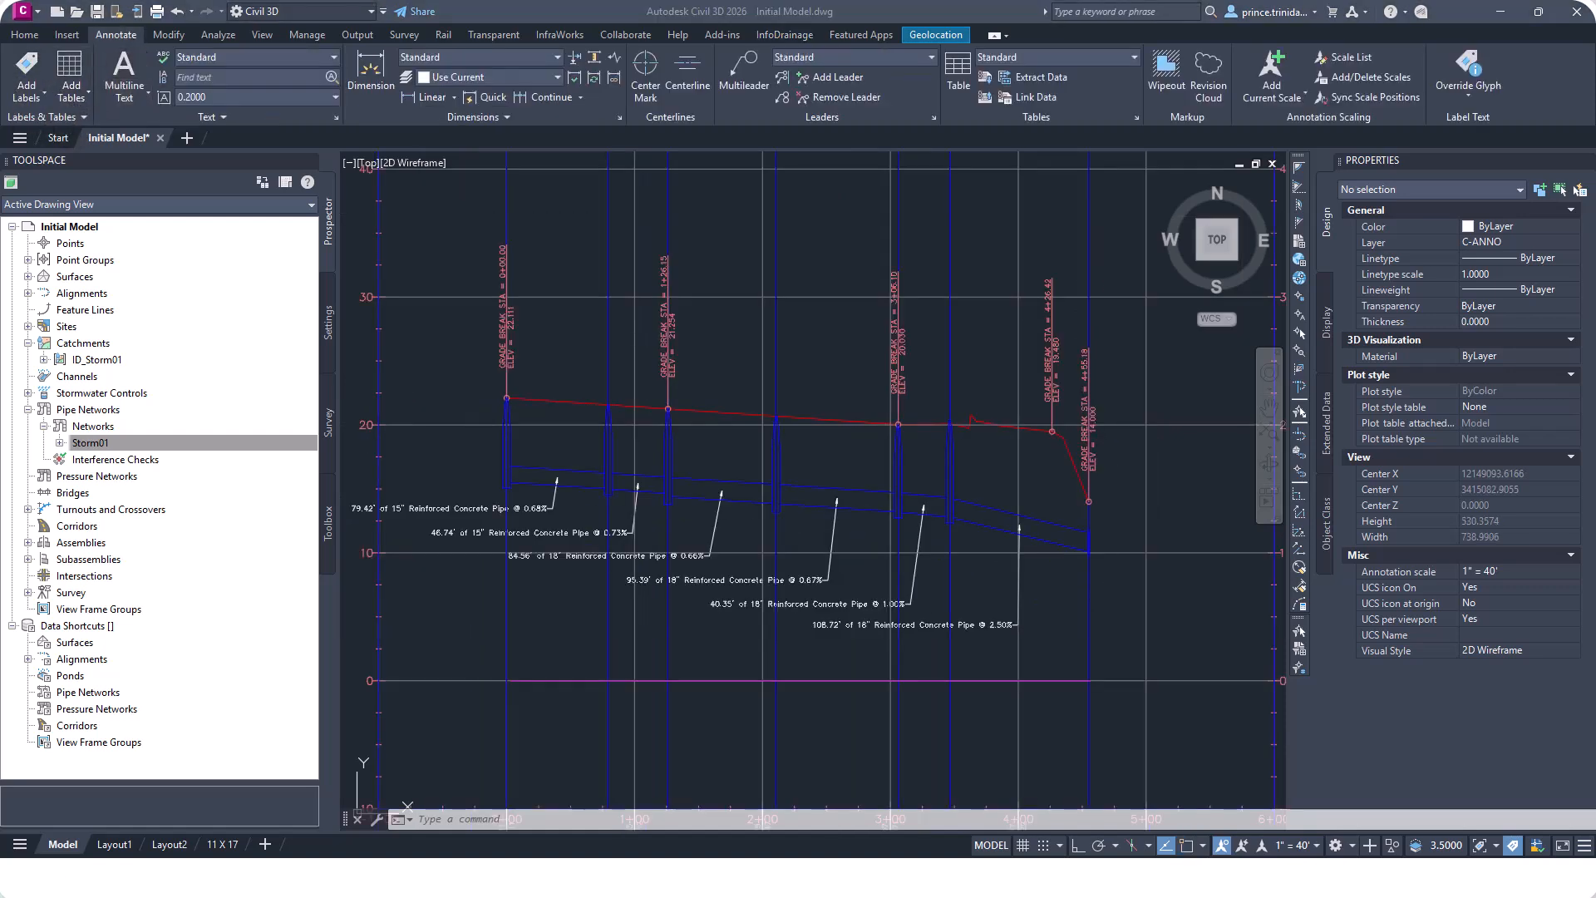